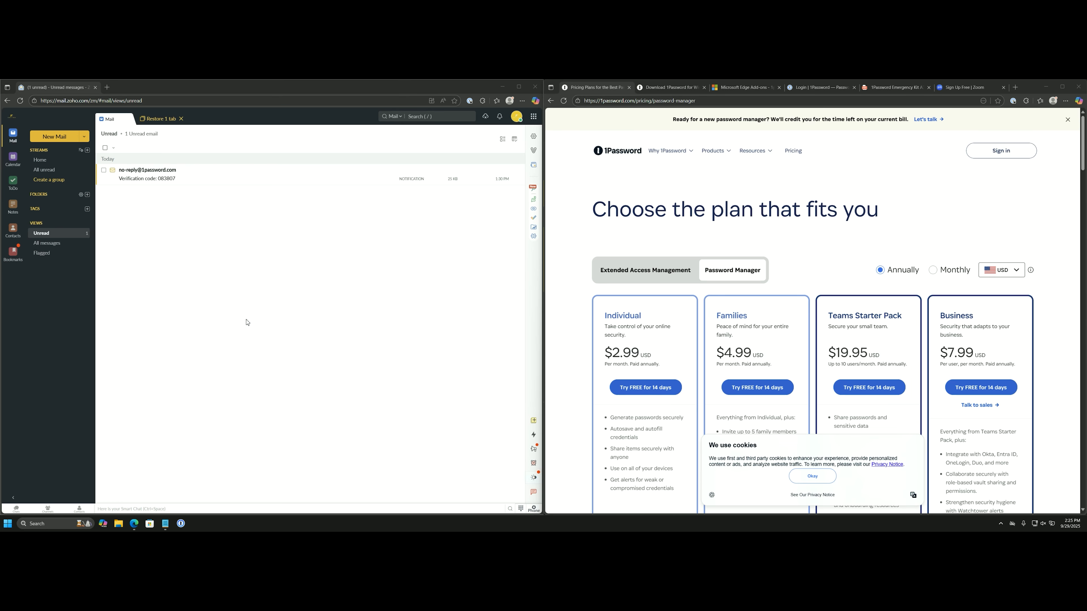
Look over the 1Password download page, its supported platforms list and the Edge add-ons results.
click(656, 88)
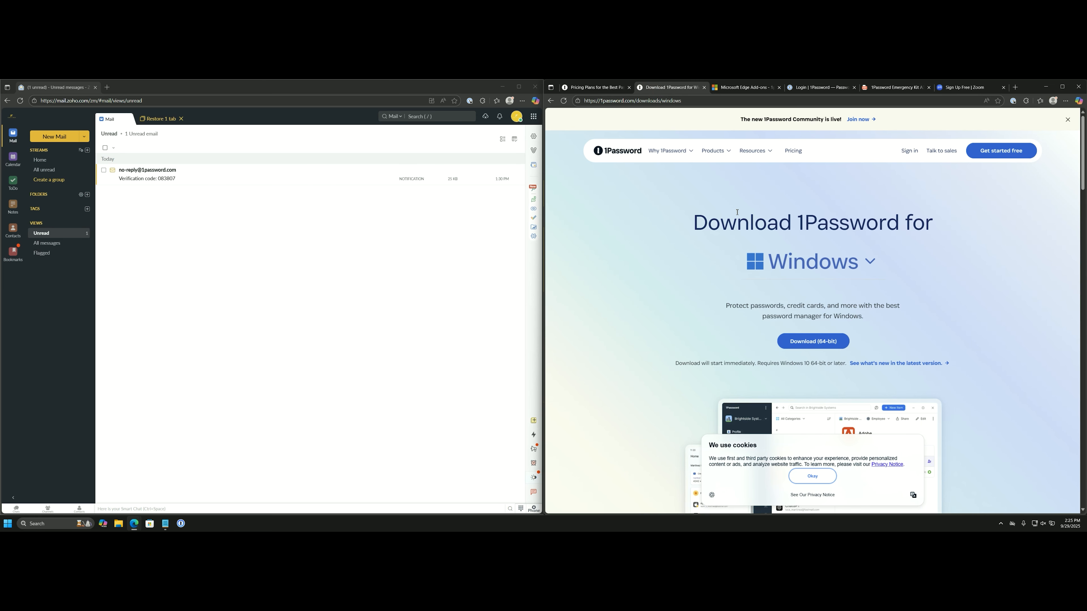
click(796, 265)
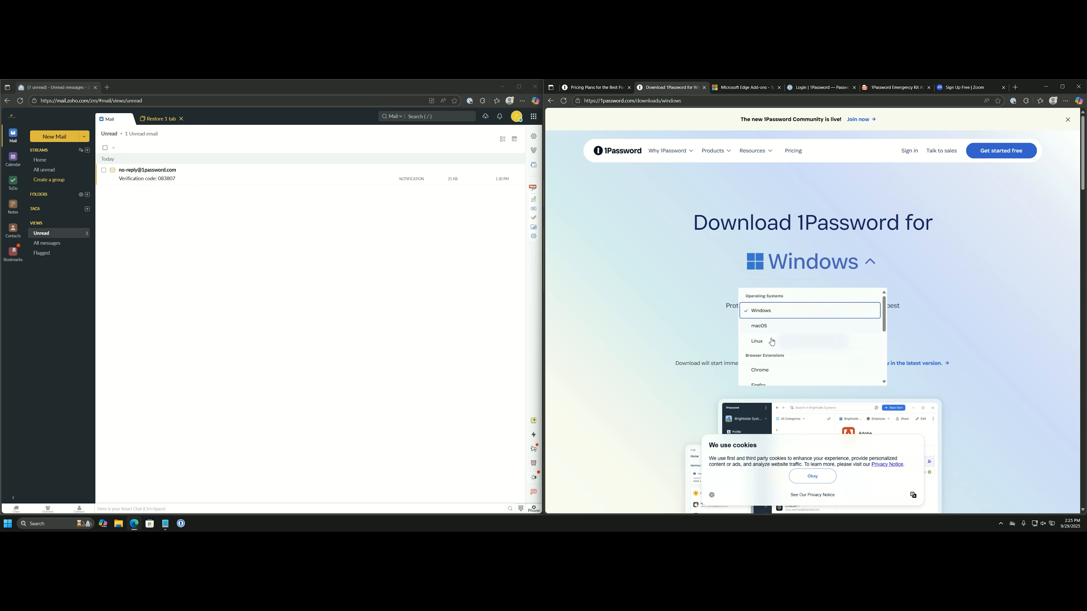
click(731, 90)
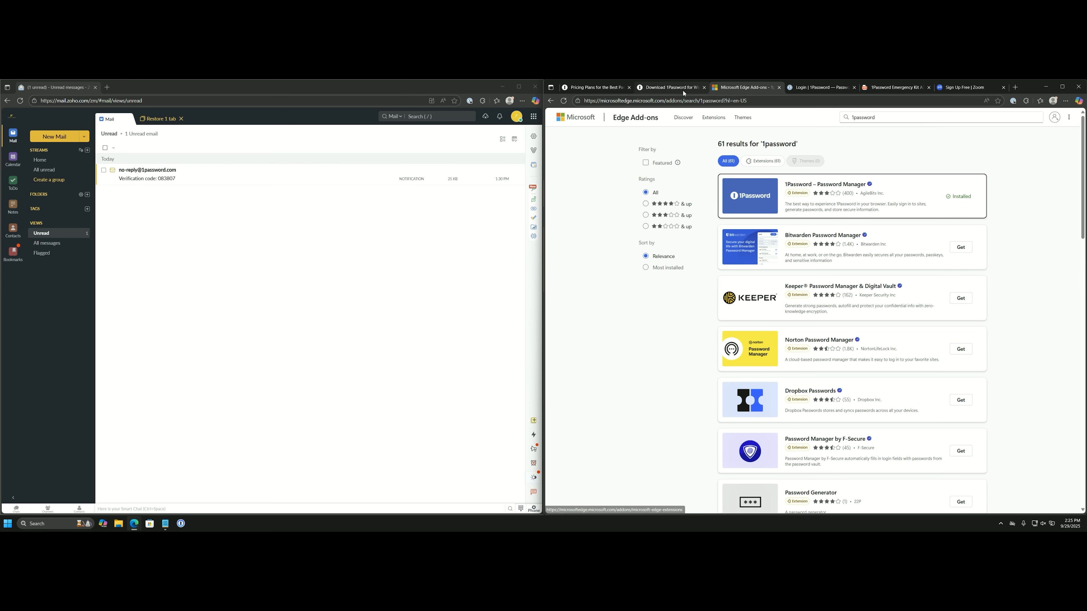
Start the Individual plan's 14-day free trial and bring up the Emergency Kit PDF.
click(601, 92)
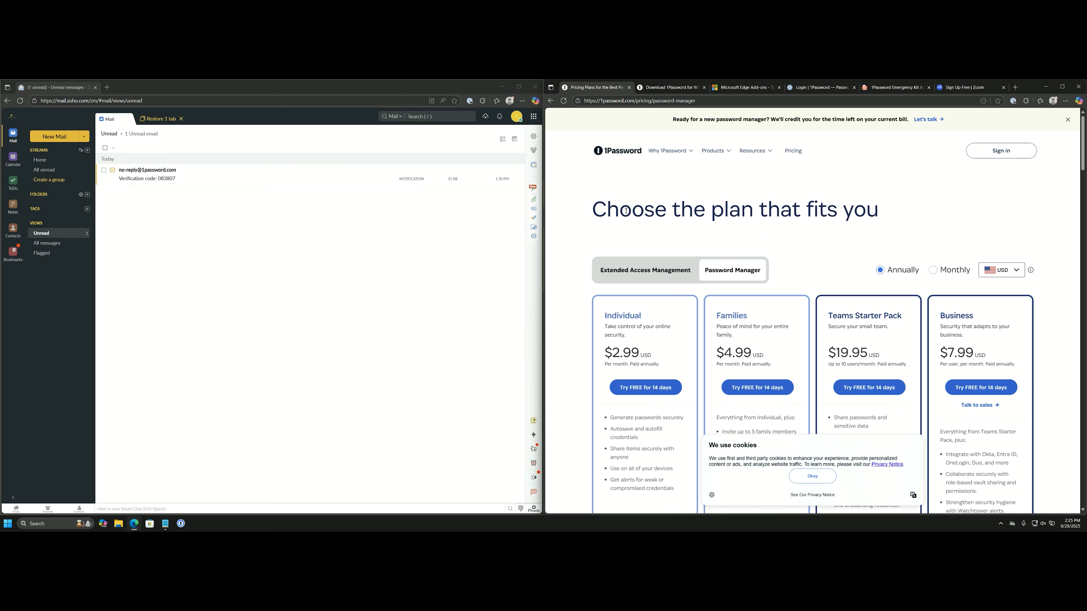
scroll(675, 337, down, 2)
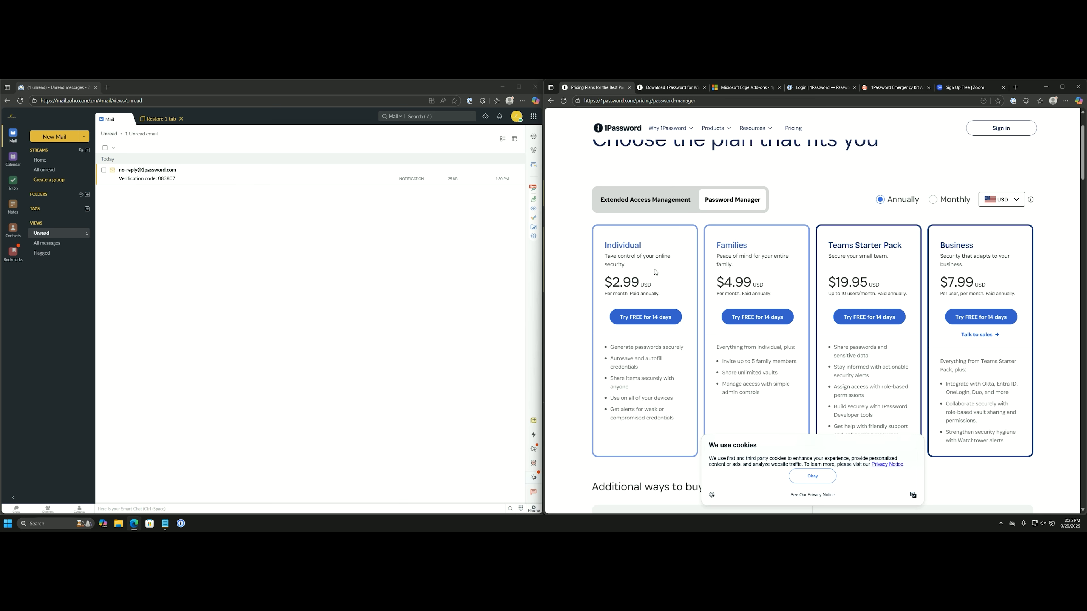
click(652, 321)
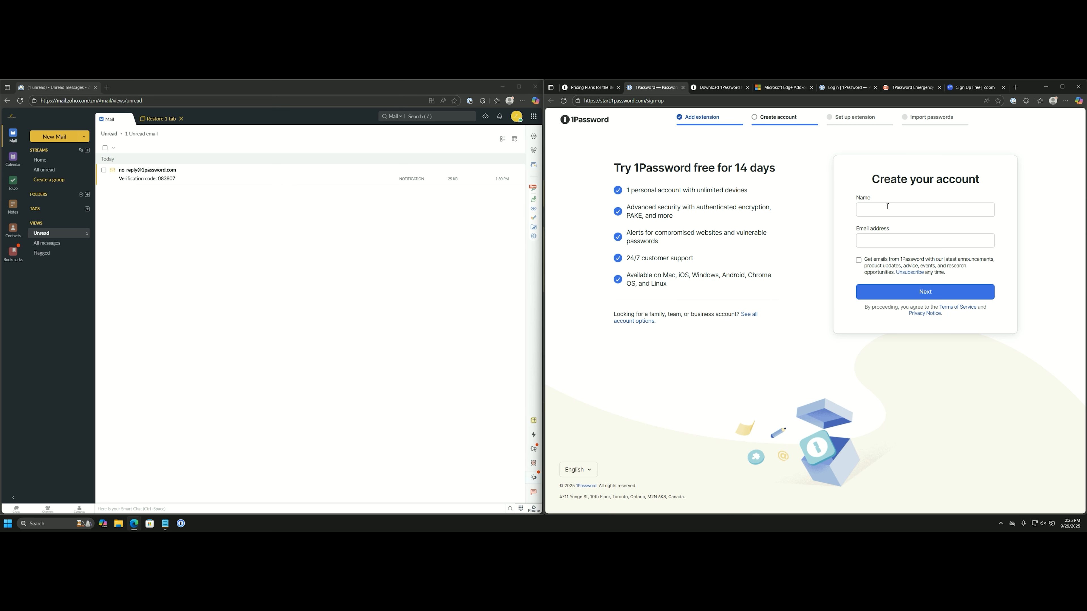
click(900, 87)
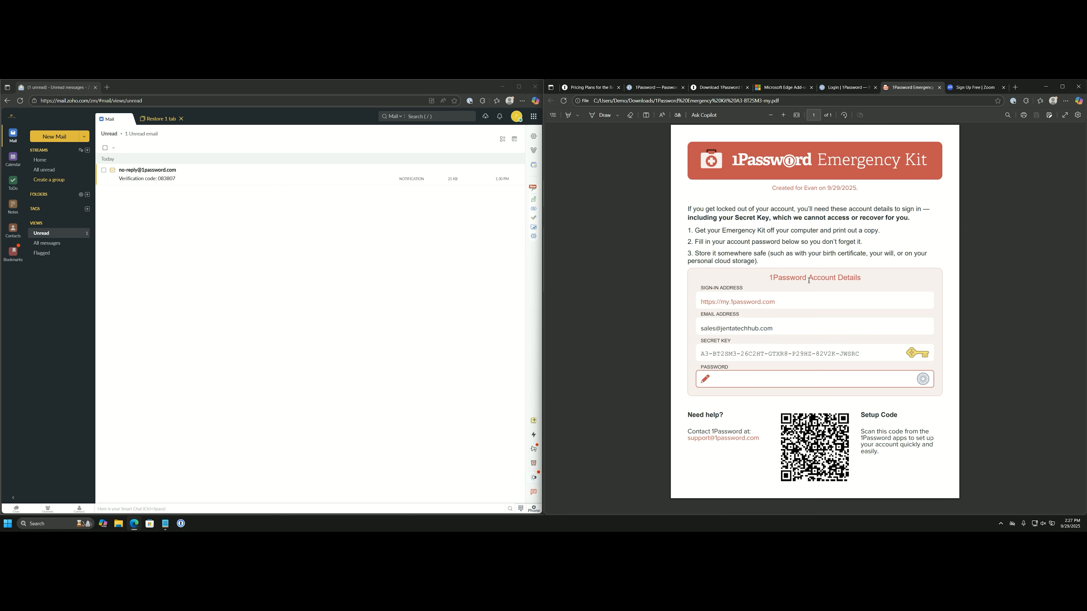
Close the sign-up tab, move the sign-in tab first, and continue with the entered e-mail.
click(643, 88)
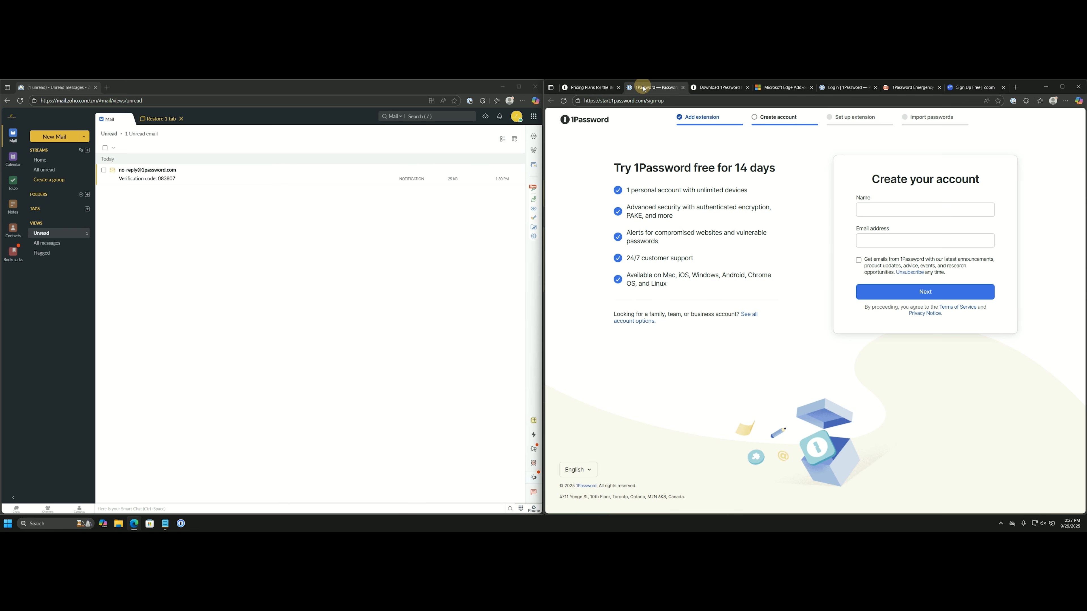
click(683, 88)
drag(776, 90, 584, 88)
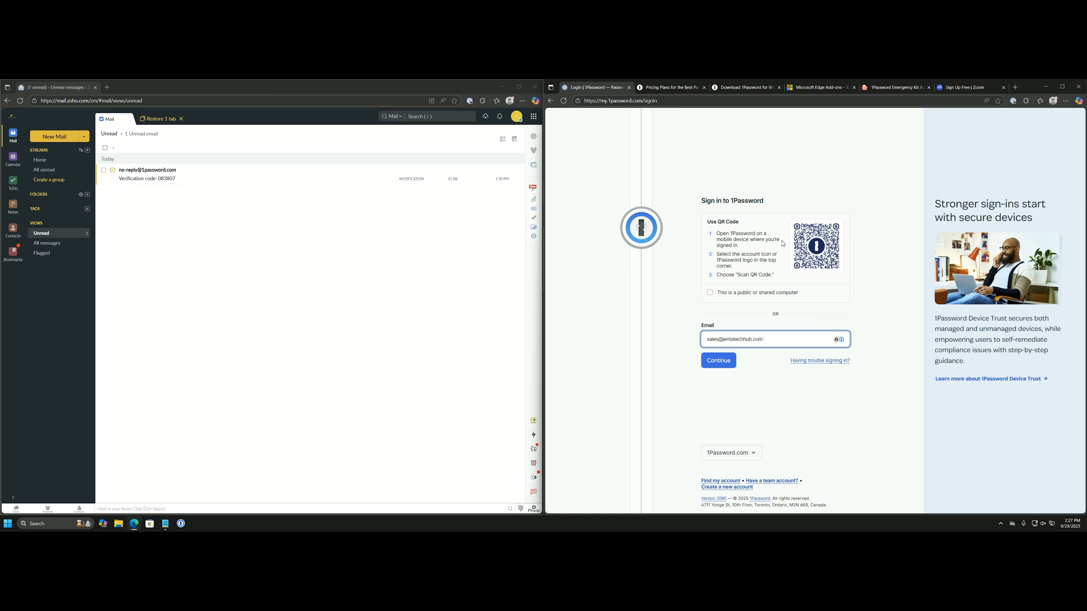
click(720, 360)
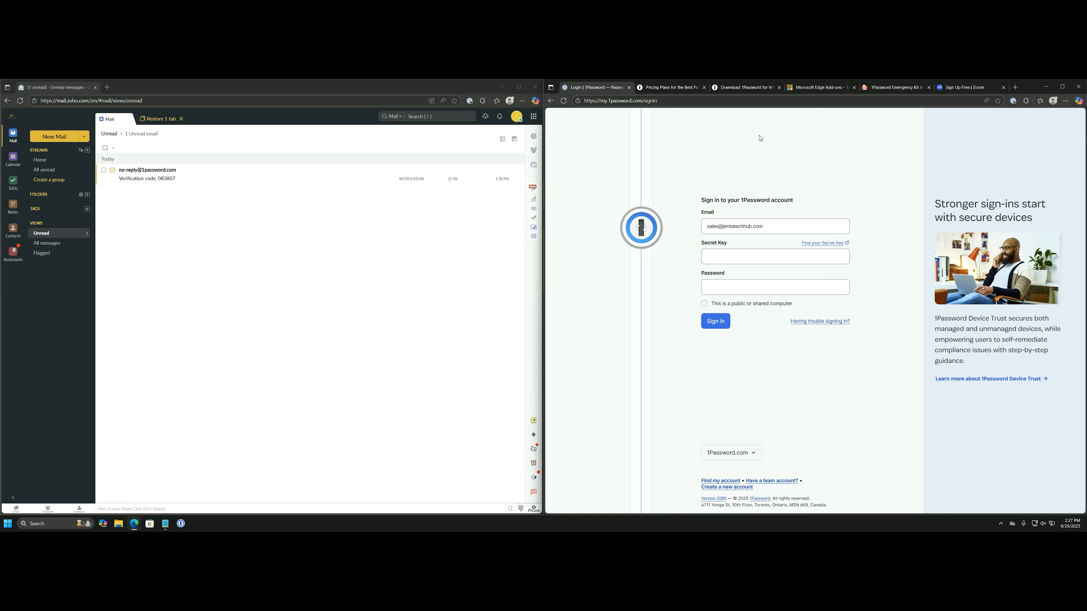
Paste the Emergency Kit's Secret Key into sign-in, enter the account password and sign in.
click(877, 92)
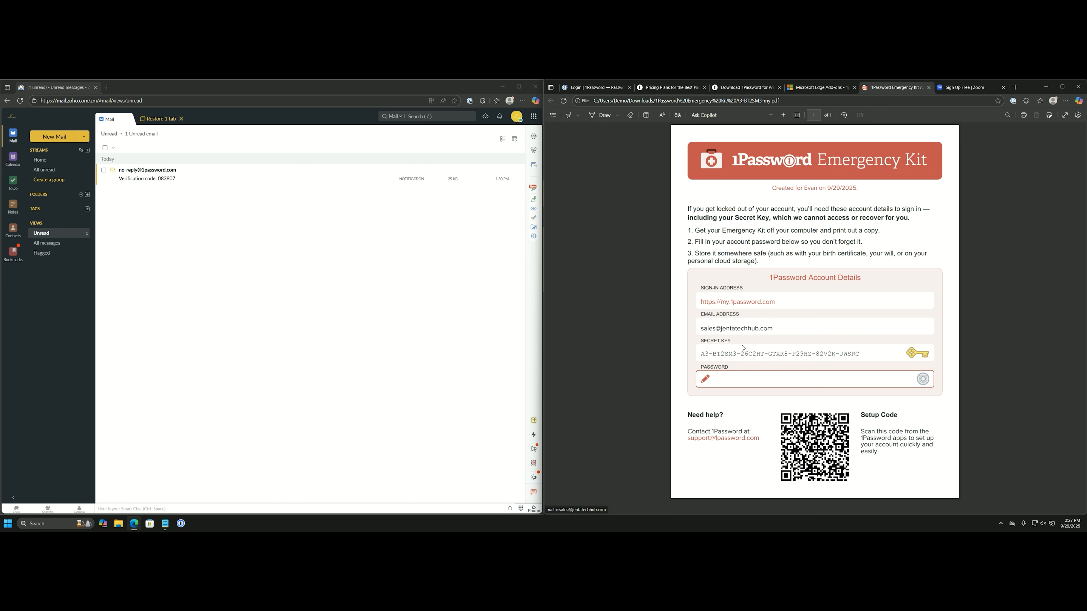
double_click(743, 355)
key(ctrl+c)
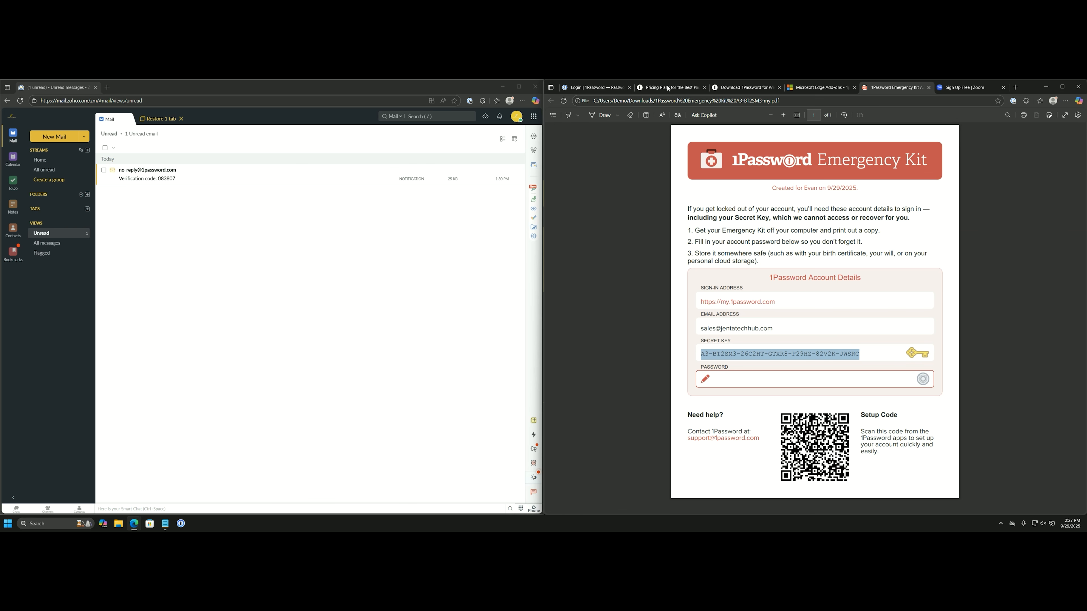
click(617, 91)
click(737, 261)
key(ctrl+v)
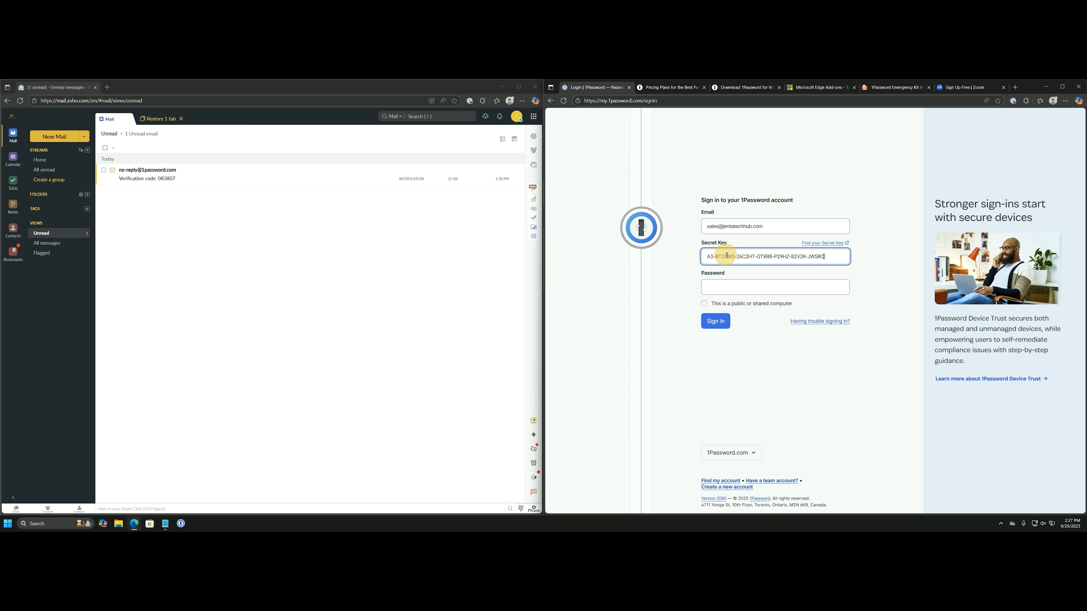
click(742, 287)
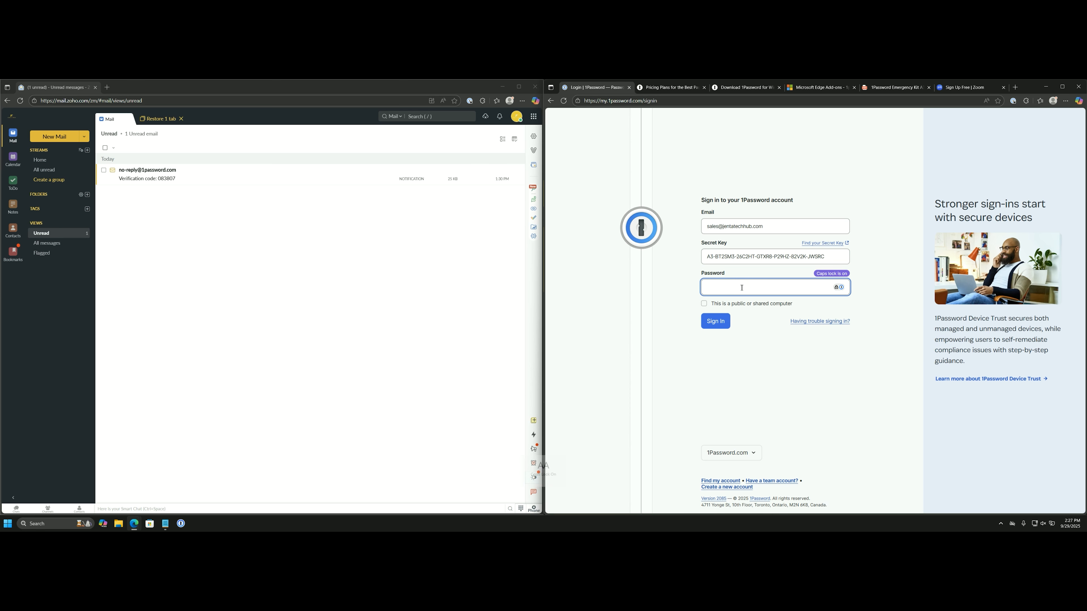
key(Caps_Lock)
text(•••••••)
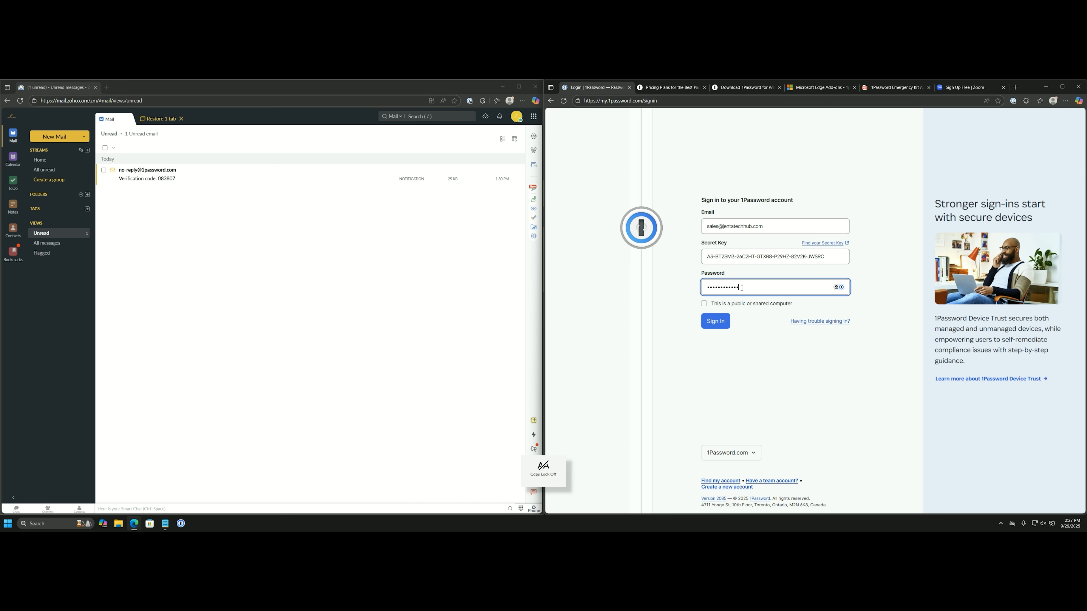
key(Return)
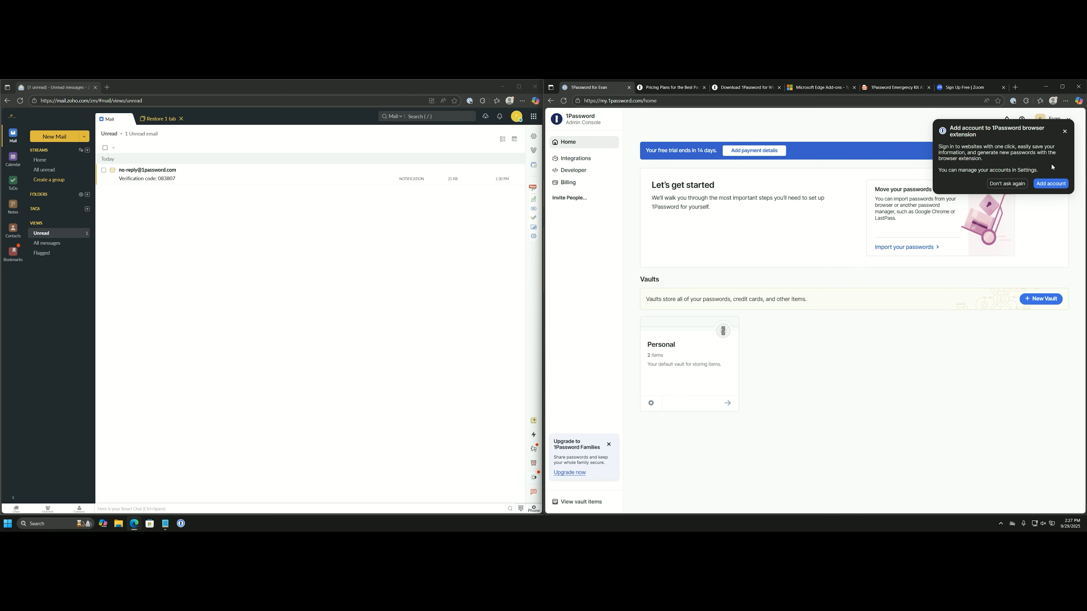
Close the 'Add account to 1Password browser extension' popup and open the account-name menu.
click(1065, 131)
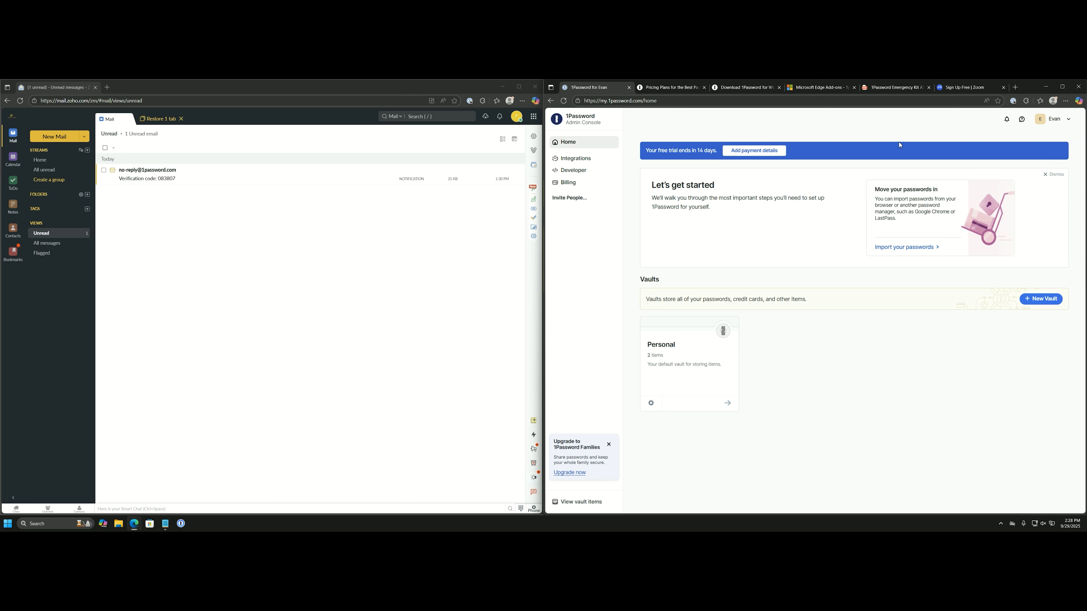
click(1048, 124)
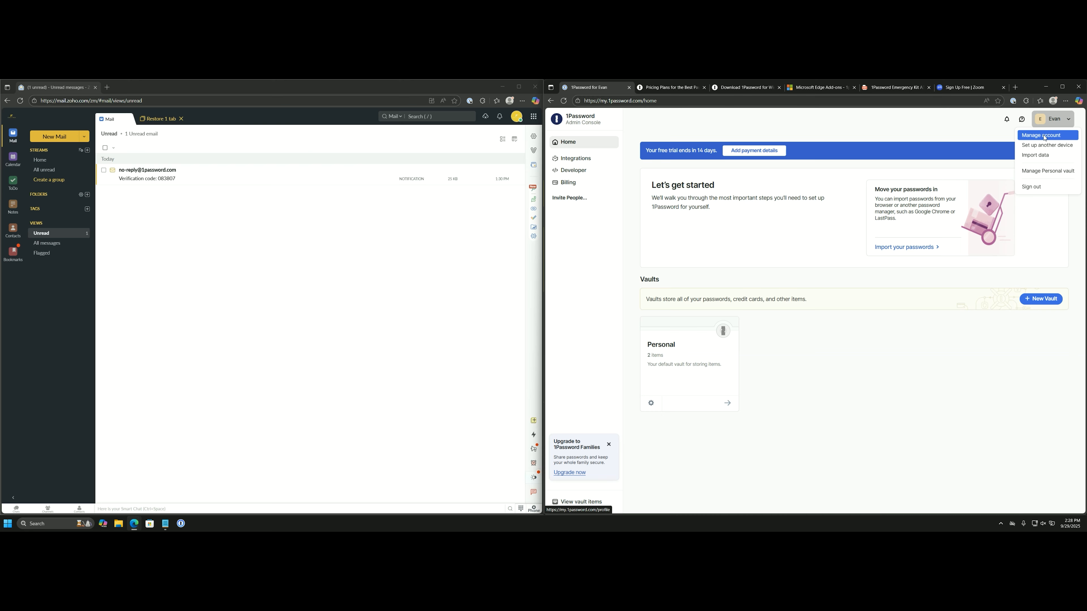
Open Manage account, then More Actions > Manage Two-Factor Authentication to load the vault app.
click(1044, 136)
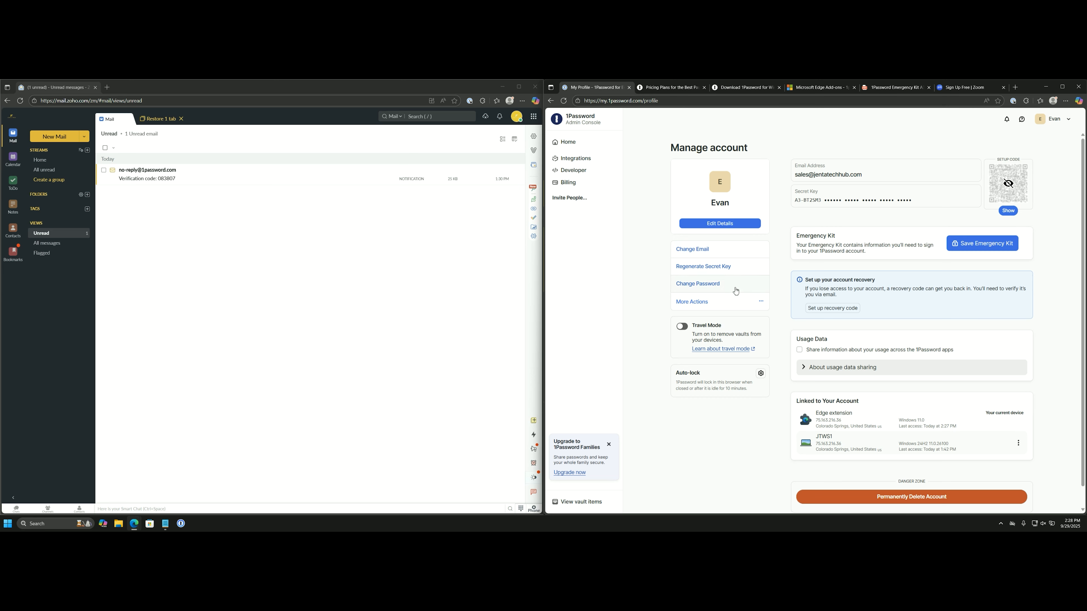
click(727, 308)
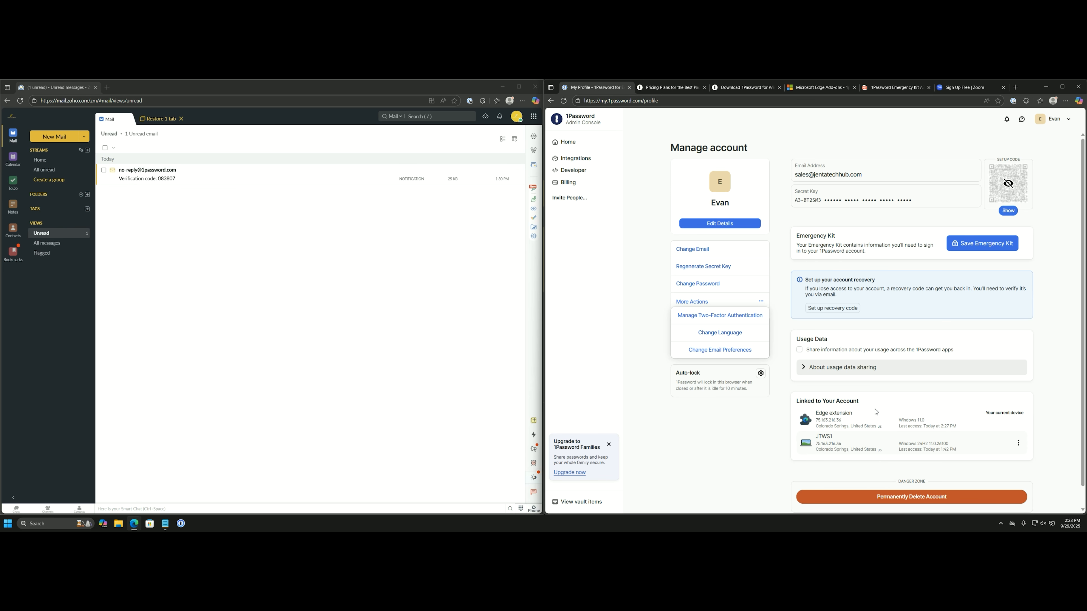
click(578, 502)
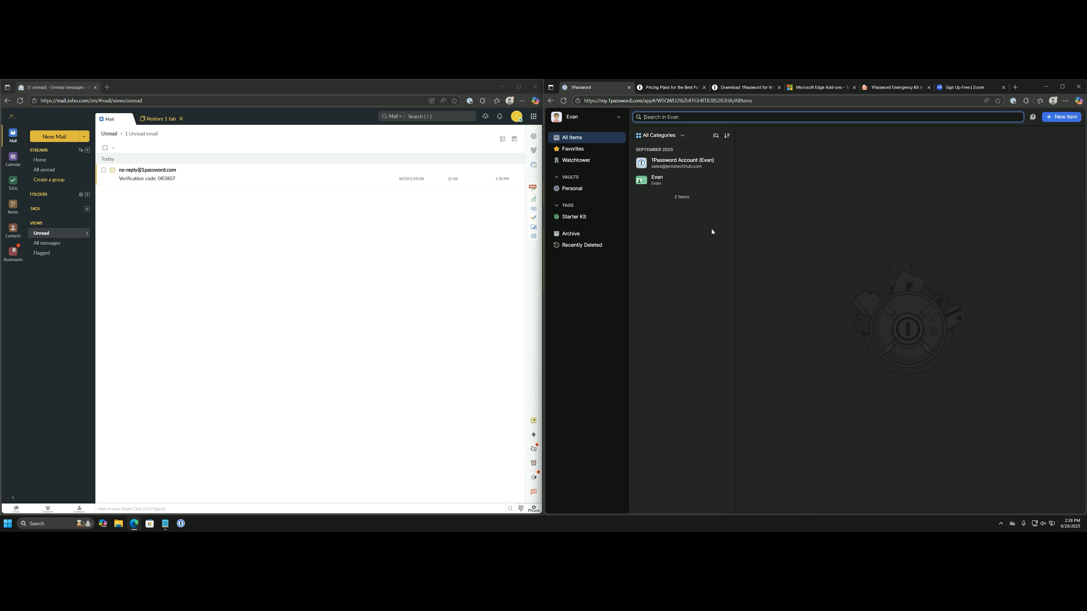
Go back in the browser to the Manage account profile page.
click(551, 101)
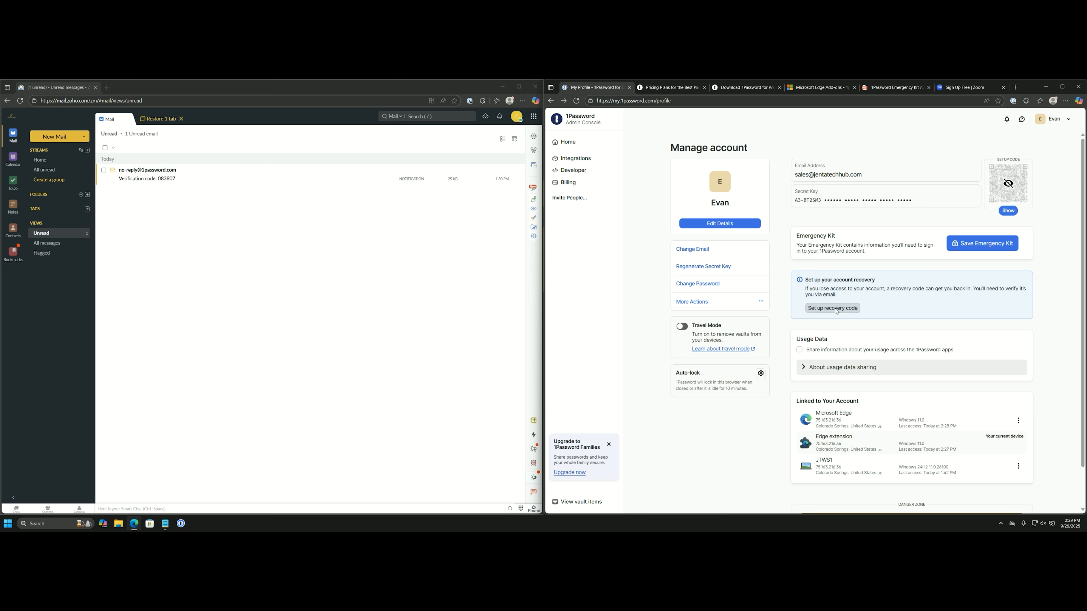
Visit Integrations via the account menu, return to Home, then launch the 1Password desktop app.
click(1060, 120)
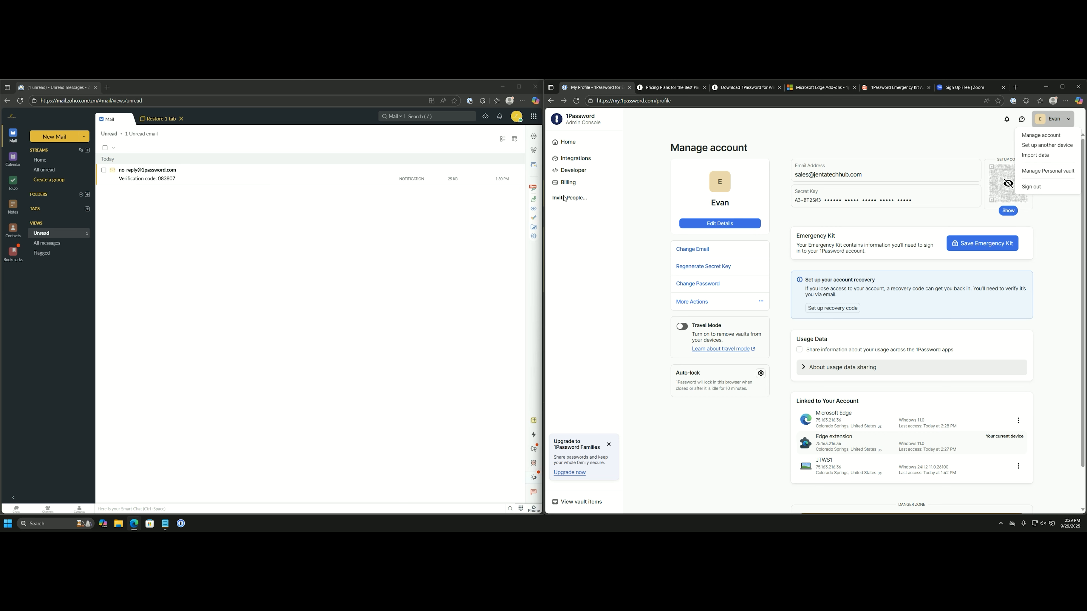
click(589, 161)
click(589, 160)
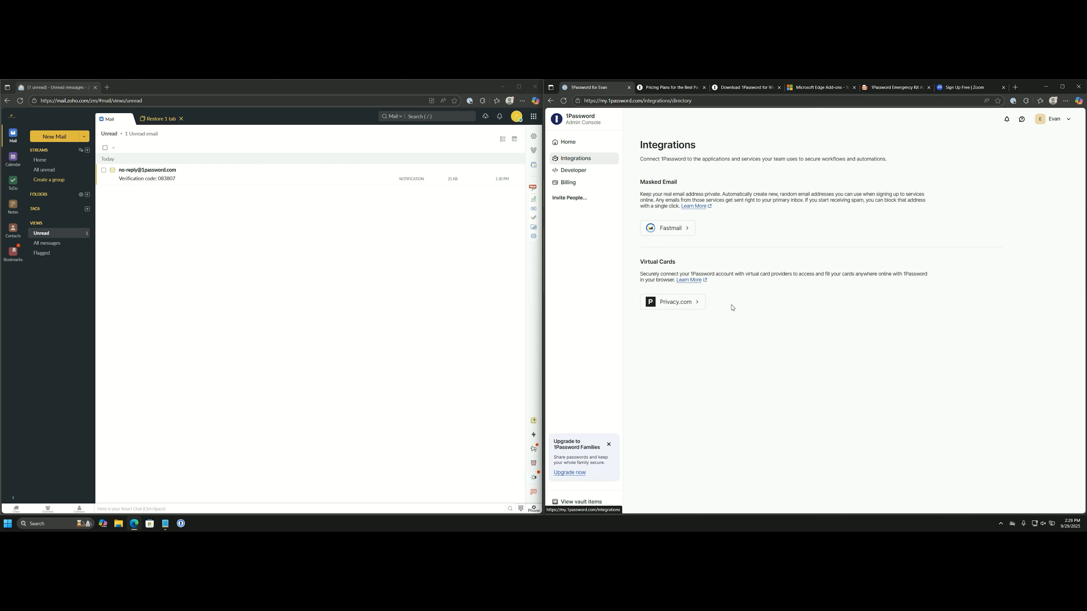
click(599, 141)
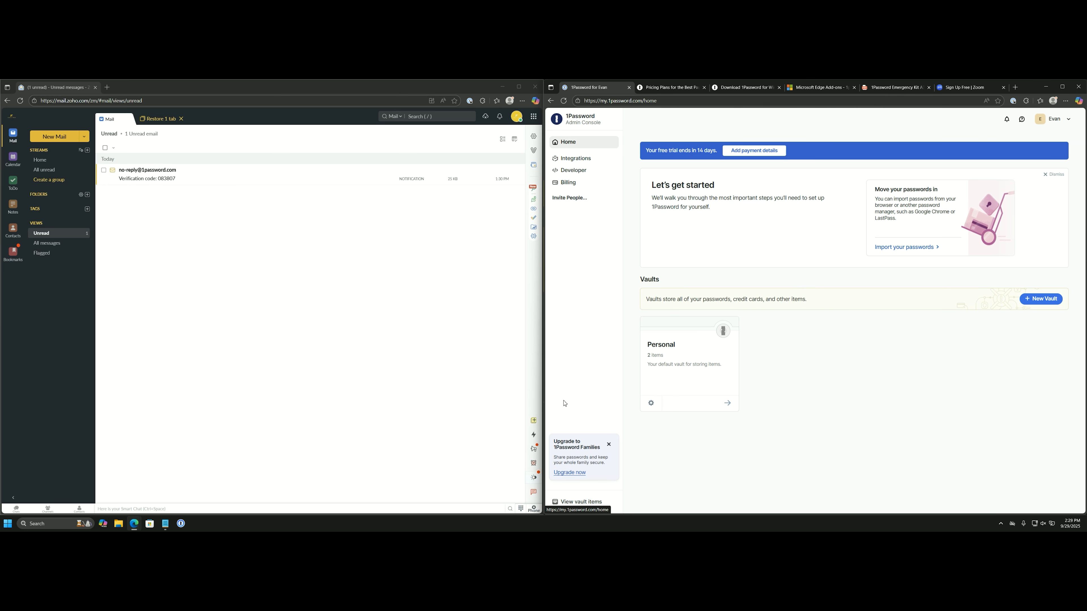
click(184, 526)
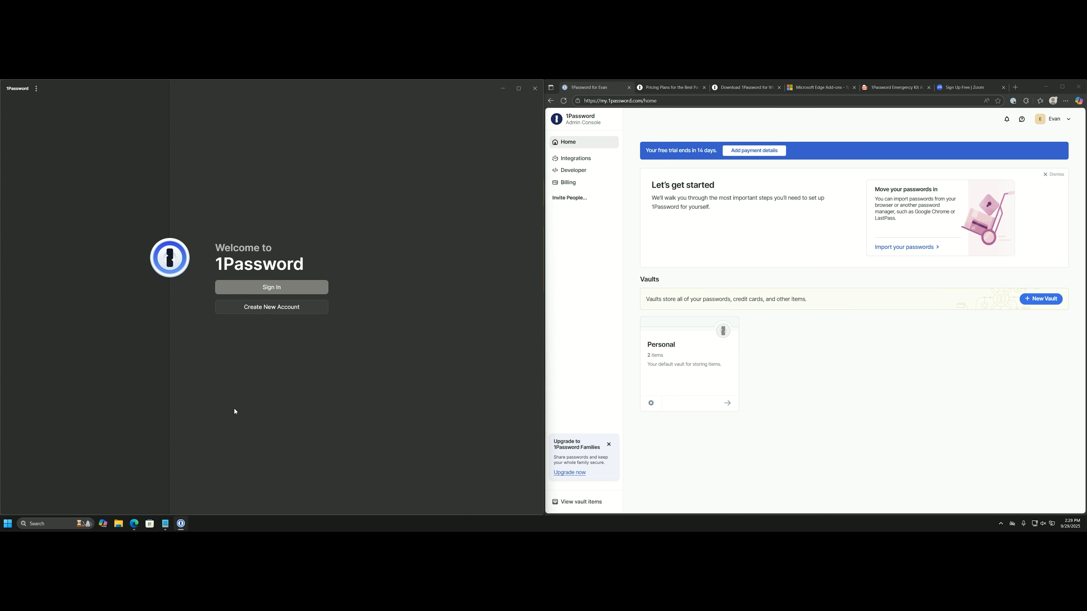
Start signing in to the desktop app with the account's e-mail address.
click(284, 288)
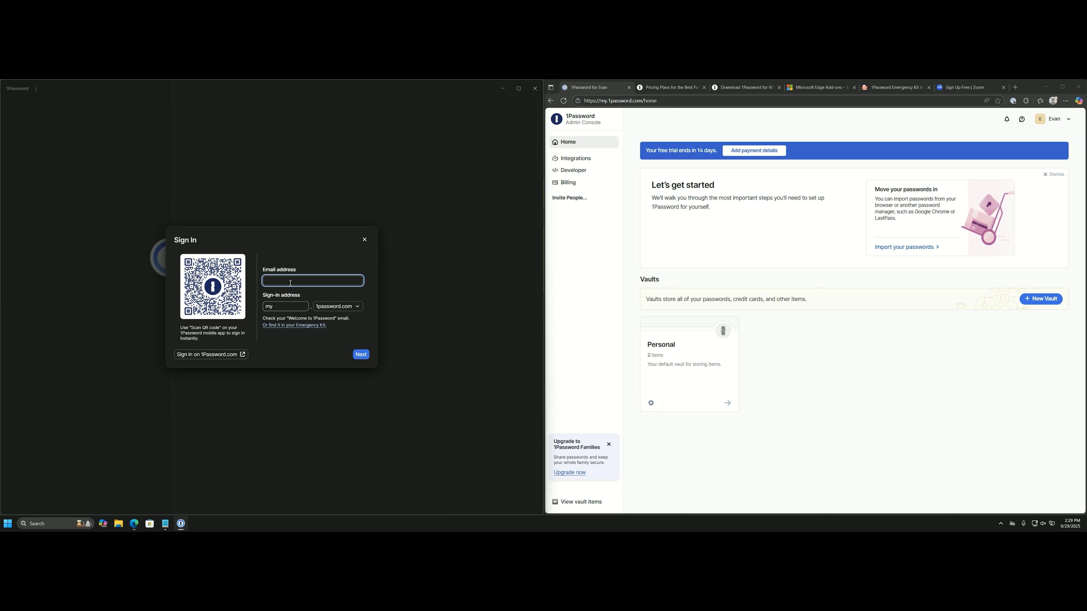
key(Return)
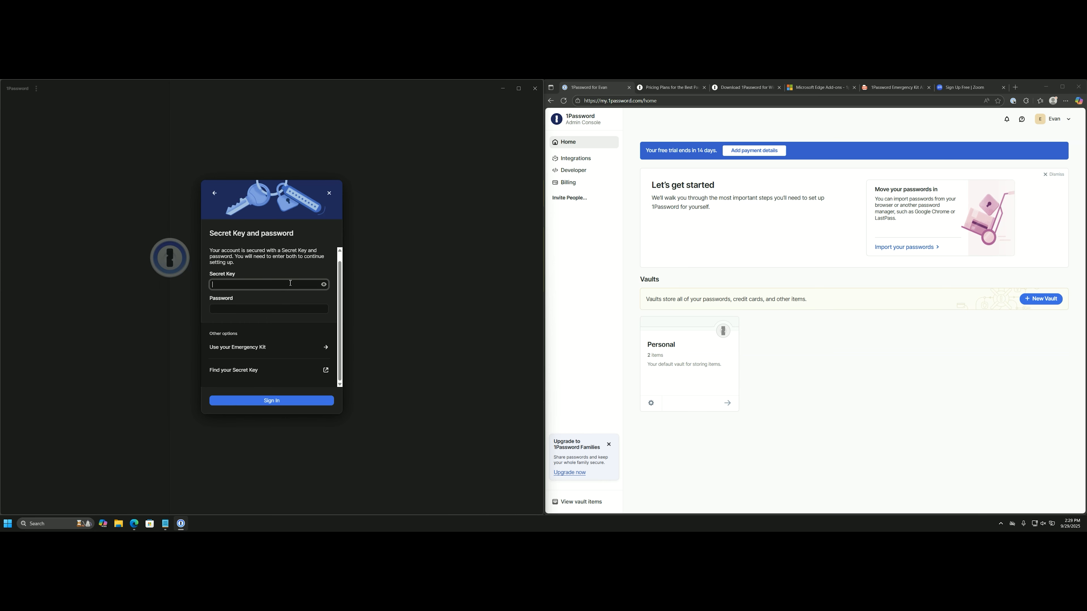
Fill in the Secret Key from the Emergency Kit and the account password, then sign in.
click(868, 89)
drag(701, 353, 859, 353)
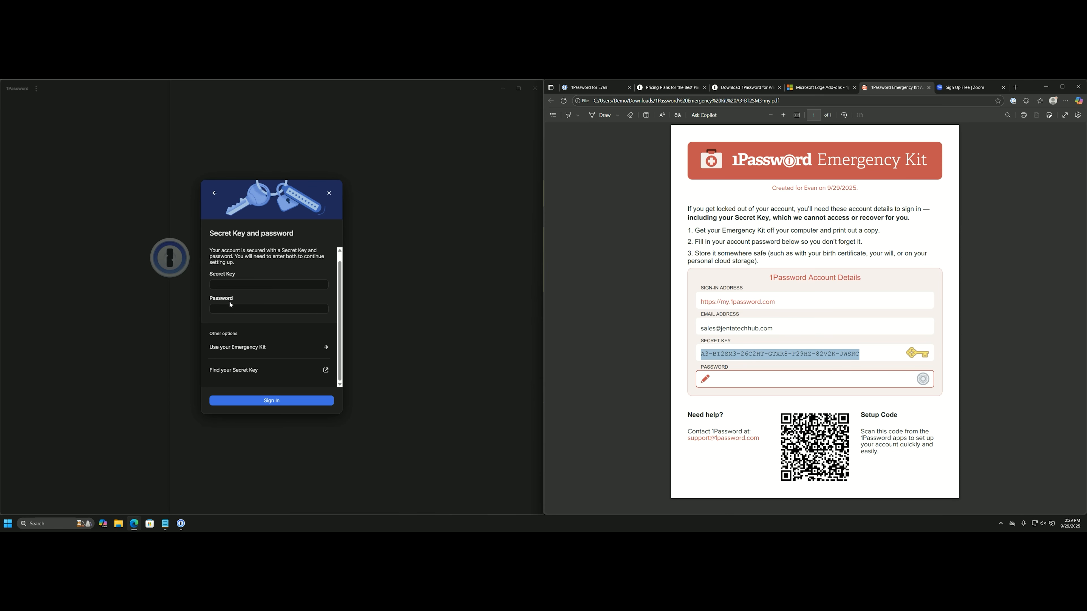
click(263, 284)
key(ctrl+v)
click(237, 308)
text(•••)
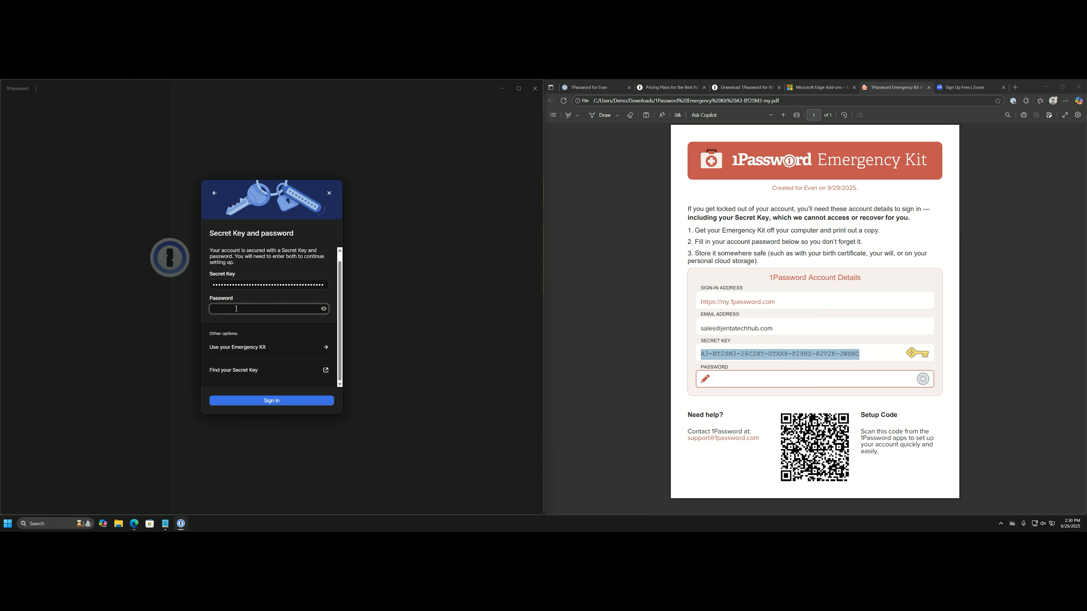
key(Caps_Lock)
key(Caps_Lock)
text(••••••••)
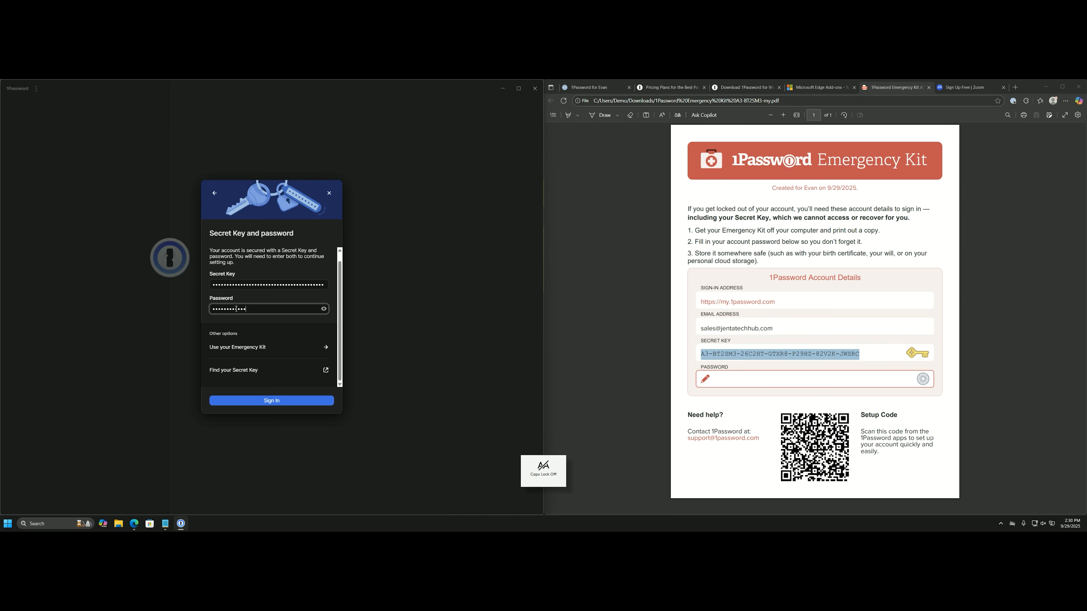
key(Return)
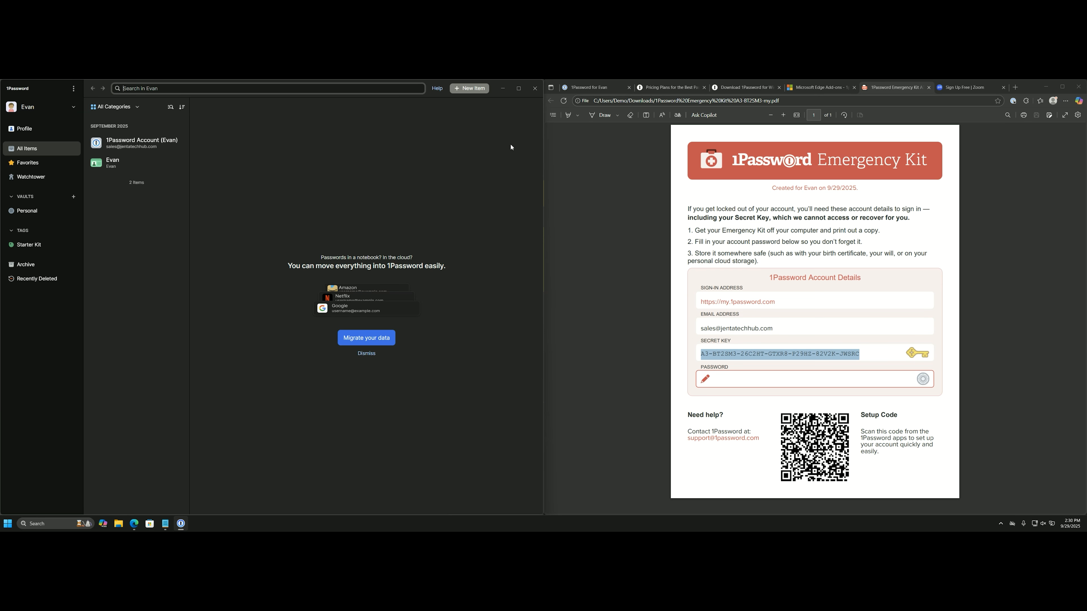
Check the web admin console, then open Settings… from the desktop app's ⋮ menu.
click(616, 87)
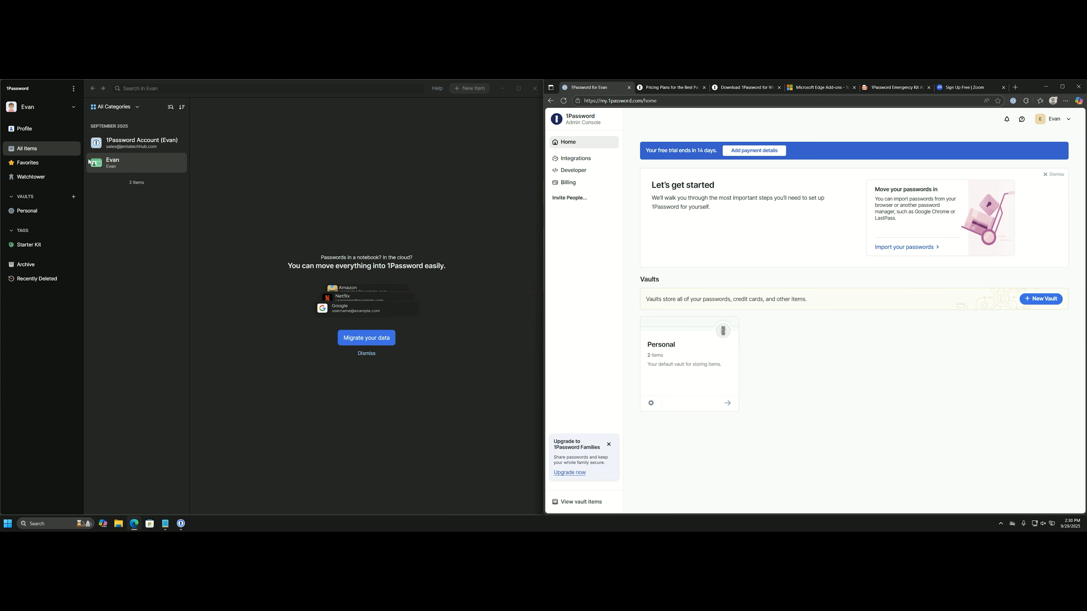
click(53, 112)
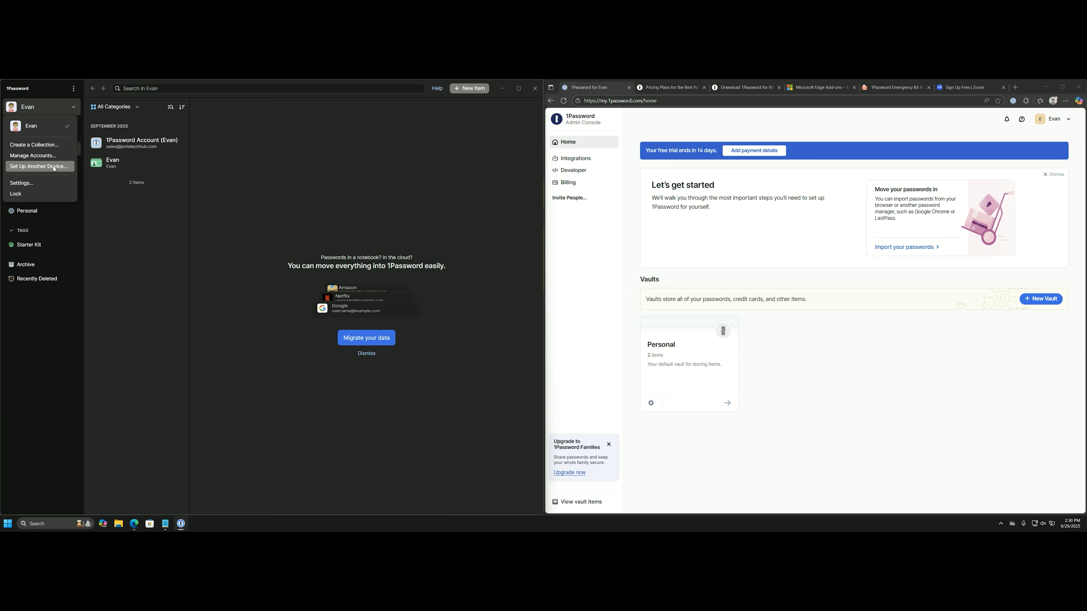
click(75, 89)
click(74, 89)
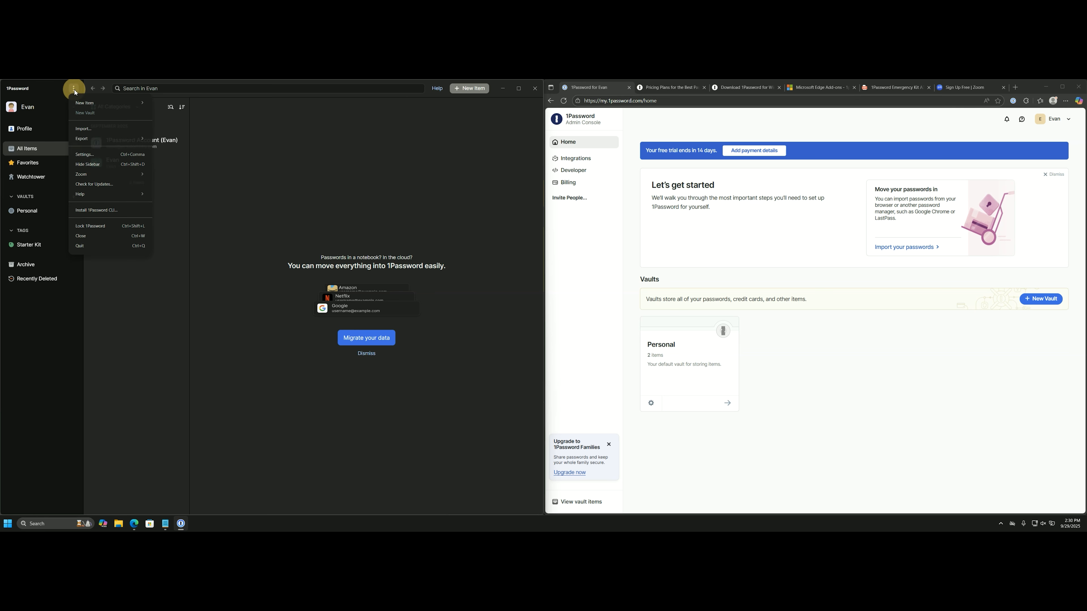
click(97, 155)
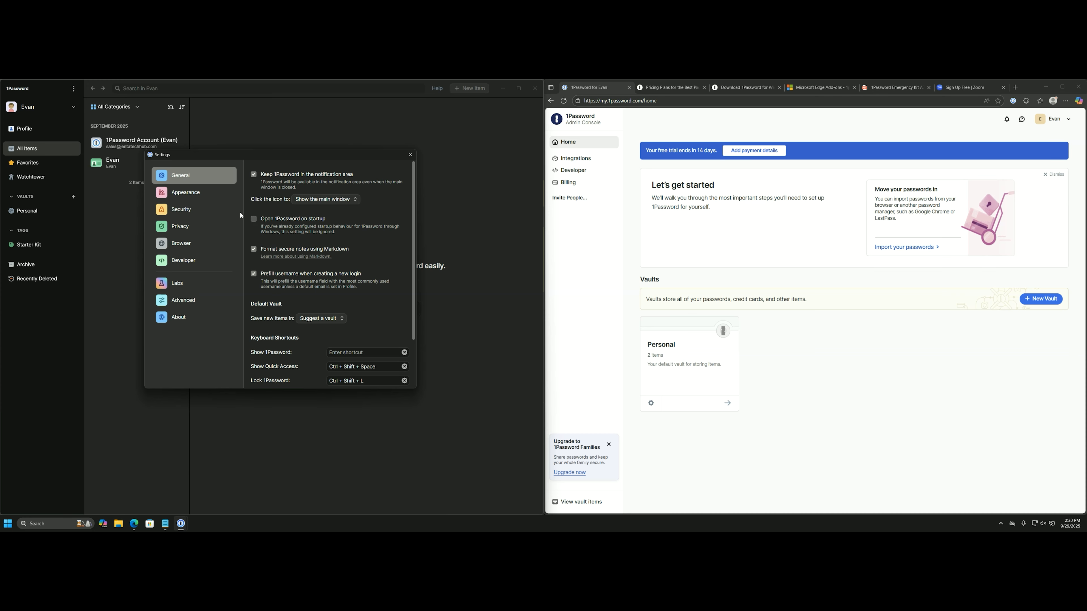
Review the Appearance and Security settings pages, then close the Settings window.
click(216, 195)
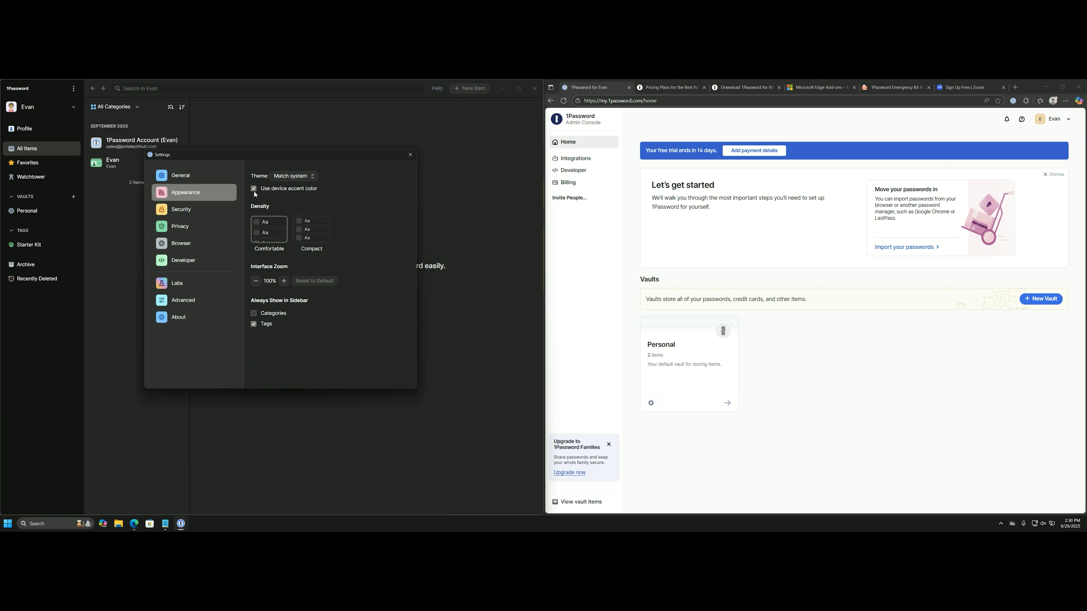
click(197, 212)
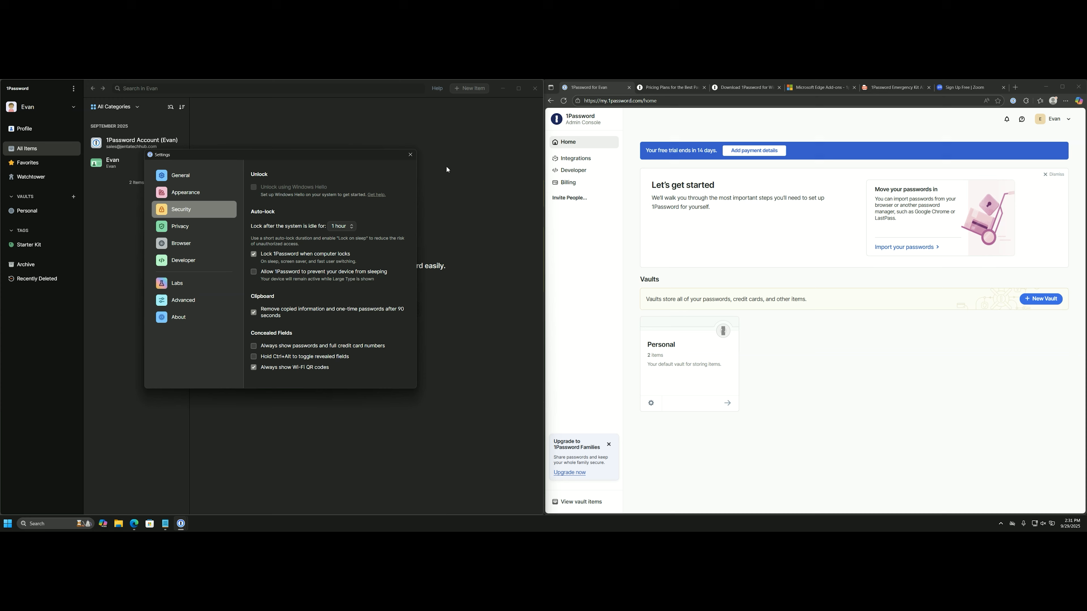
click(410, 155)
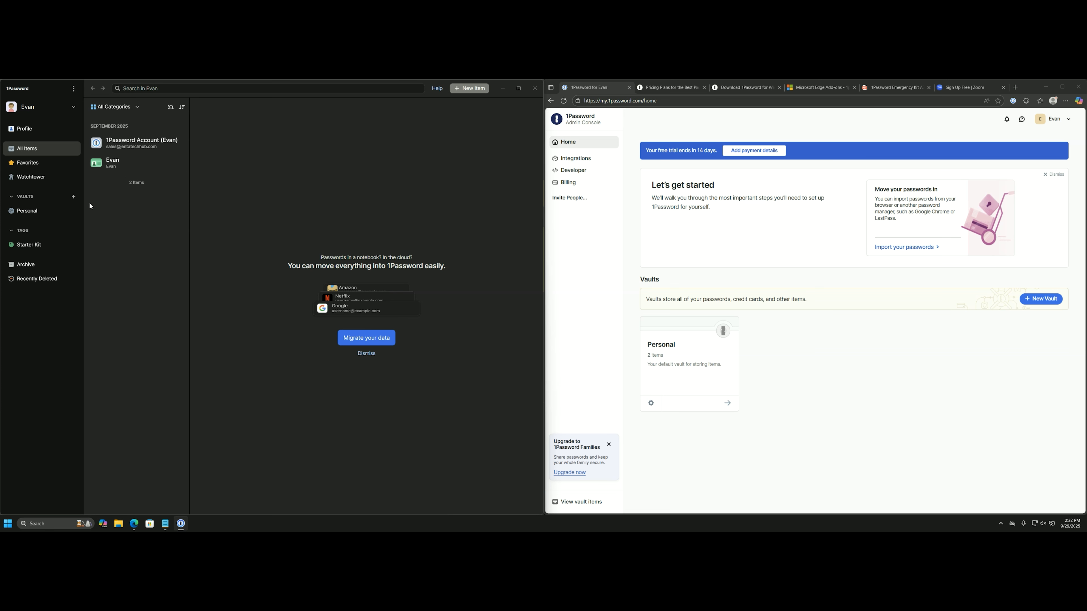
View Favorites and the Watchtower score, collapse and expand VAULTS, and open the Personal vault.
click(40, 163)
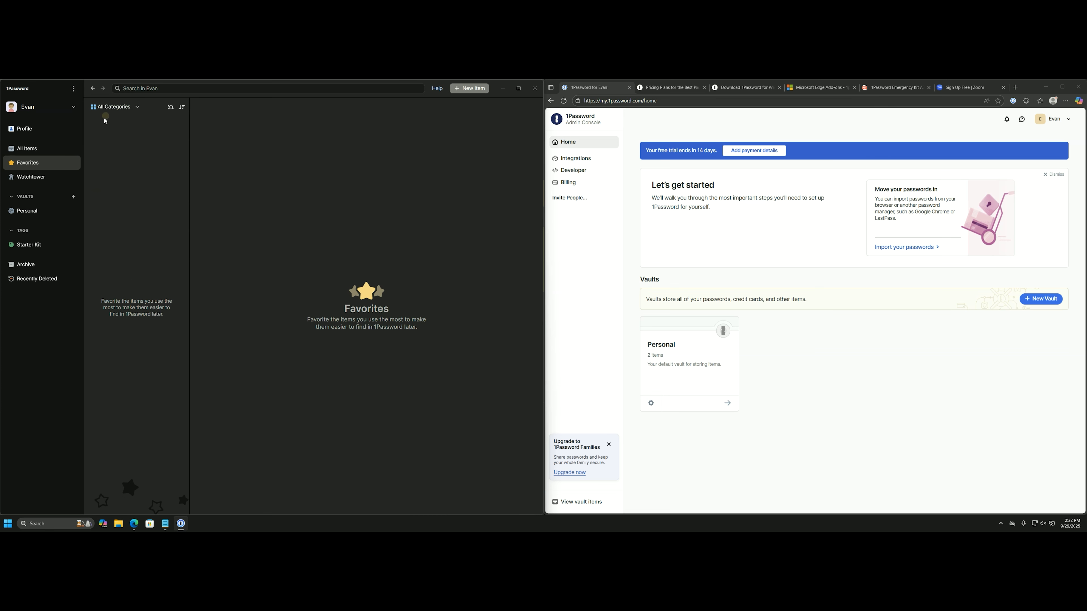
click(48, 183)
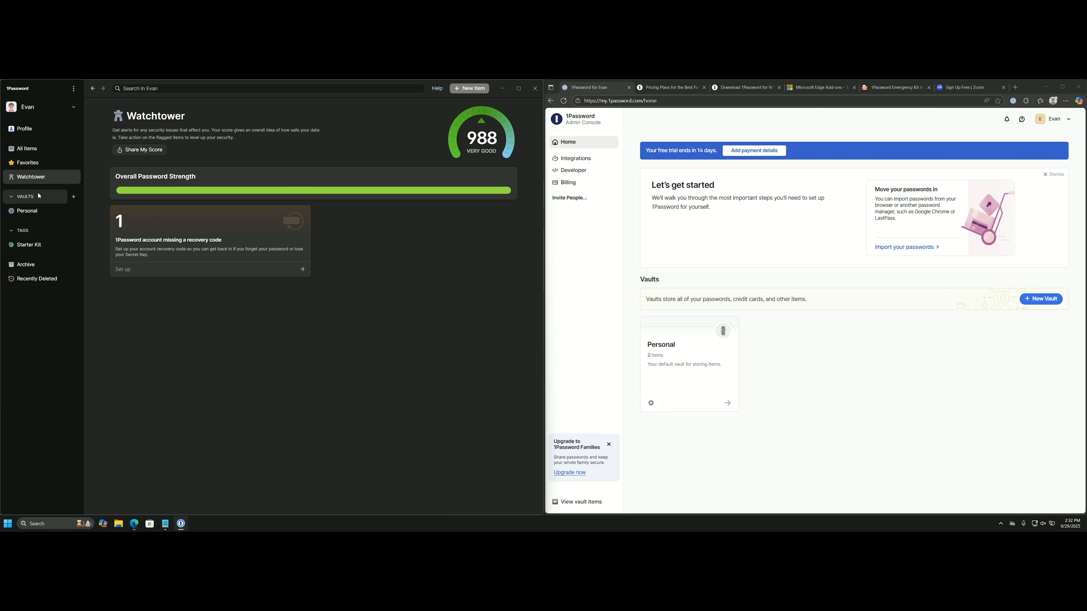
click(16, 199)
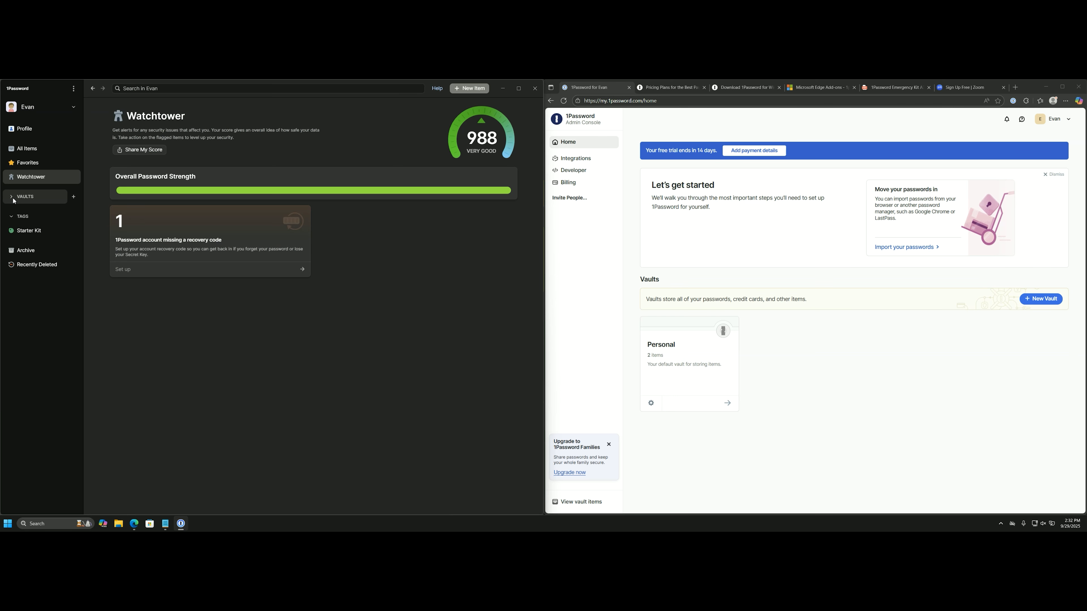
click(16, 199)
click(44, 210)
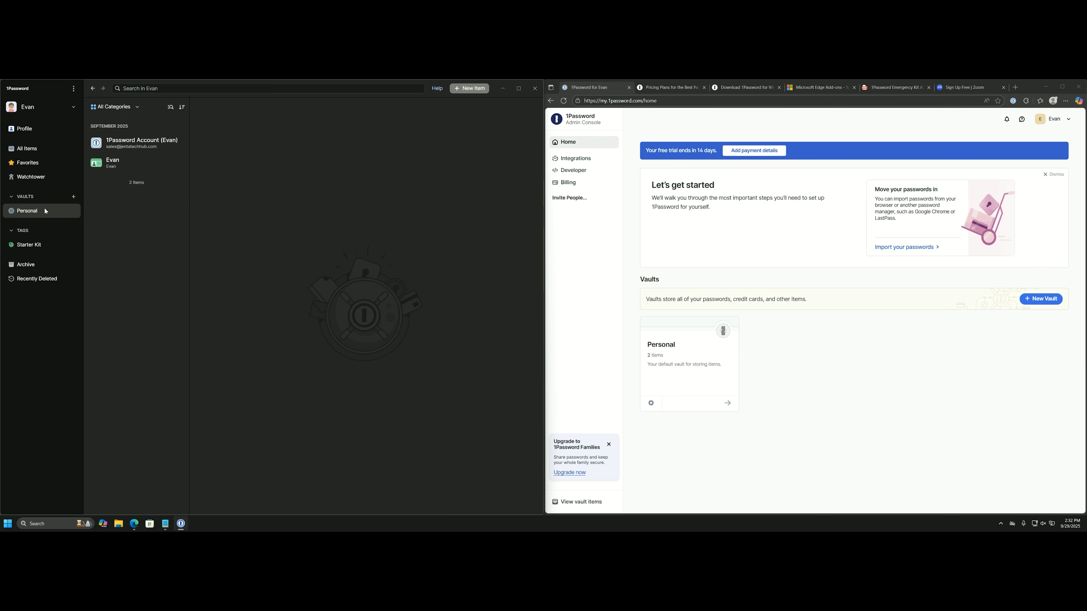
Add a new vault with the name 'Business'.
click(73, 198)
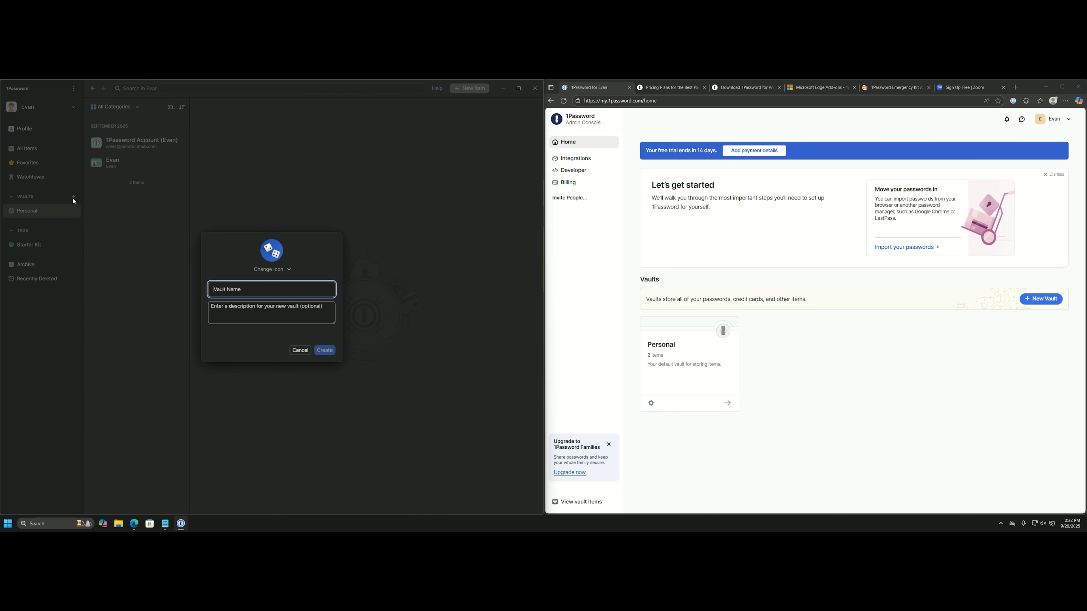
key(Caps_Lock)
text(Business)
click(324, 350)
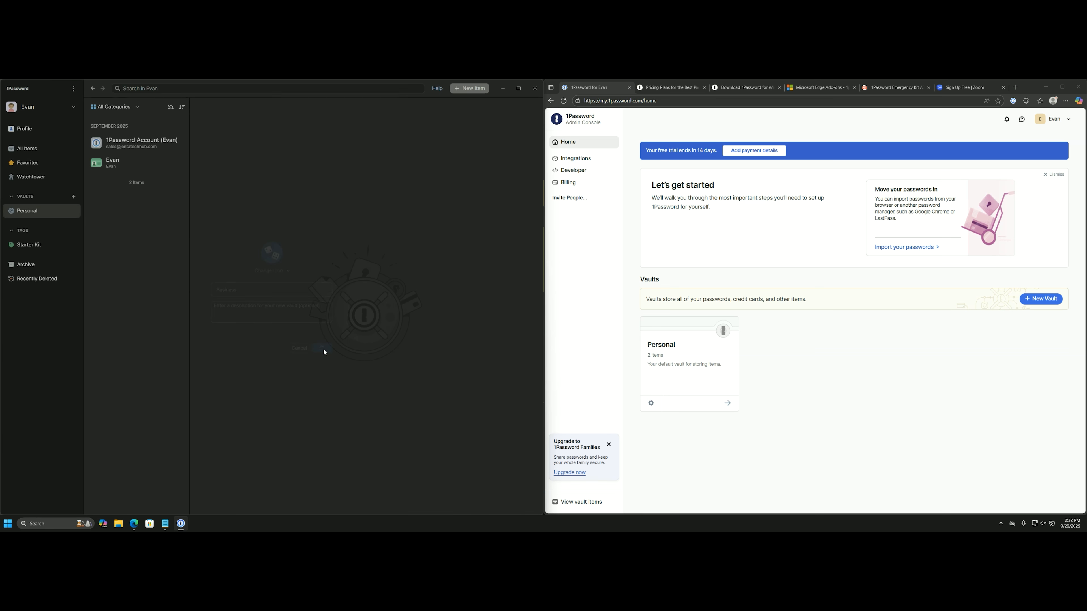
Look through the Business and Personal vaults, then return to All Items.
click(45, 225)
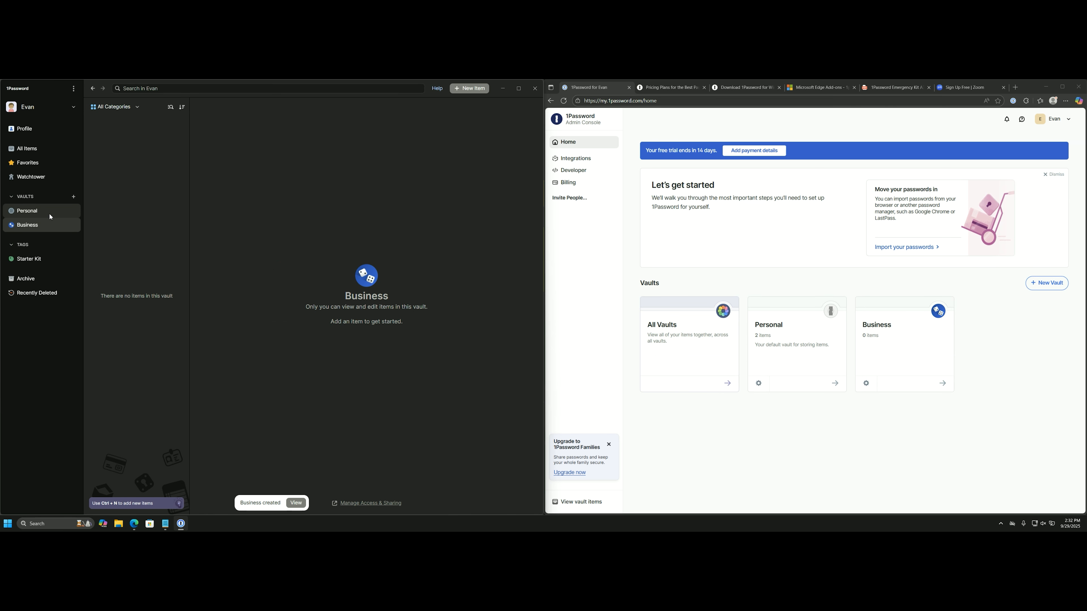
click(50, 217)
click(47, 153)
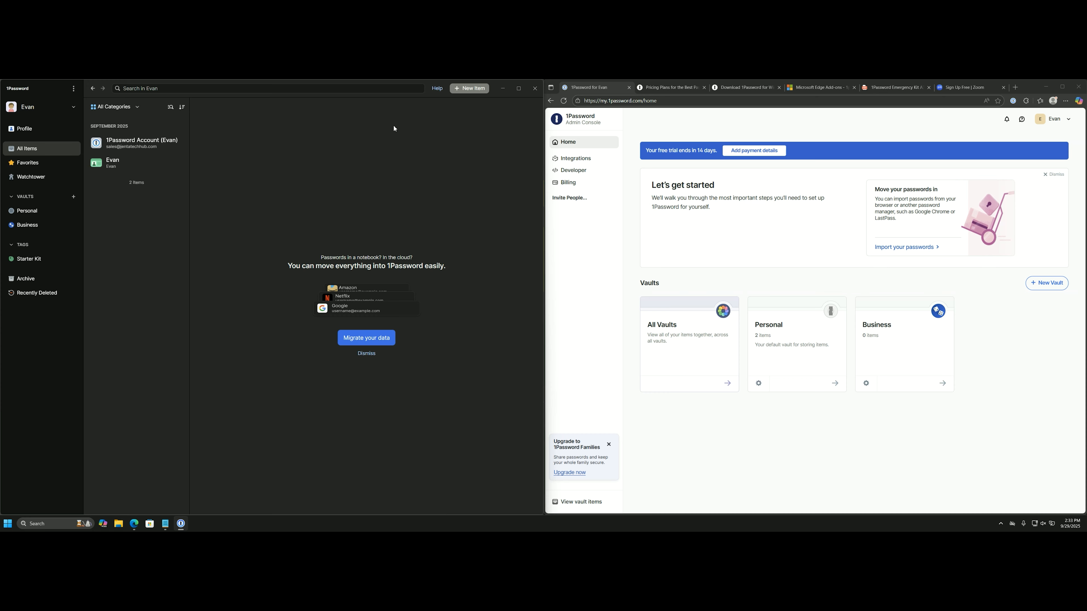
Turn off future migration prompts and start migrating passwords from Edge in the browser.
click(463, 91)
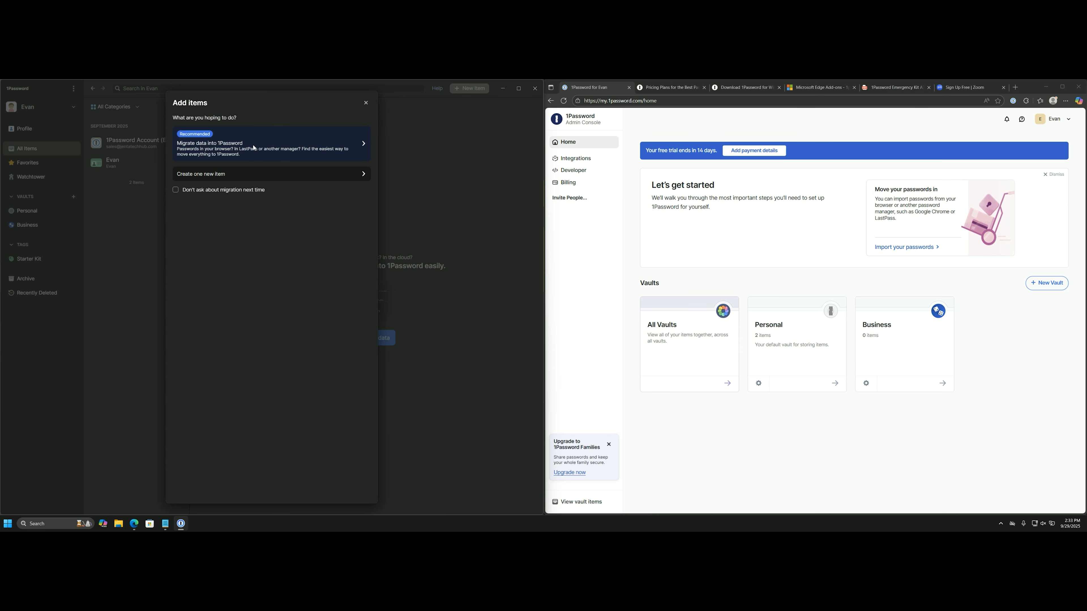
click(175, 191)
click(315, 143)
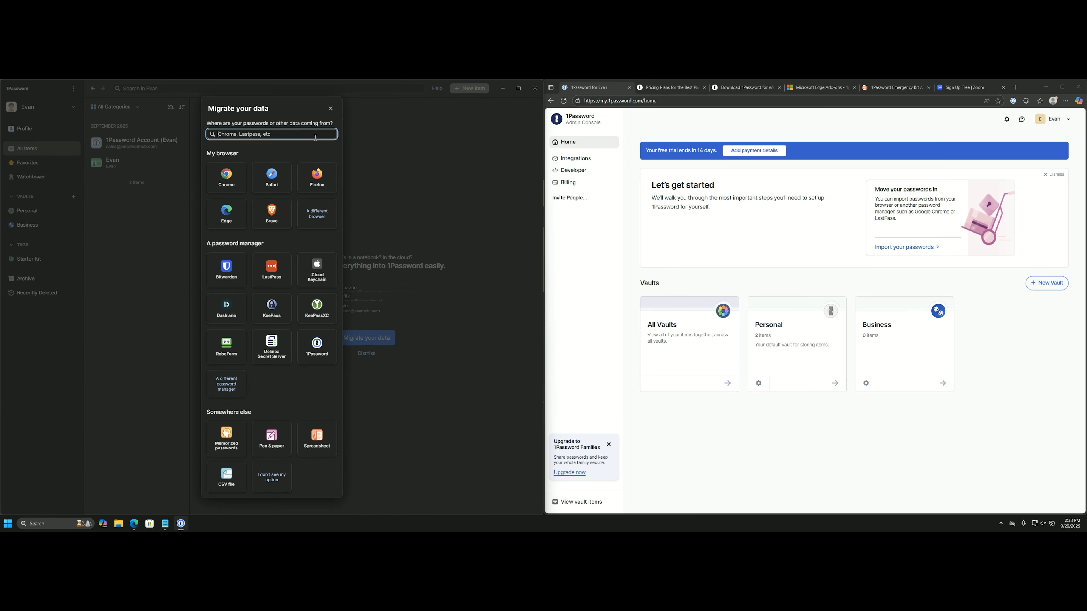
click(239, 215)
click(316, 362)
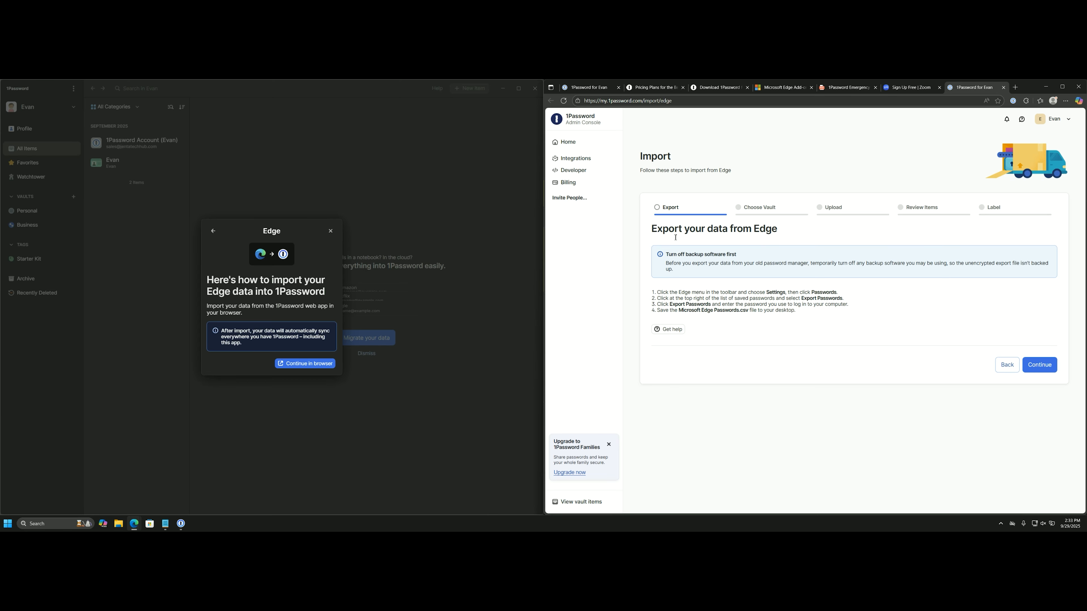
Export Edge's saved passwords from Settings > Passwords and autofill.
click(1065, 101)
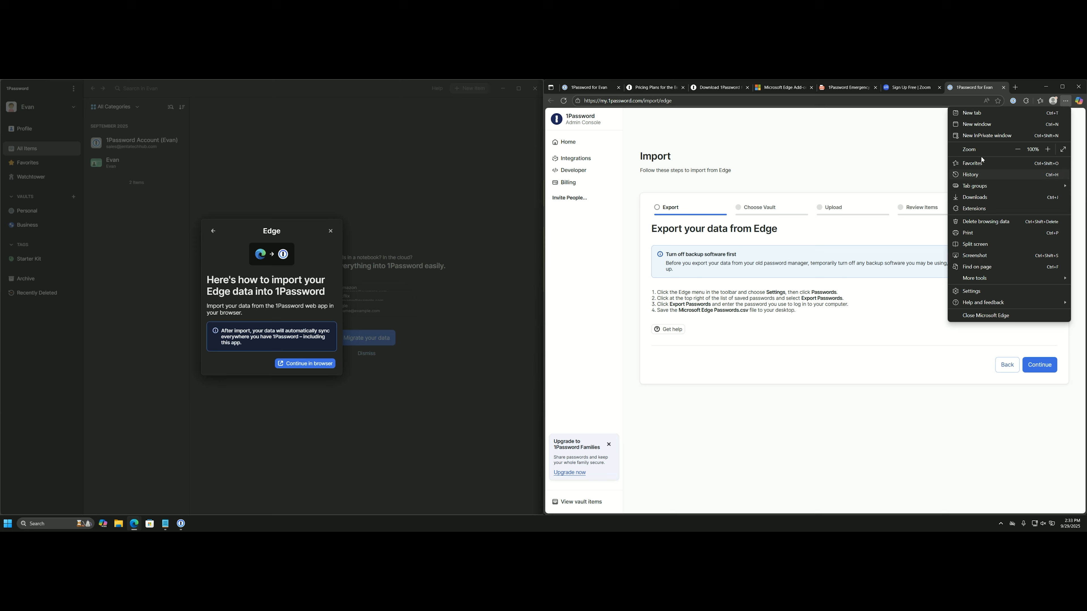
click(972, 291)
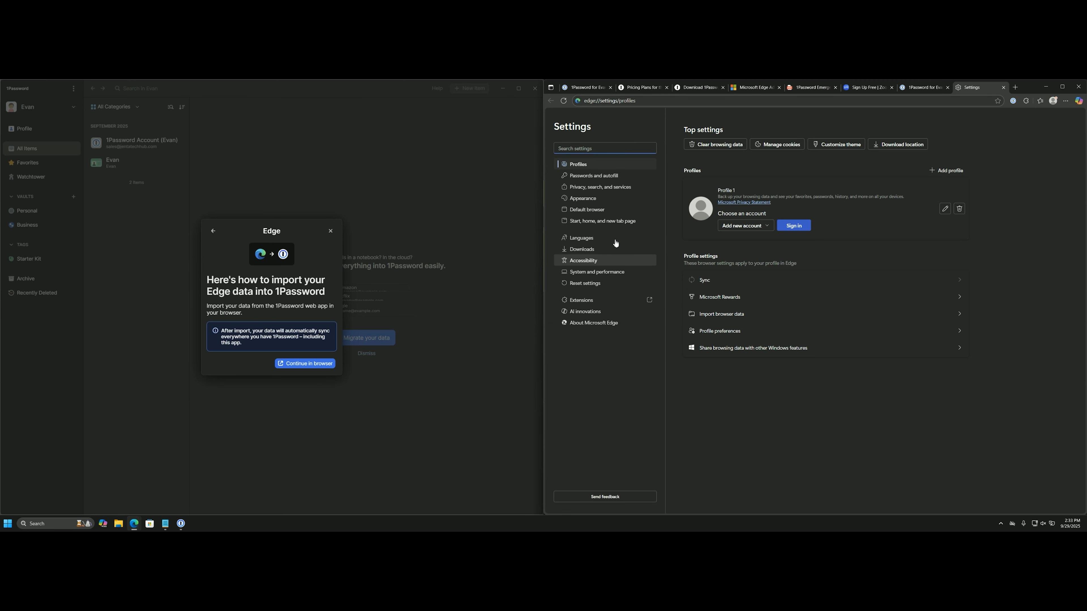
click(598, 179)
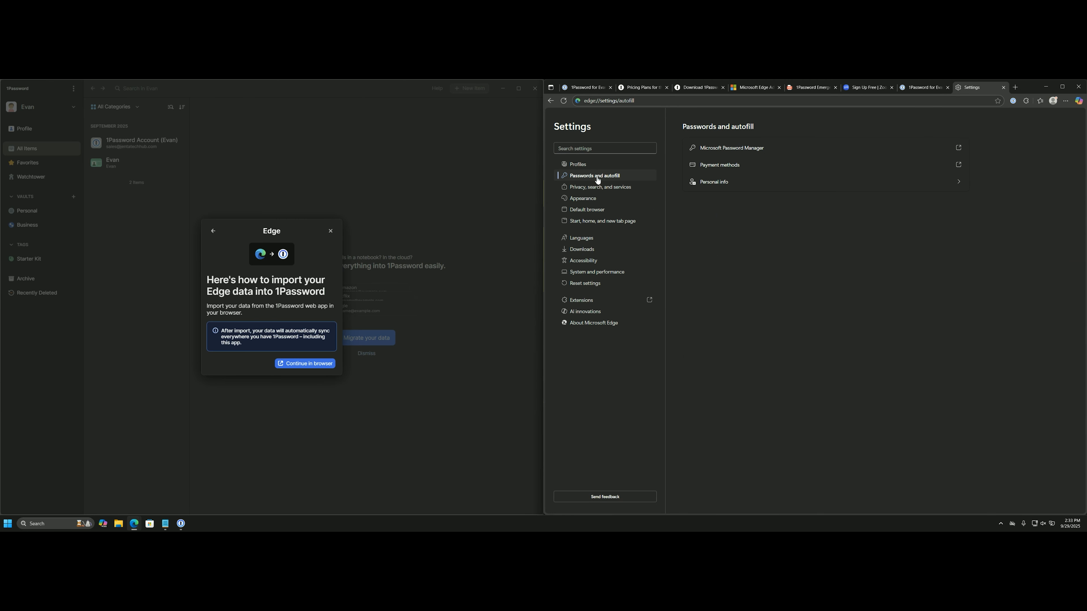
click(741, 148)
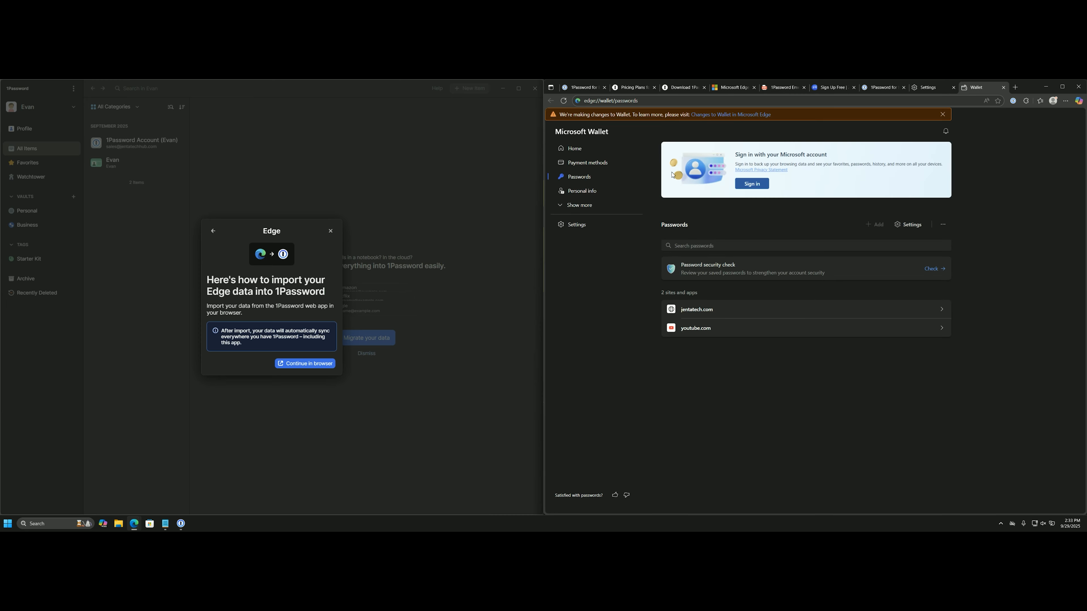
click(943, 225)
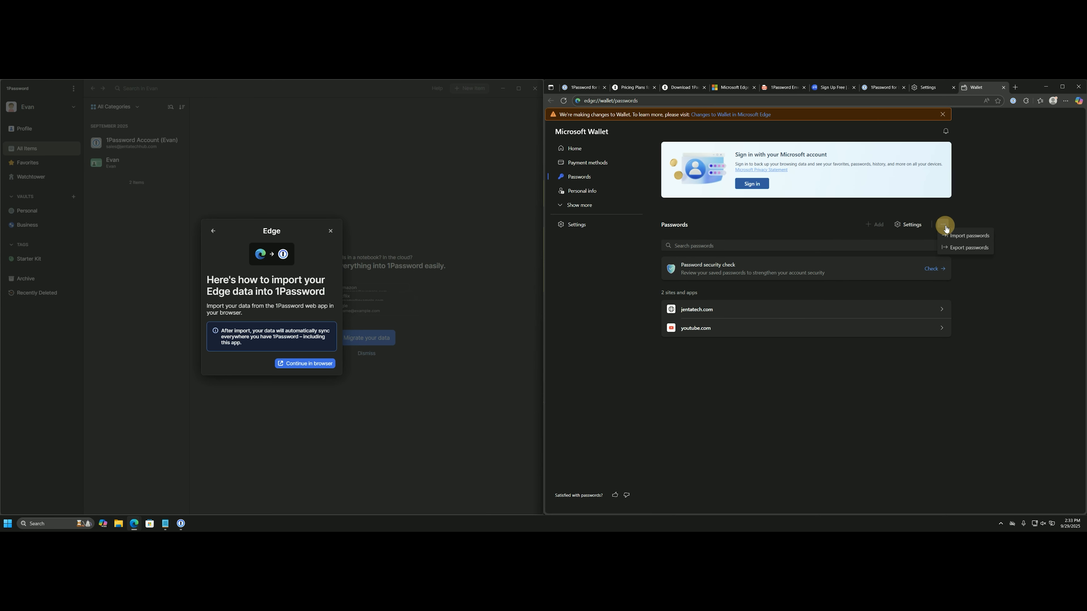
click(961, 246)
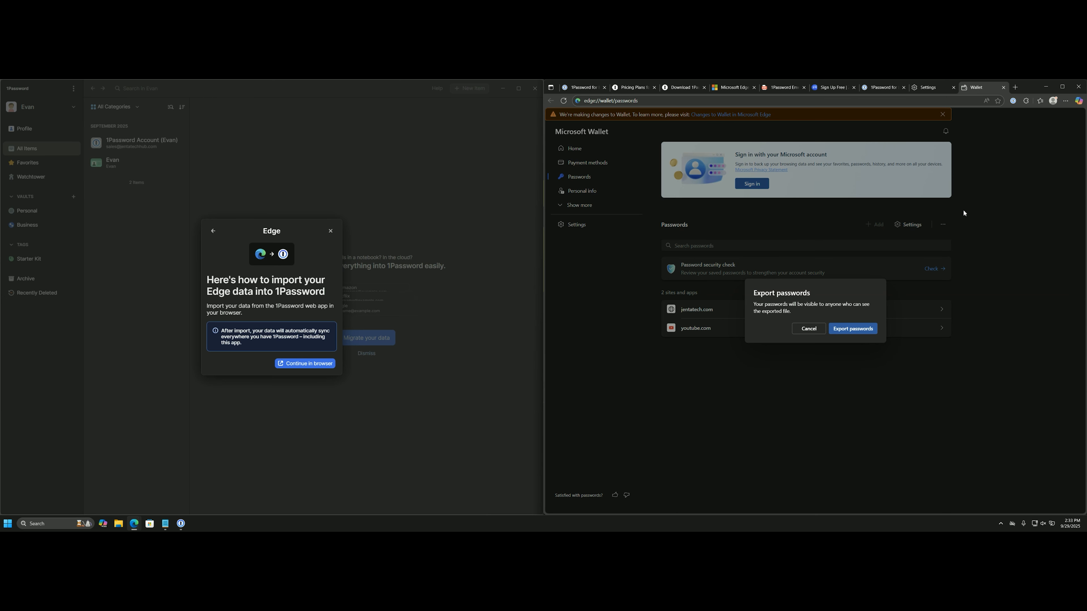
click(853, 328)
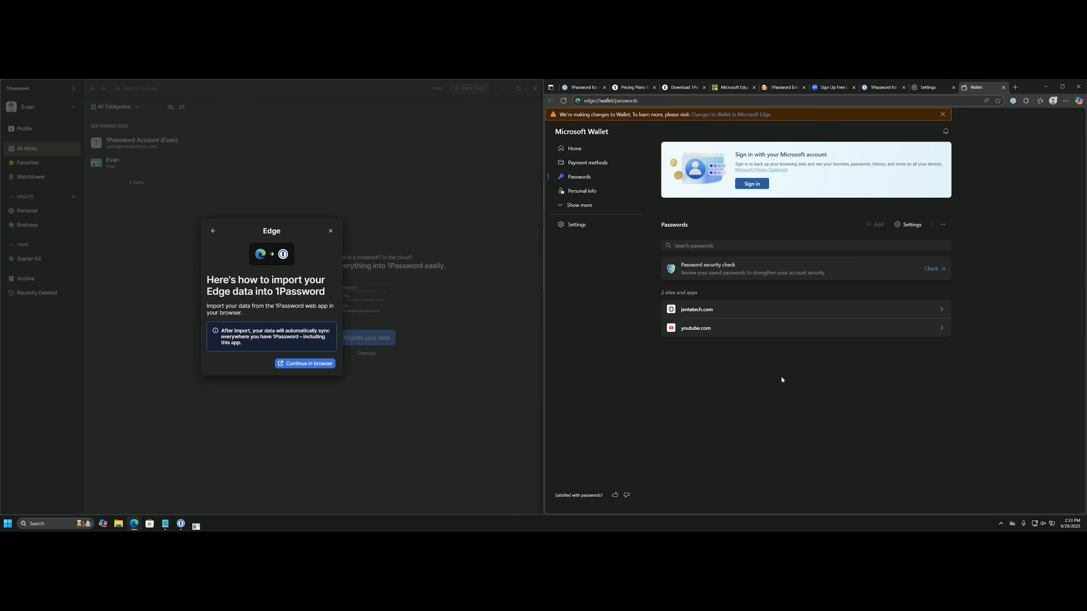
Authorise with the Windows password and save as Microsoft Edge Passwords.csv in Downloads, replacing the old file.
key(Caps_Lock)
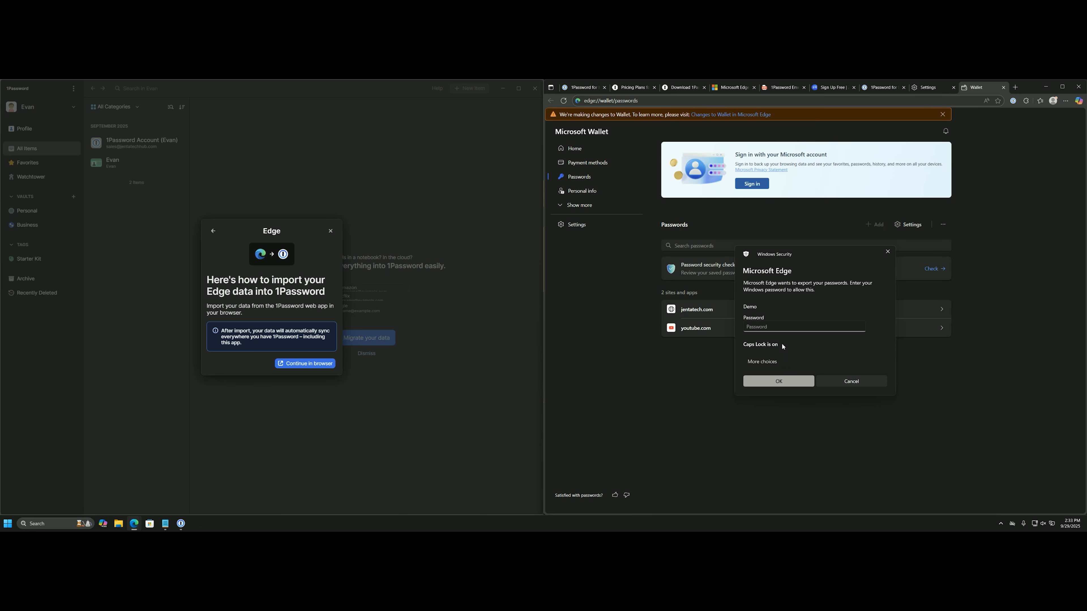
text(•)
key(Caps_Lock)
text(•••)
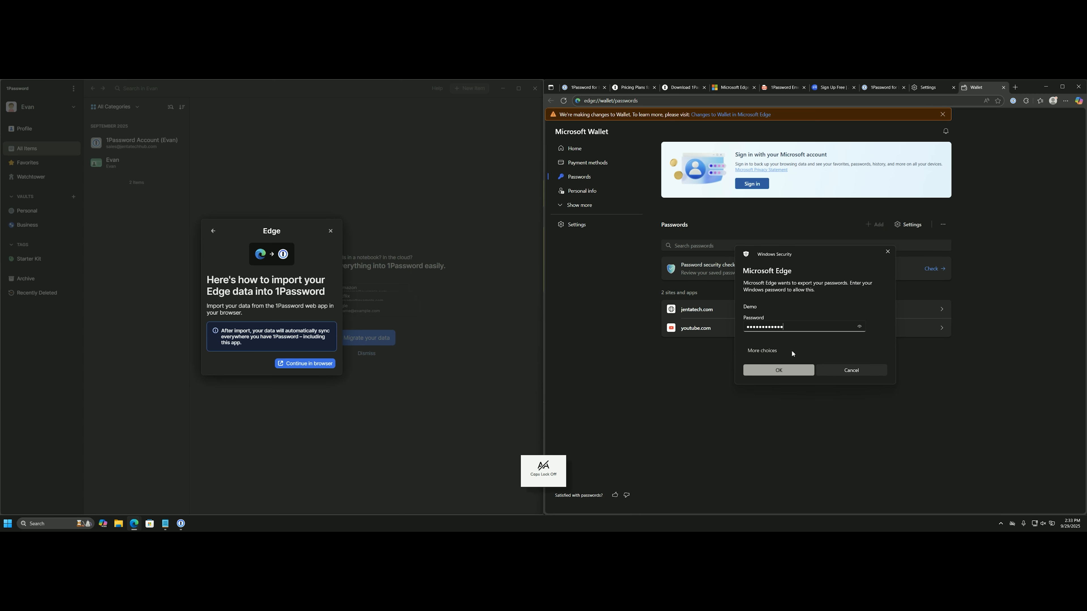
click(770, 370)
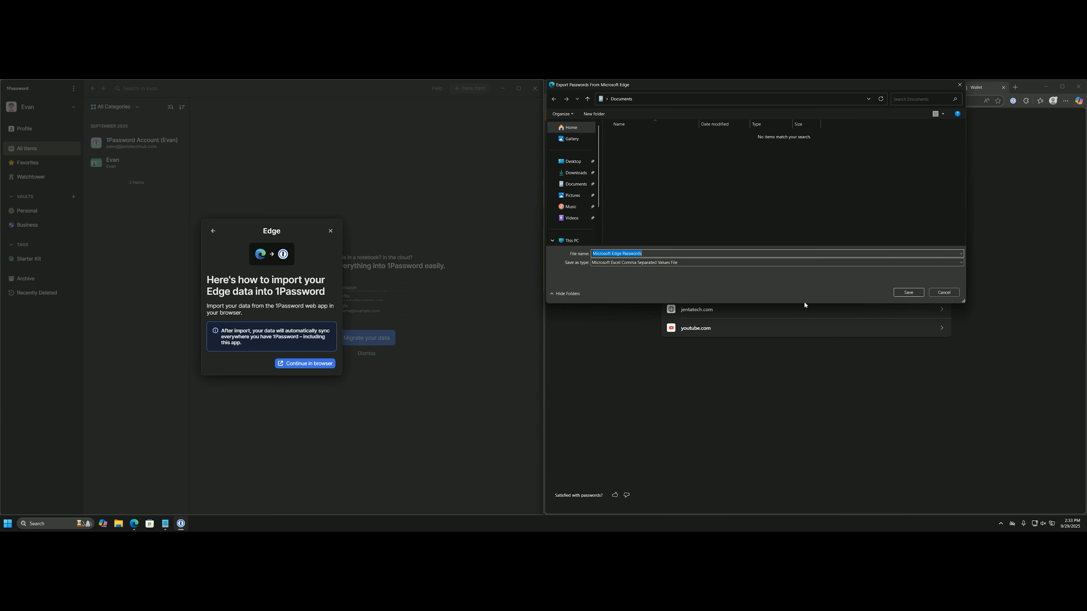
click(580, 177)
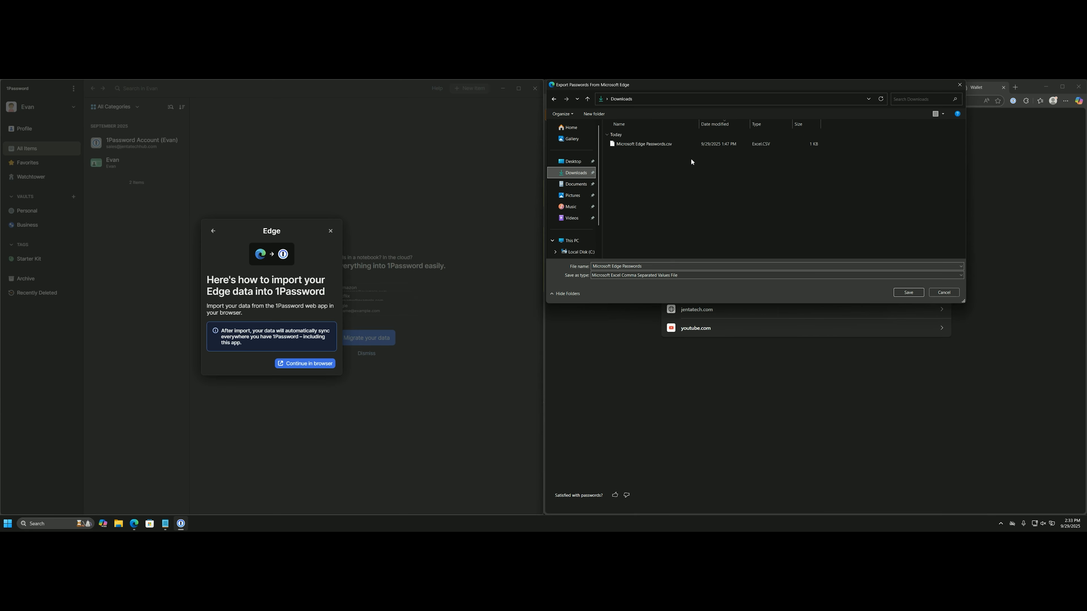
click(690, 144)
click(908, 293)
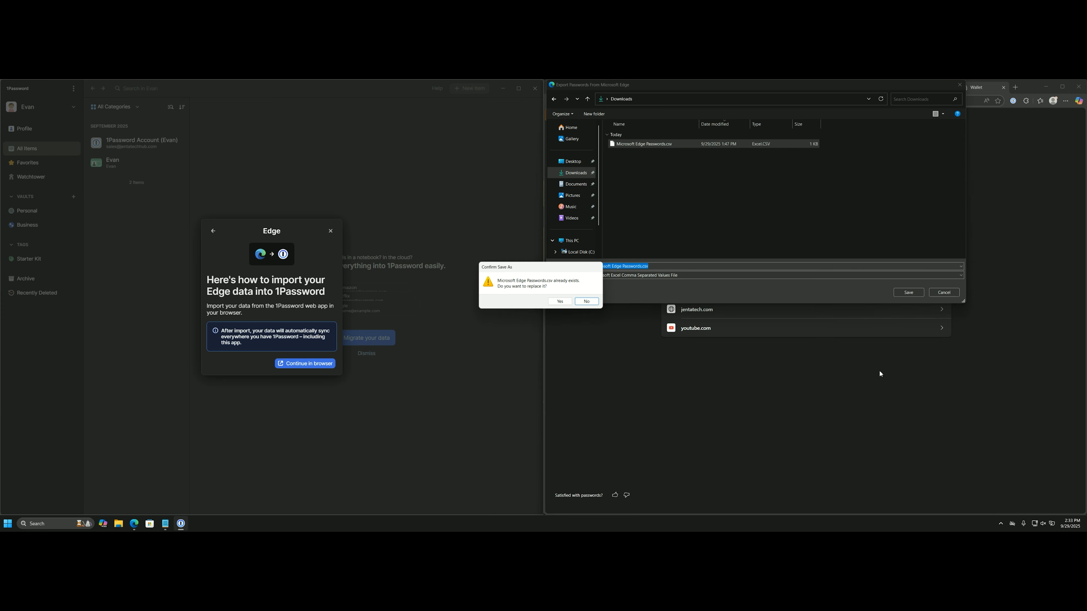
click(563, 303)
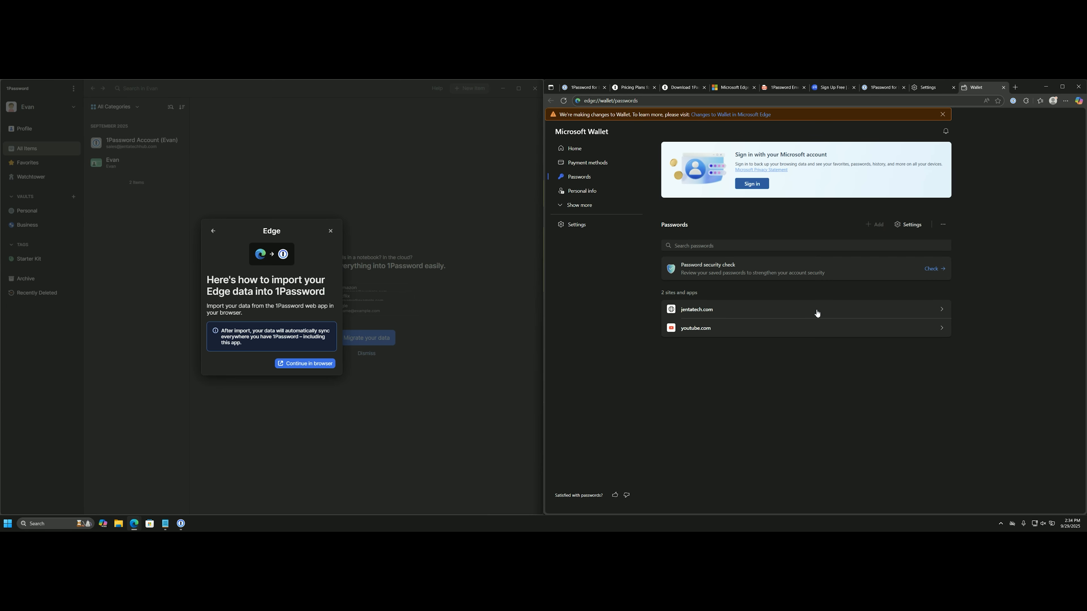
Choose a vault for the Edge import and upload Microsoft Edge Passwords.csv.
click(574, 92)
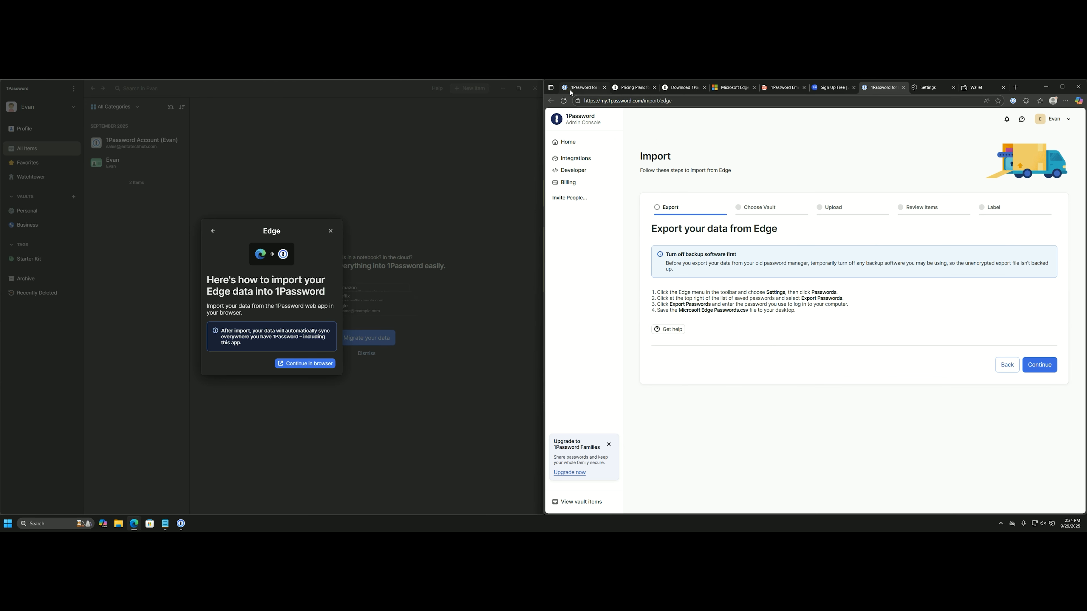
click(1037, 368)
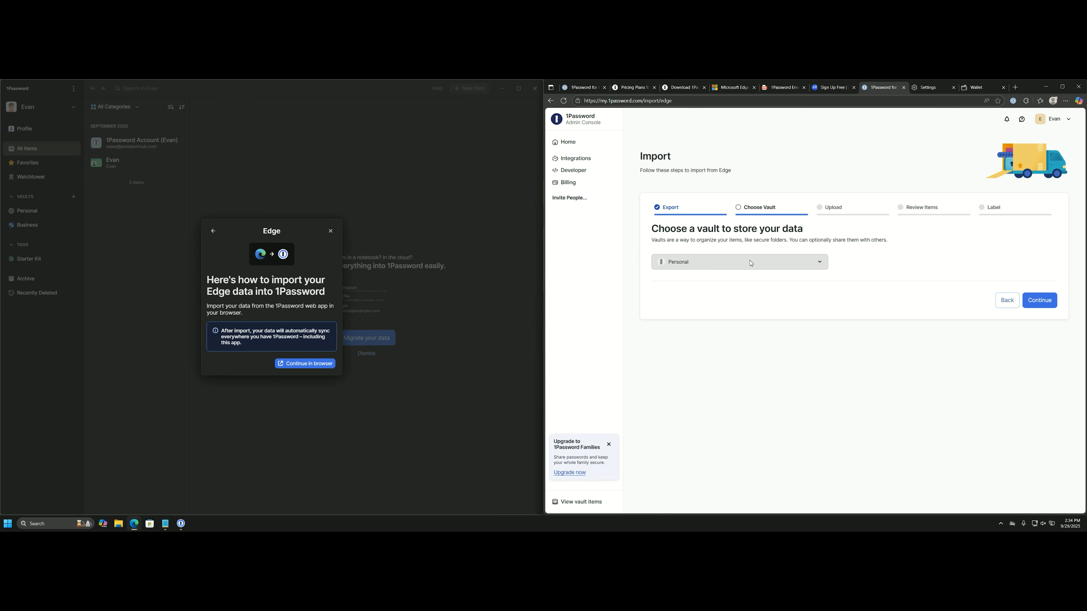
click(819, 265)
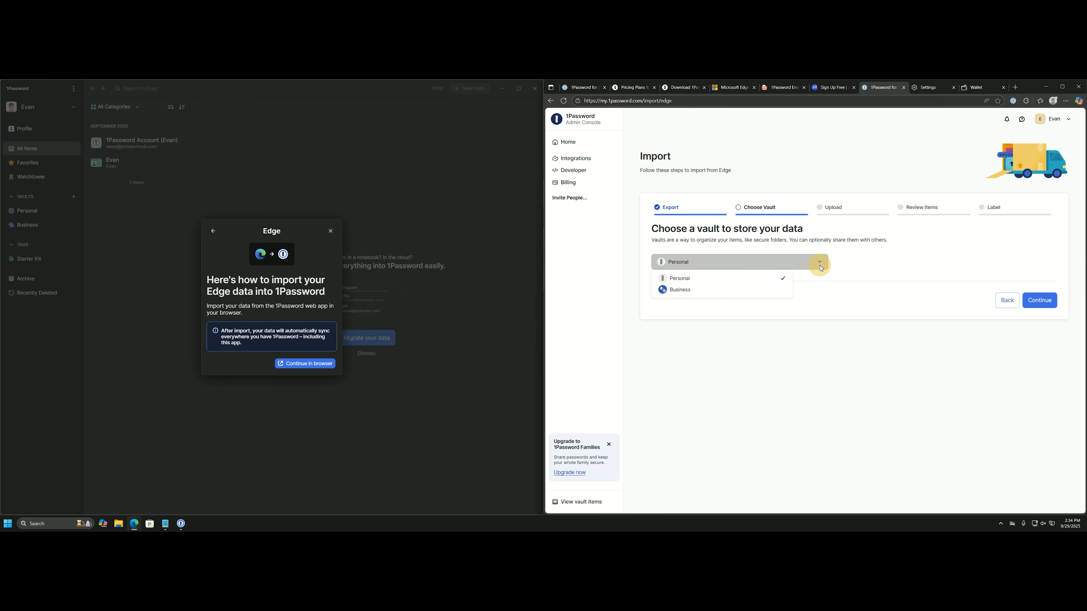
click(710, 291)
click(1039, 301)
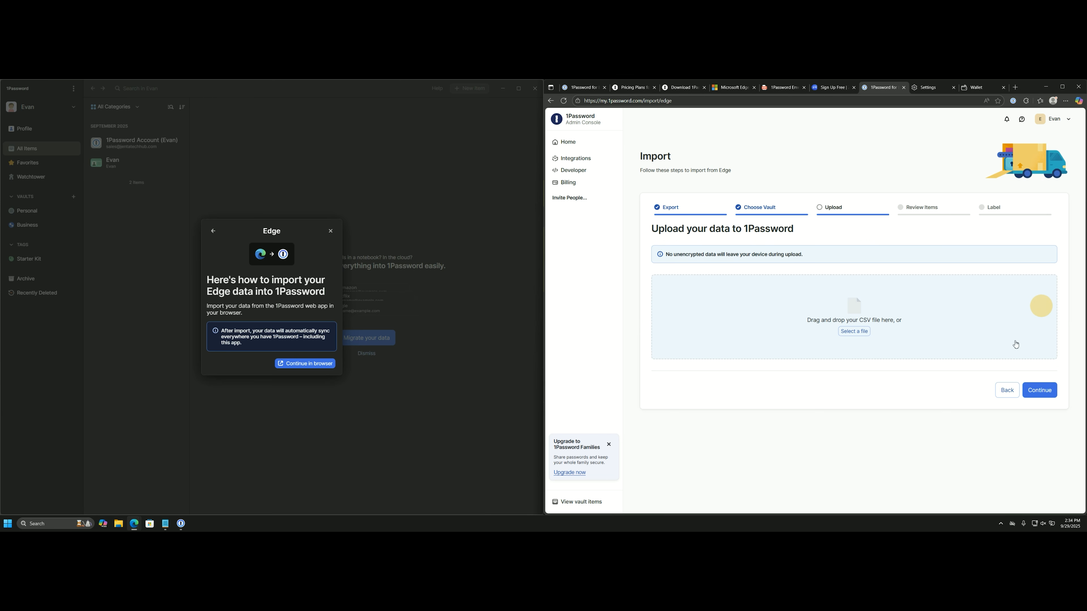
click(854, 333)
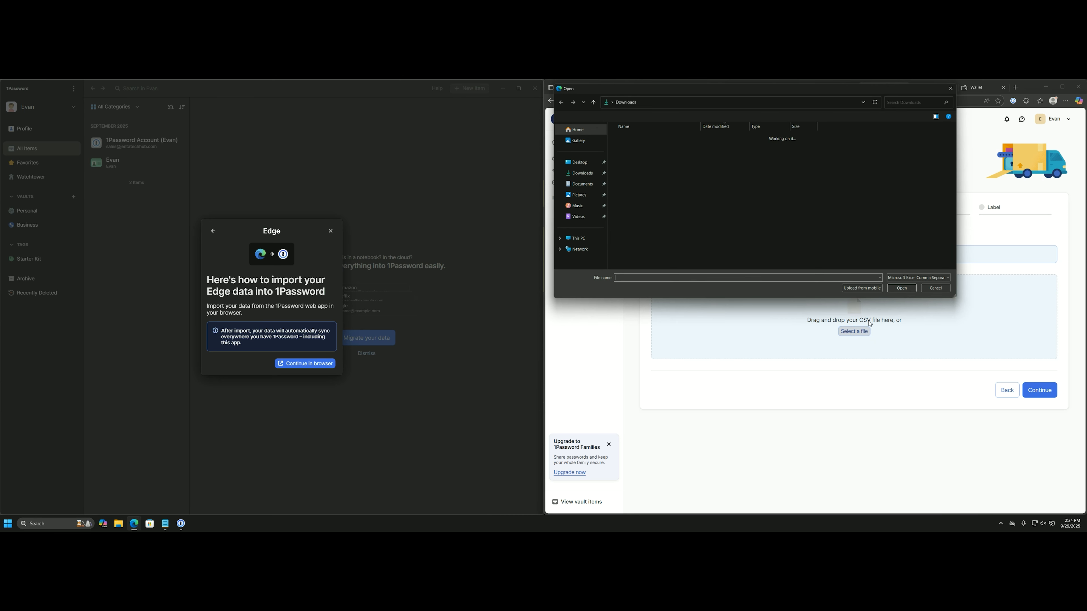
double_click(642, 141)
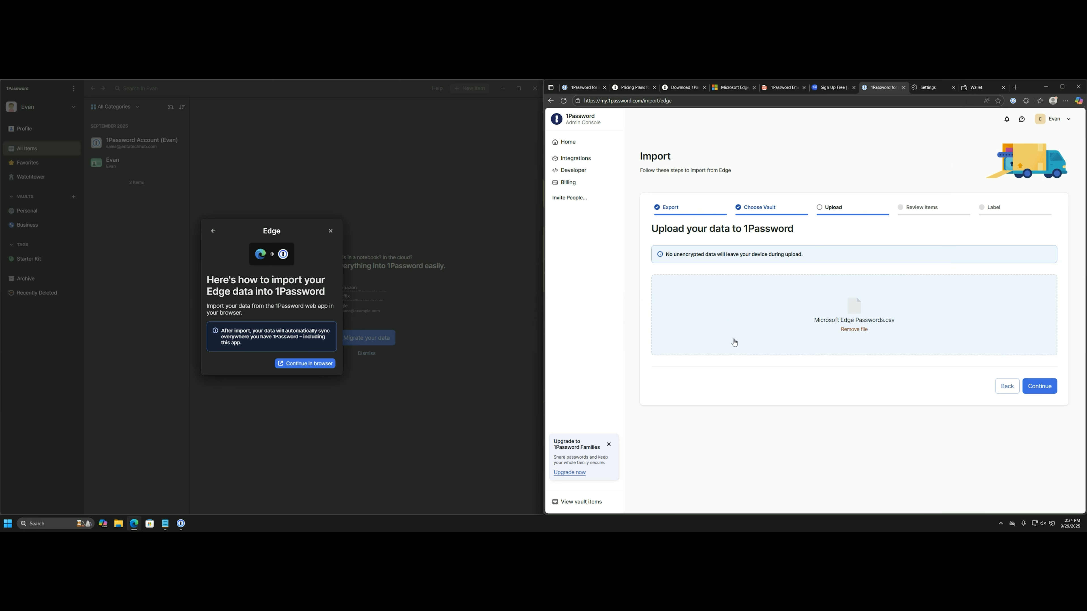
click(1031, 385)
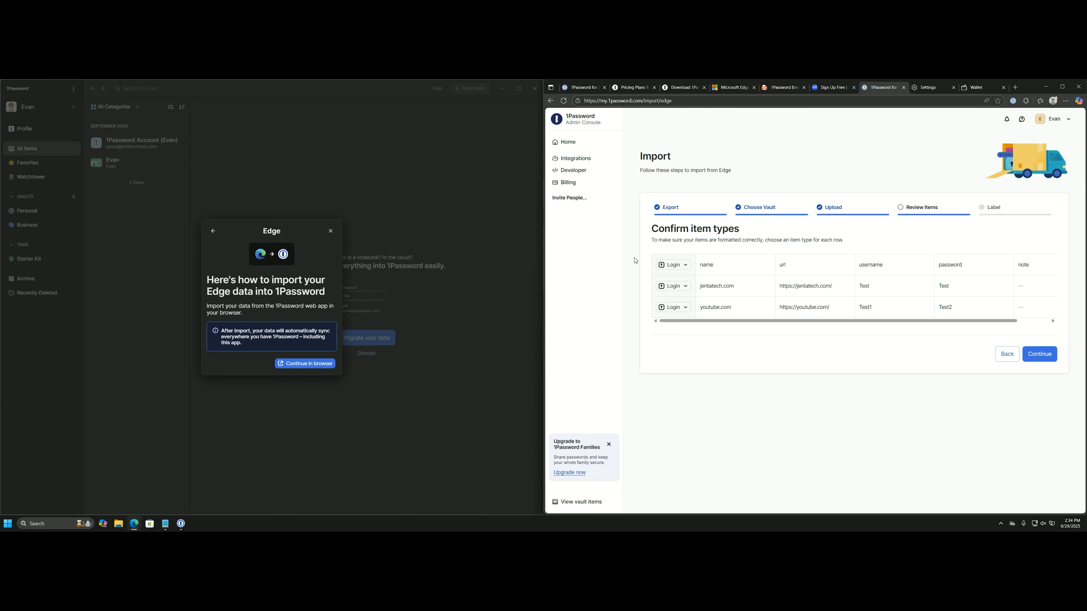
Keep the header, jentatech.com and youtube.com rows as Login items and continue.
click(684, 265)
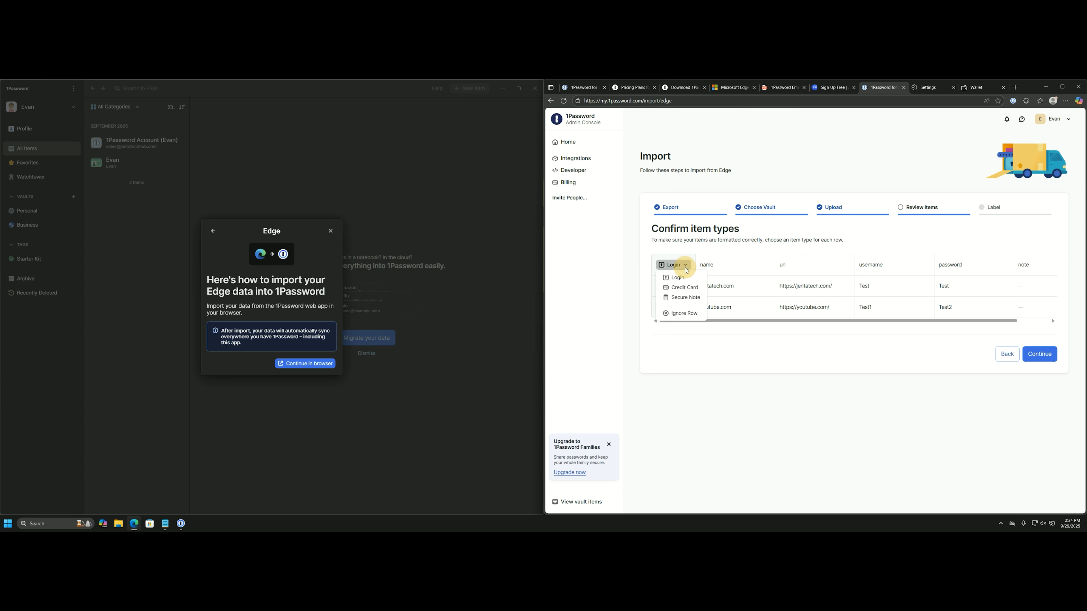
click(685, 288)
click(684, 288)
click(684, 294)
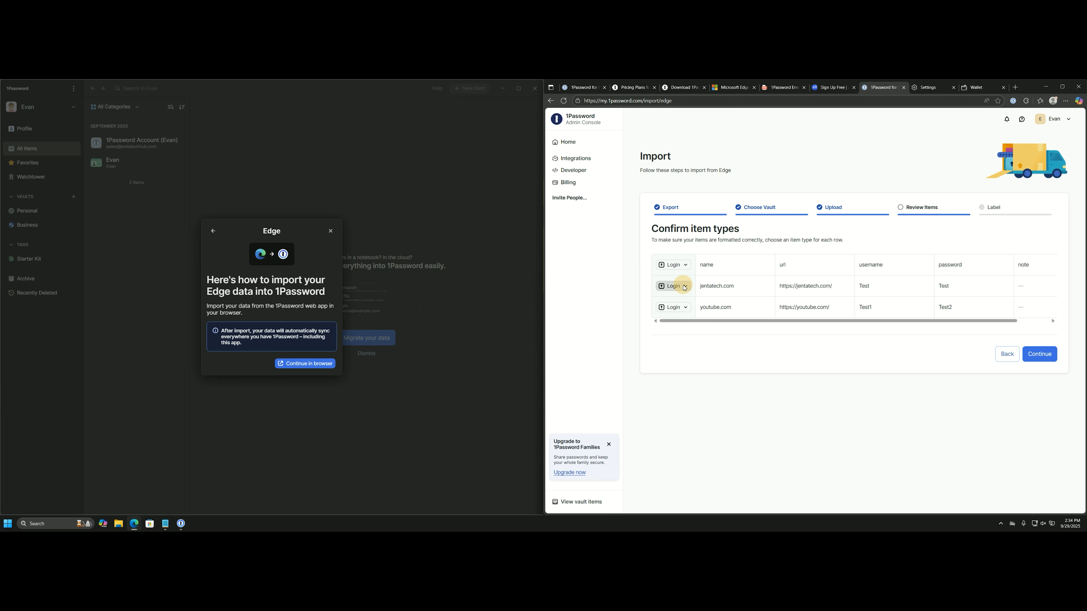
click(684, 309)
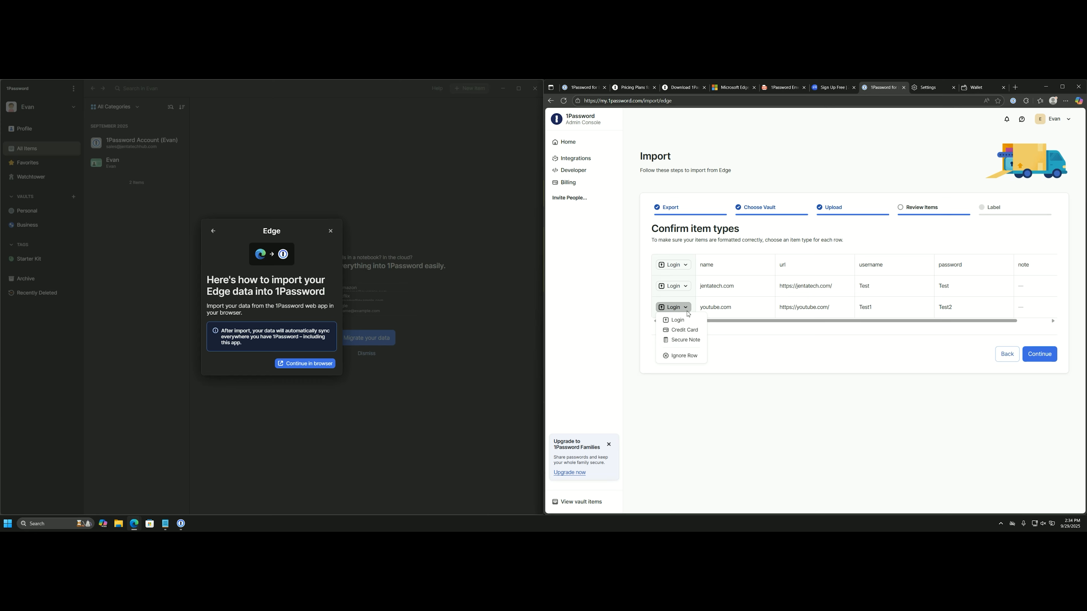
click(680, 320)
click(1039, 354)
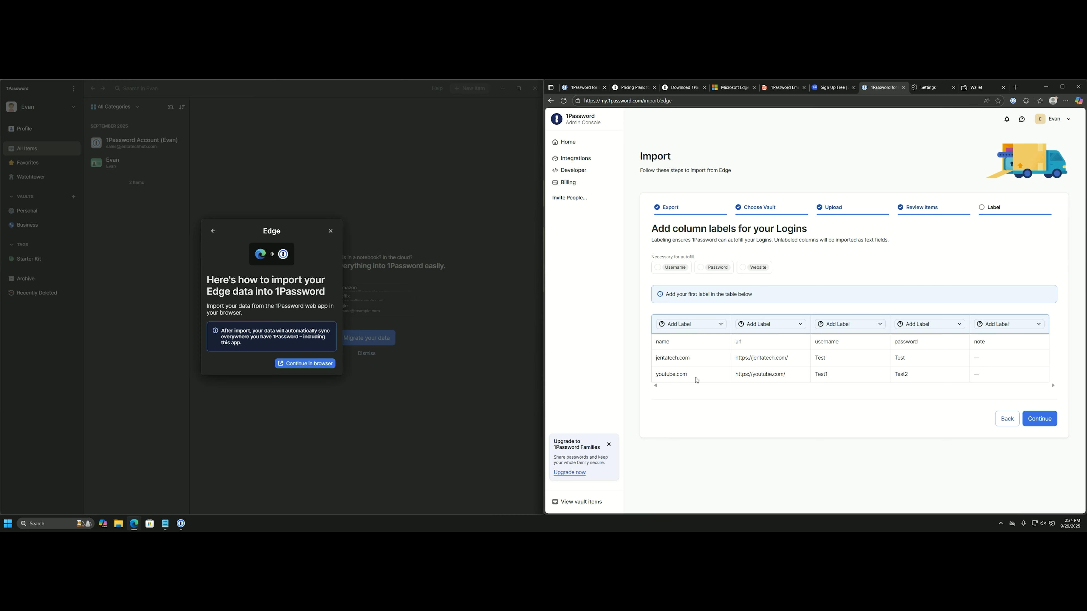
Label the name, url and username columns as Title, Website and Username.
click(698, 329)
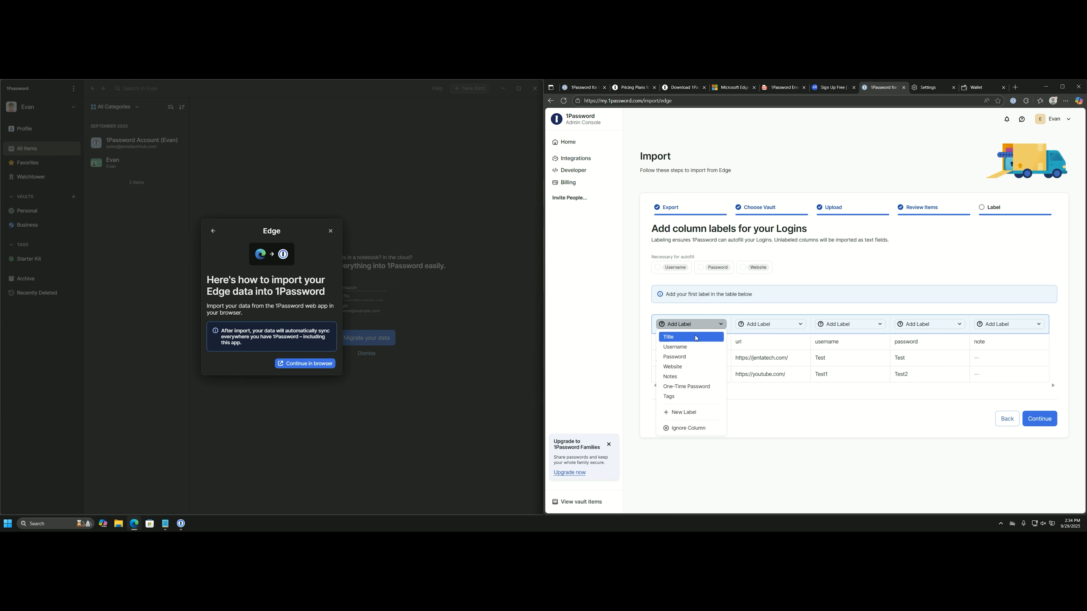
click(696, 338)
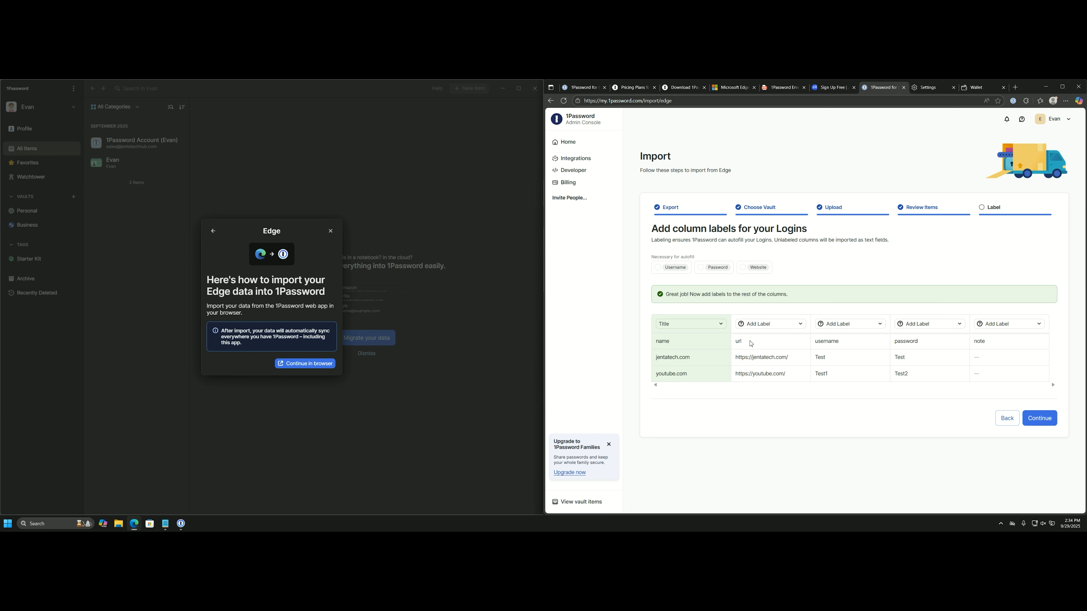
click(758, 328)
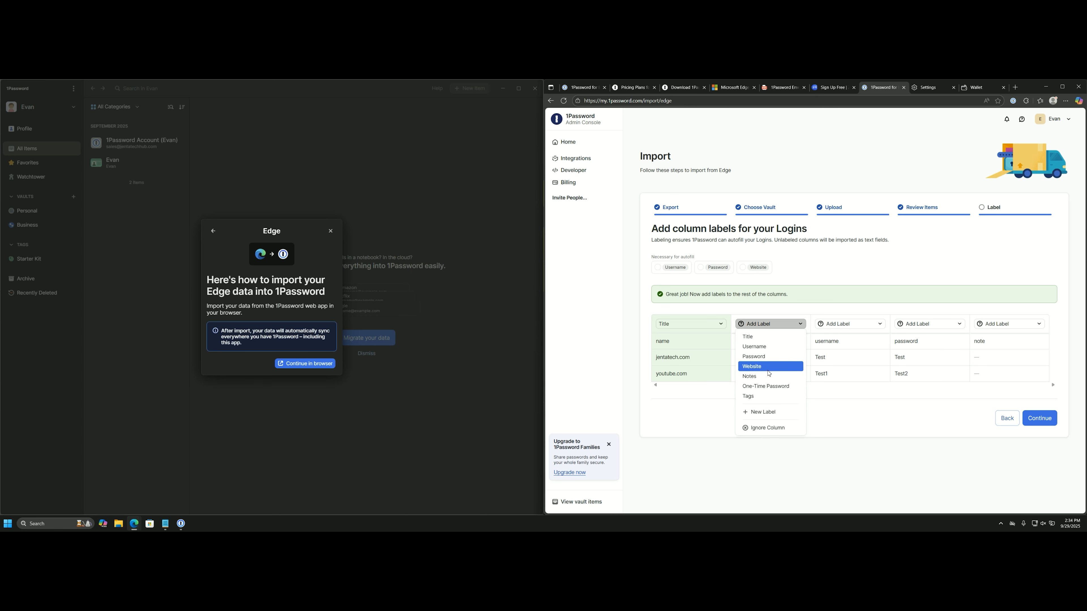
click(758, 366)
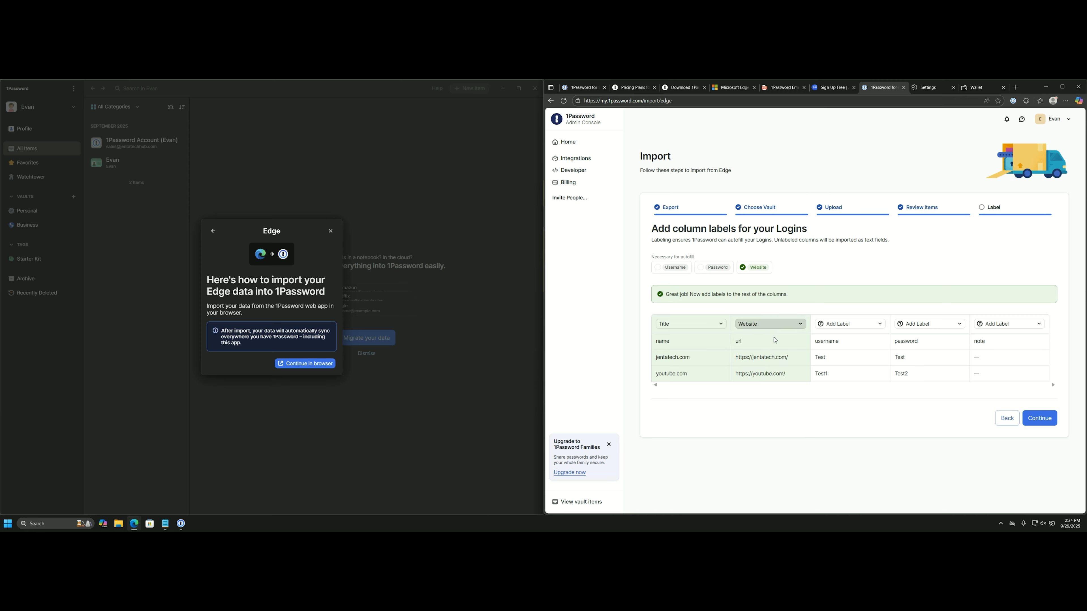
click(848, 327)
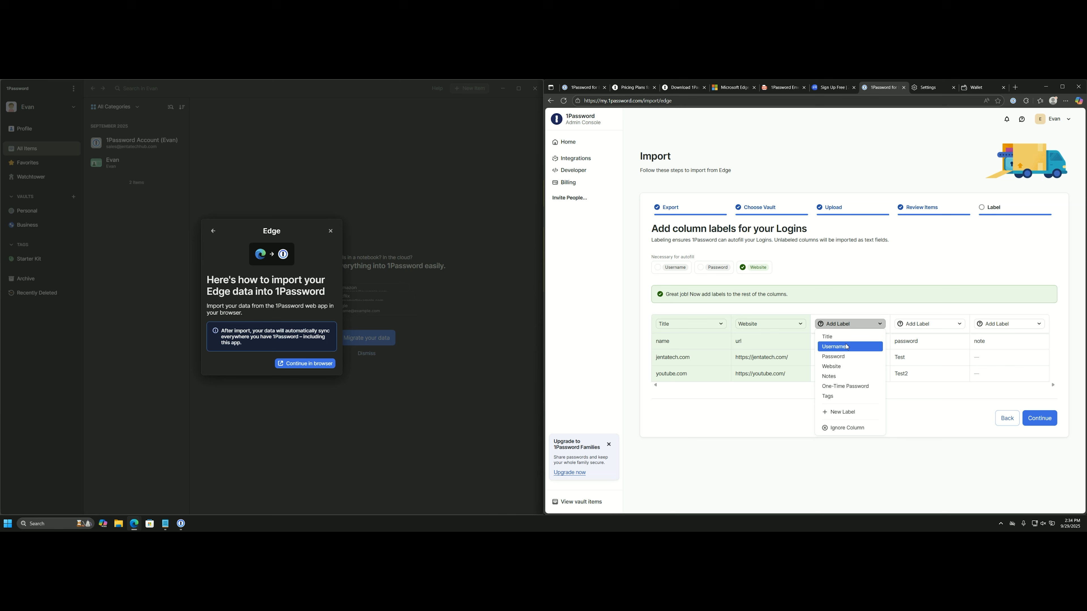
click(834, 347)
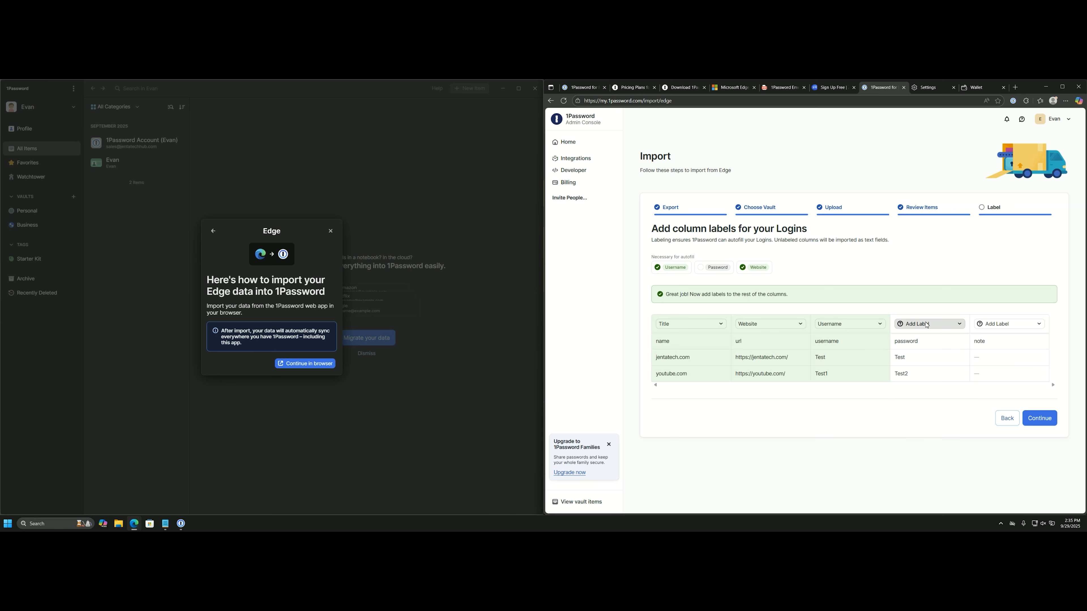
Label the password and note columns as Password and Notes, then finish the import.
click(916, 329)
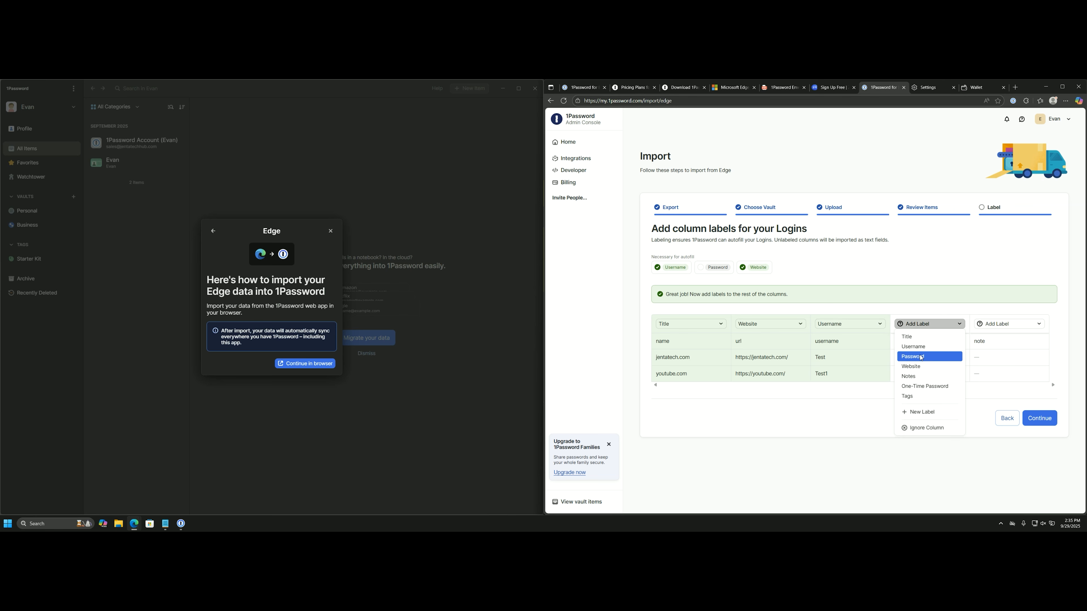
click(922, 357)
click(1003, 324)
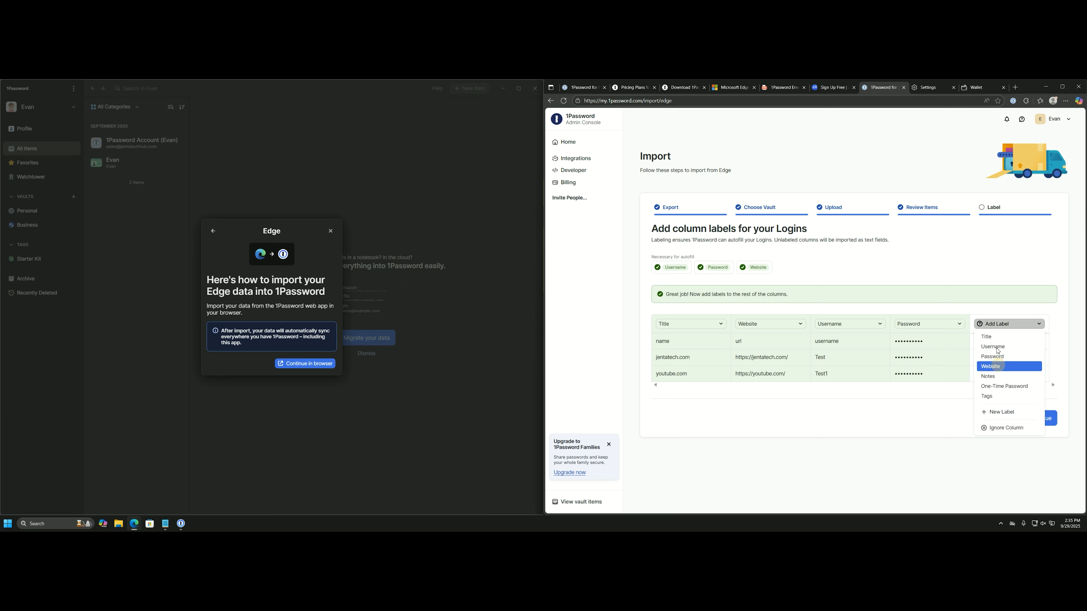
click(988, 376)
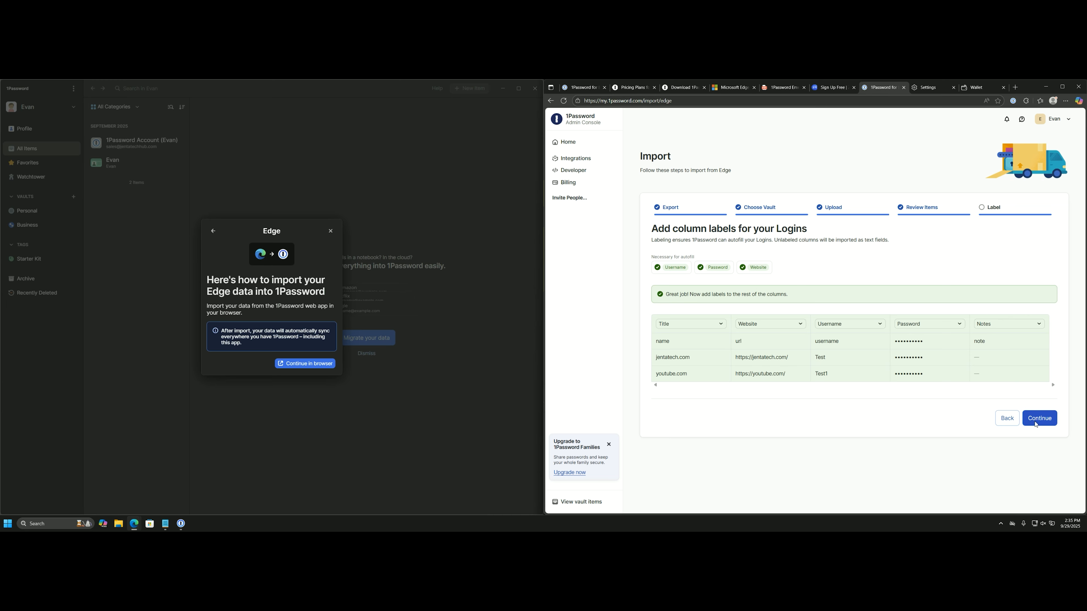
click(1007, 324)
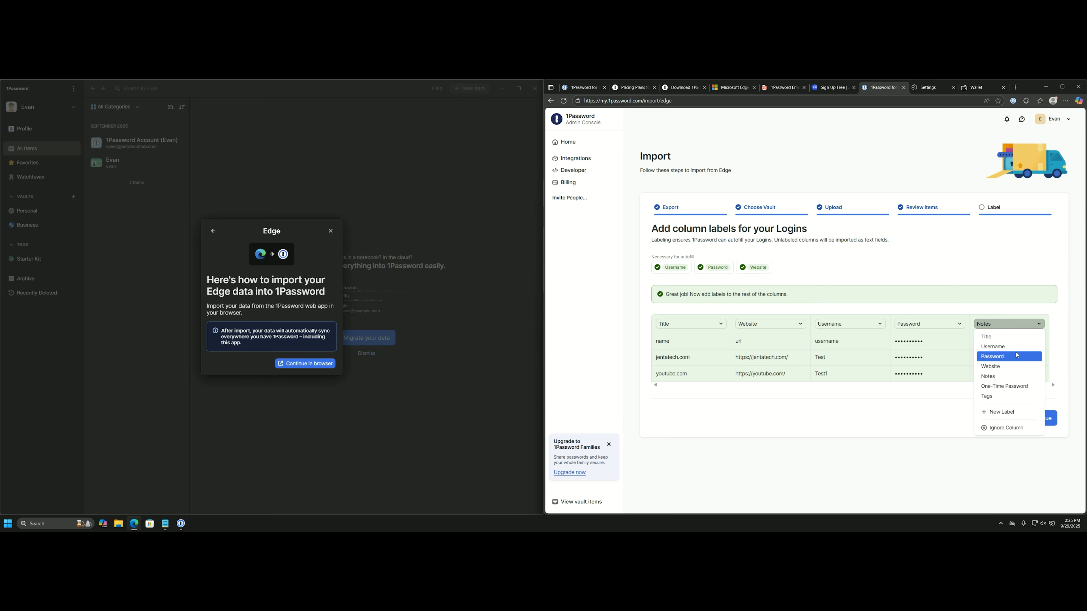
click(970, 313)
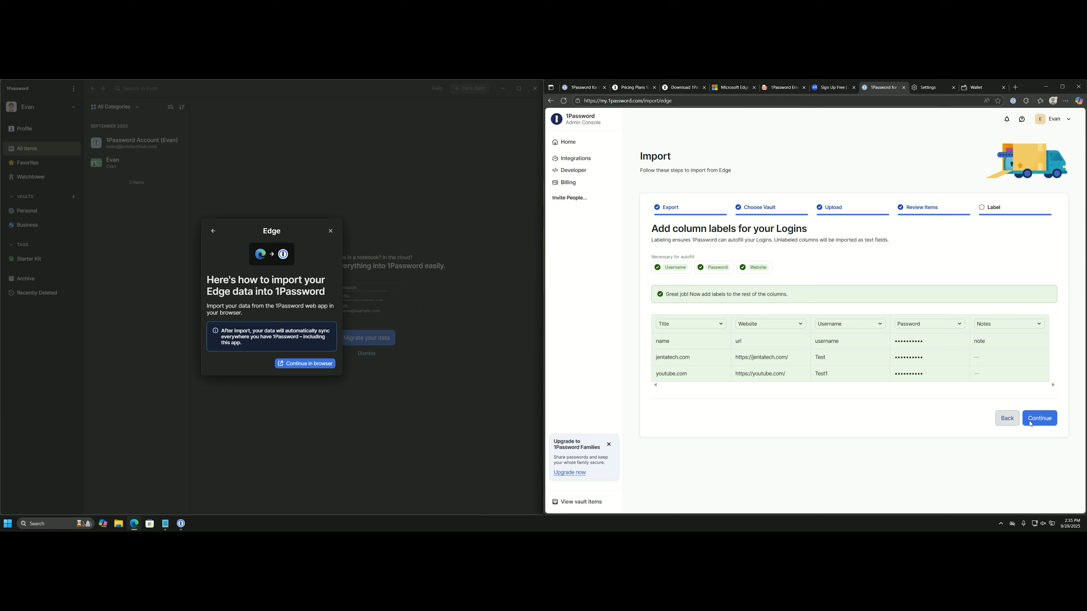
click(1040, 420)
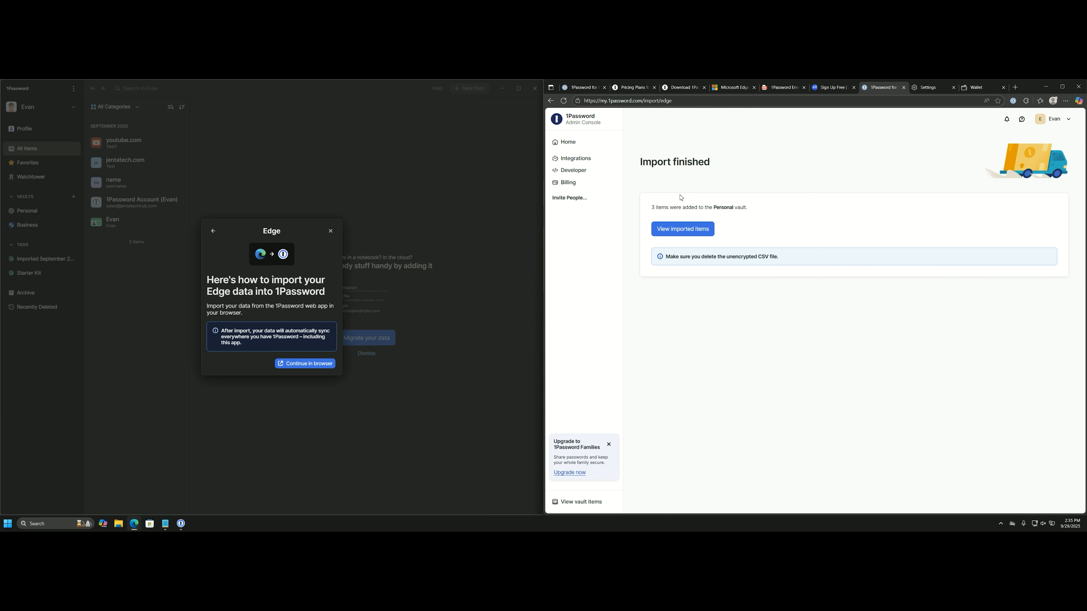
Close the Edge import guide and migrate-your-data prompt, then open the youtube.com login.
click(330, 230)
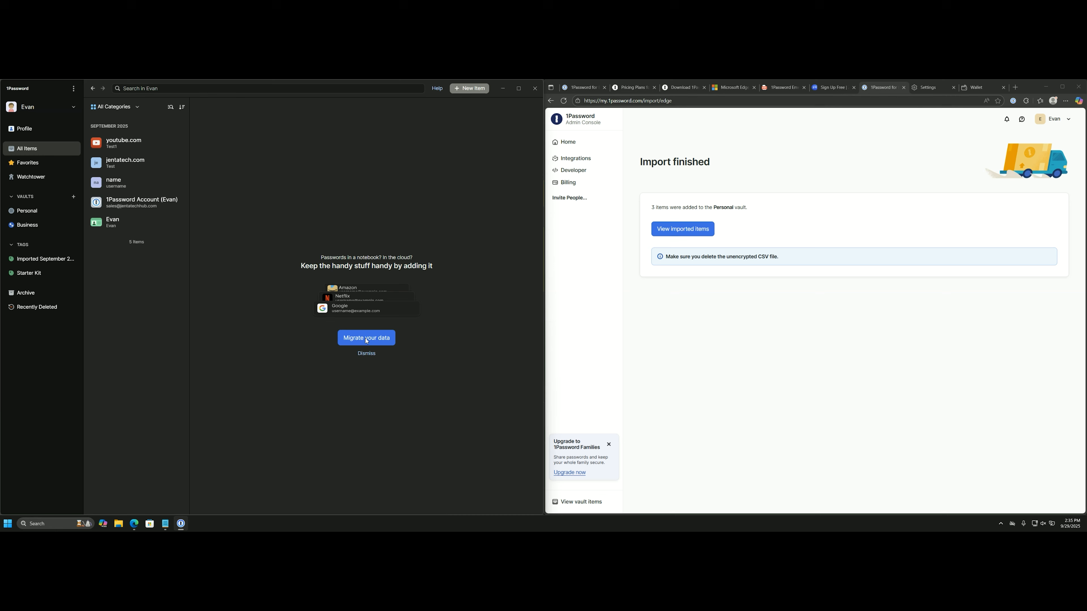
click(366, 353)
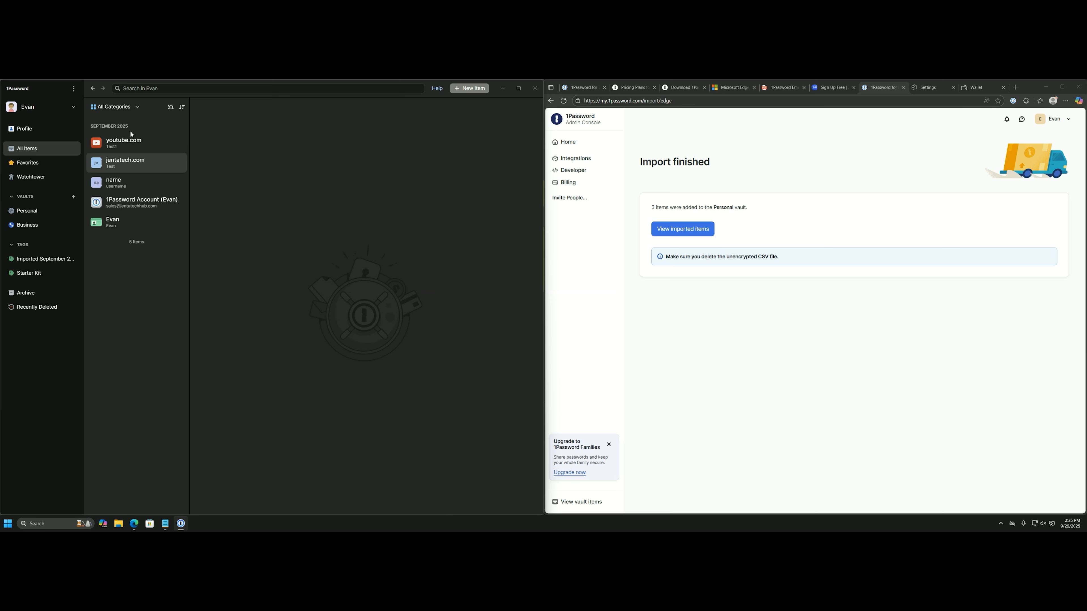
click(127, 148)
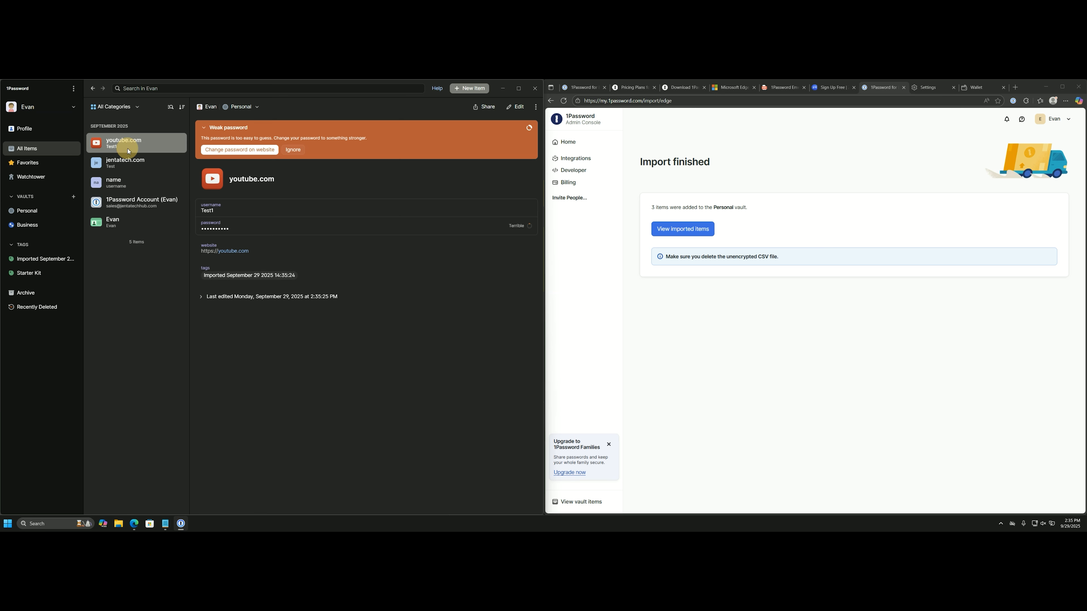
Switch between the jentatech.com and youtube.com logins, ending on youtube.com's details.
click(137, 165)
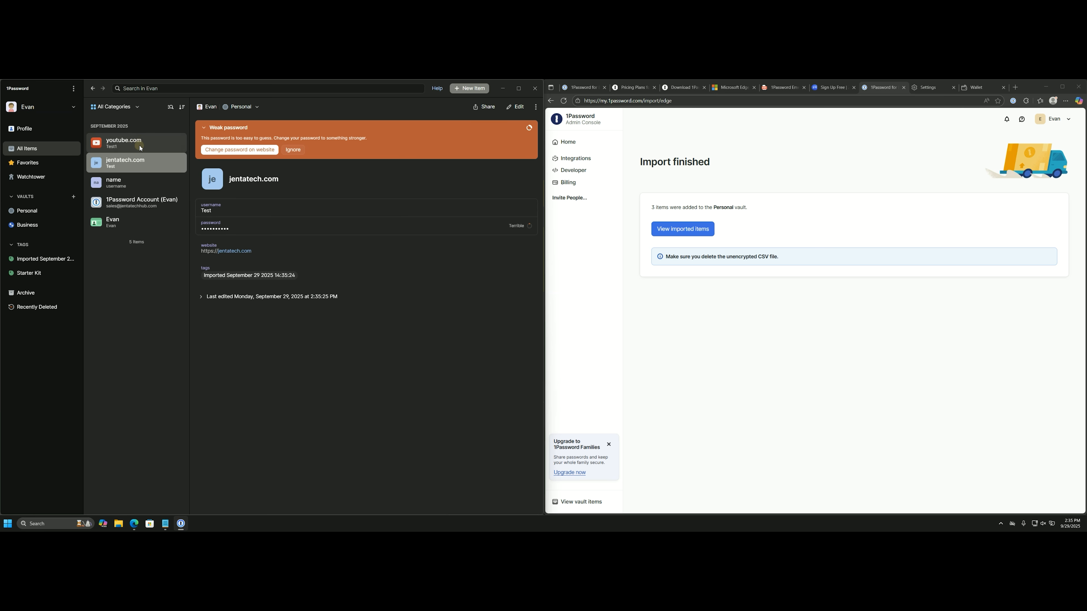
click(138, 146)
click(139, 163)
click(140, 146)
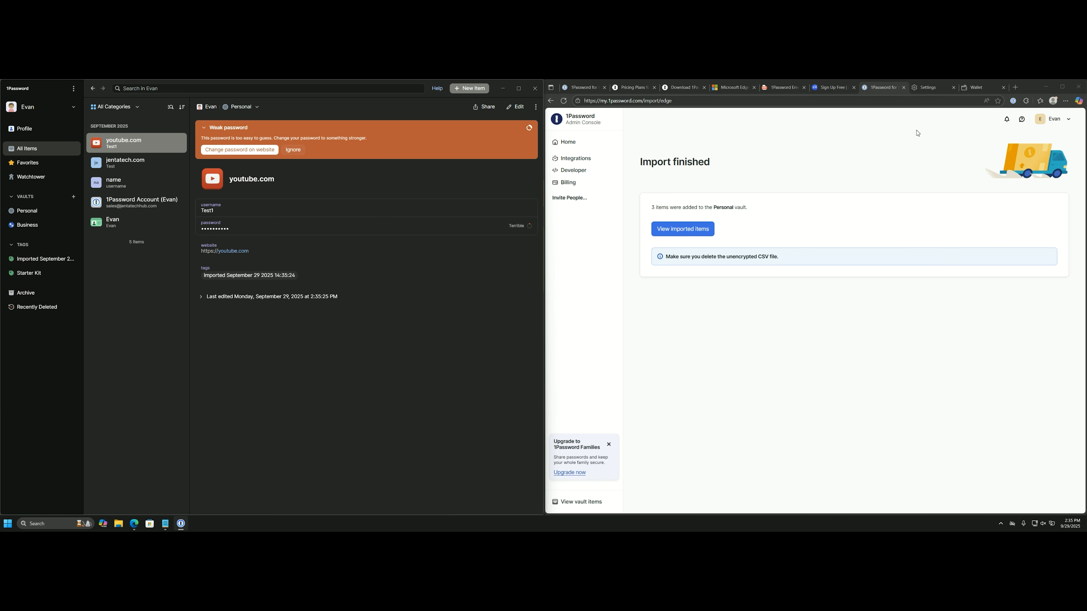
click(932, 93)
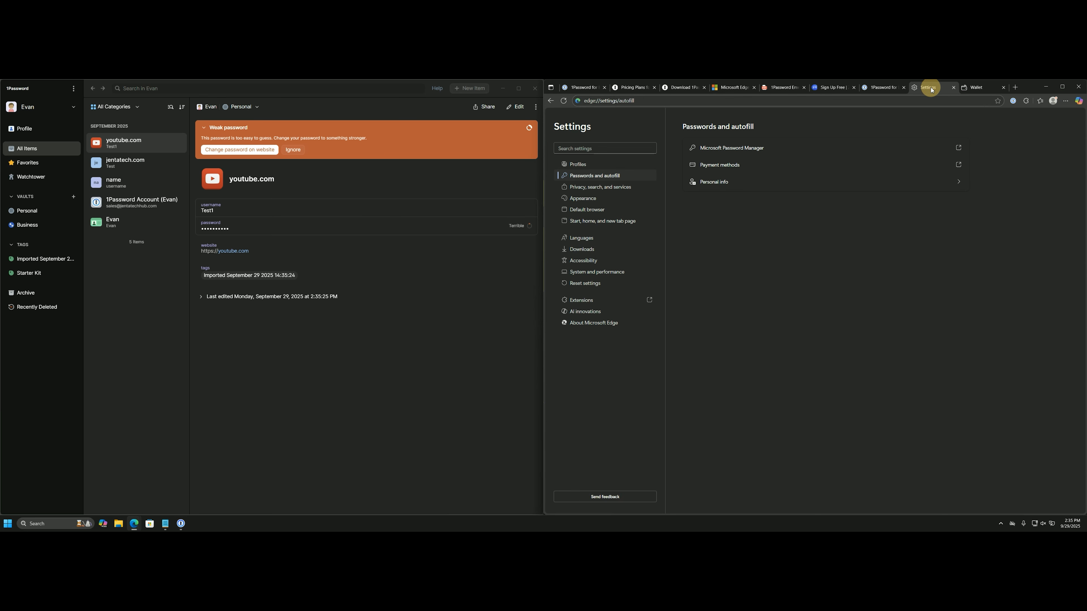
Switch off 'View and autofill passwords and passkeys' in Wallet Settings, then move the Emergency Kit tab left.
click(767, 148)
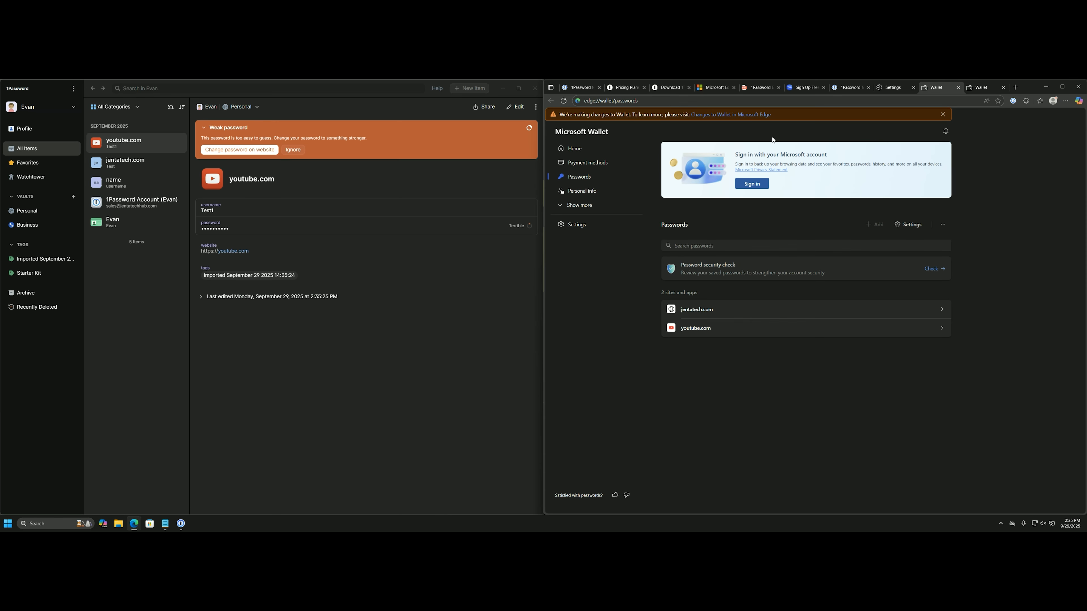
click(606, 220)
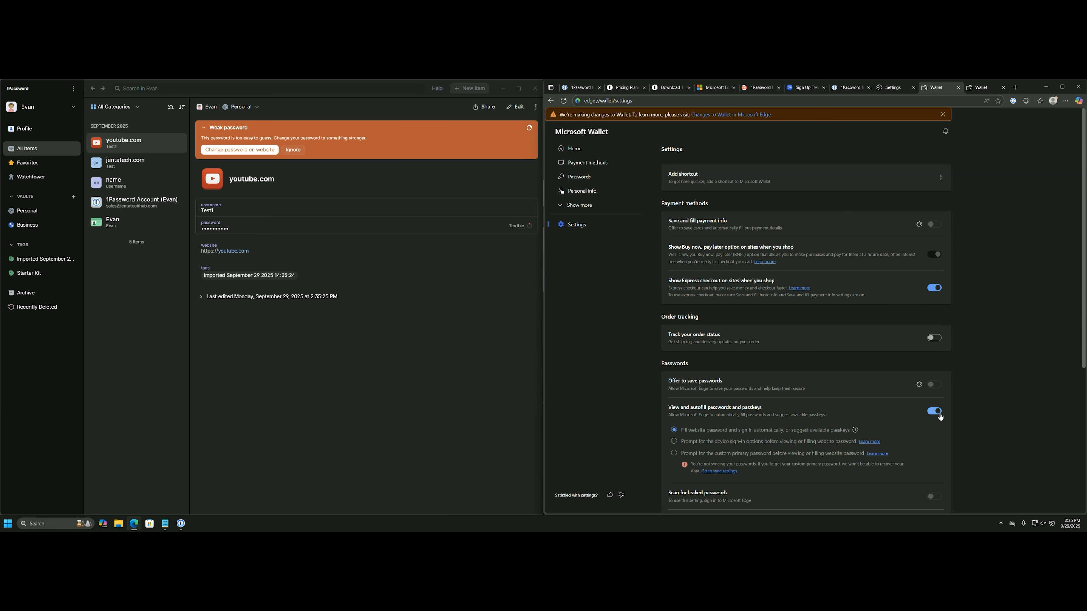
click(936, 414)
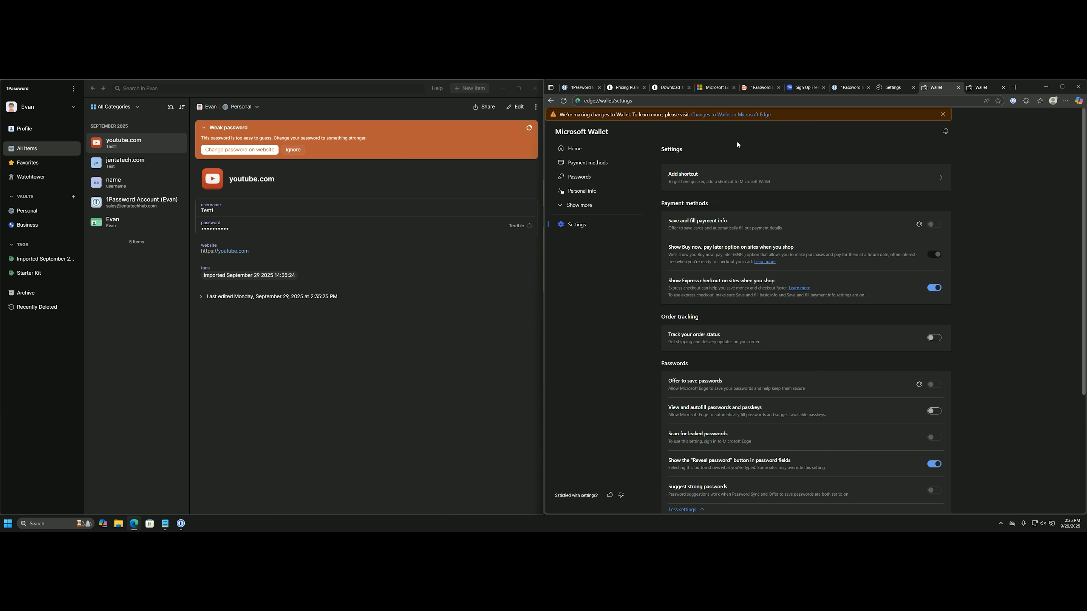
drag(760, 87, 617, 87)
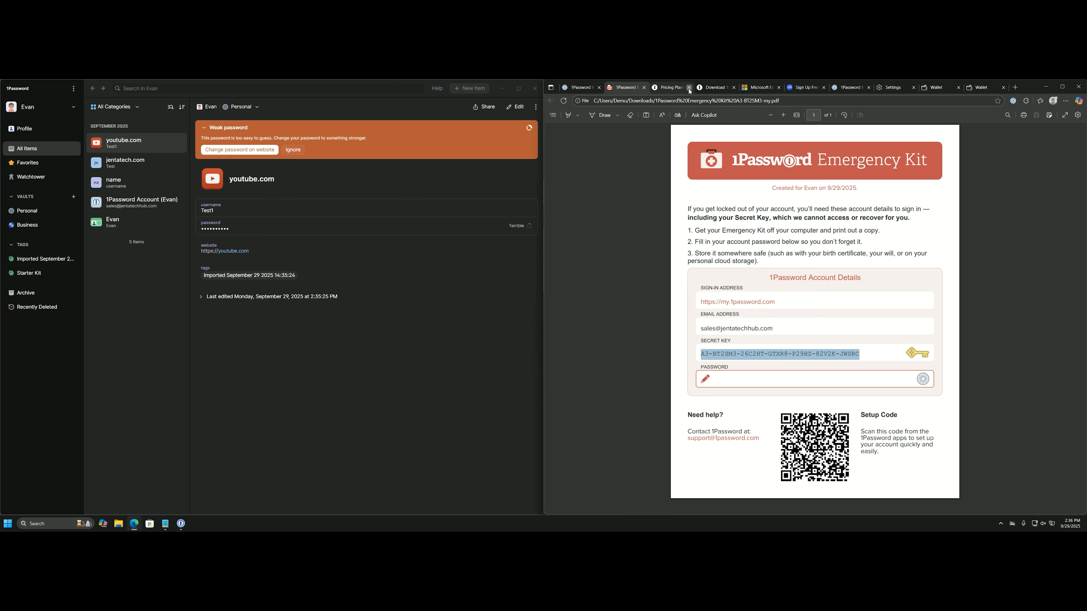
Close the Microsoft Edge, 1Password, Settings and two Wallet tabs, then show the admin console.
click(690, 88)
click(734, 88)
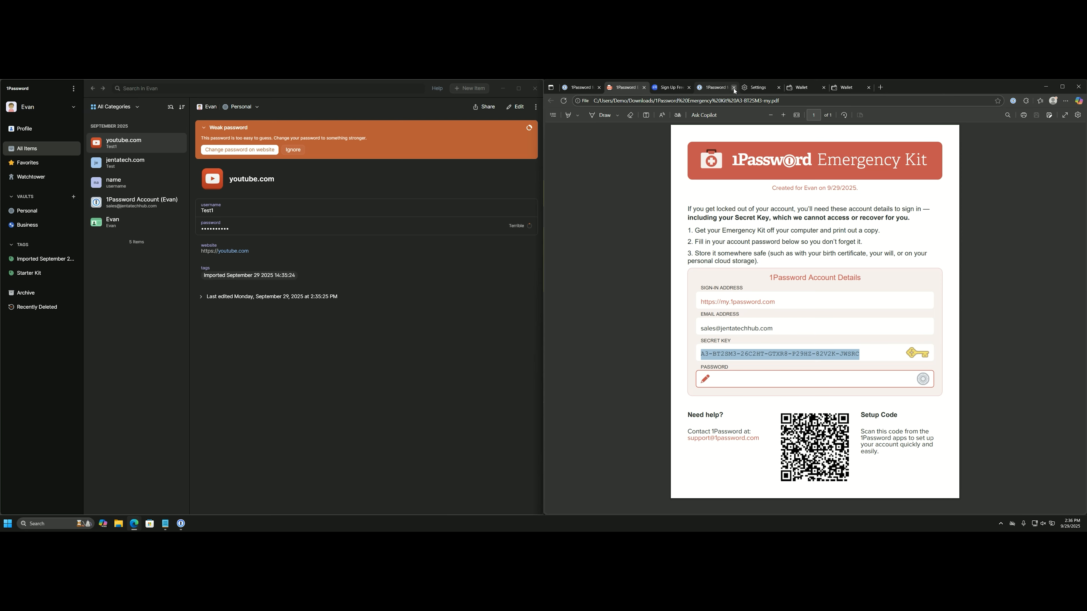
click(734, 88)
click(734, 89)
click(734, 88)
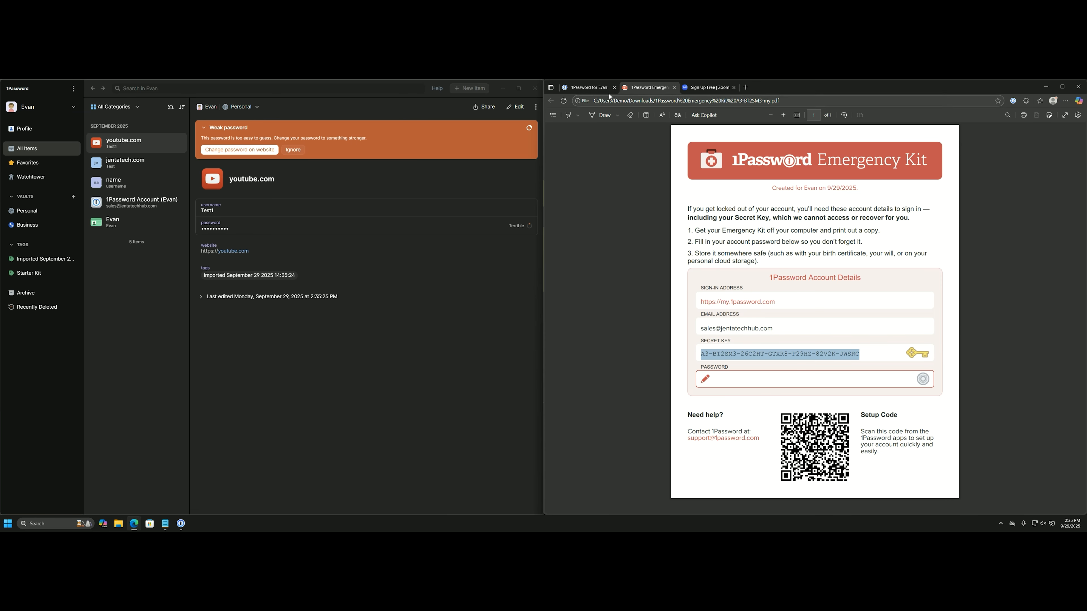
click(601, 90)
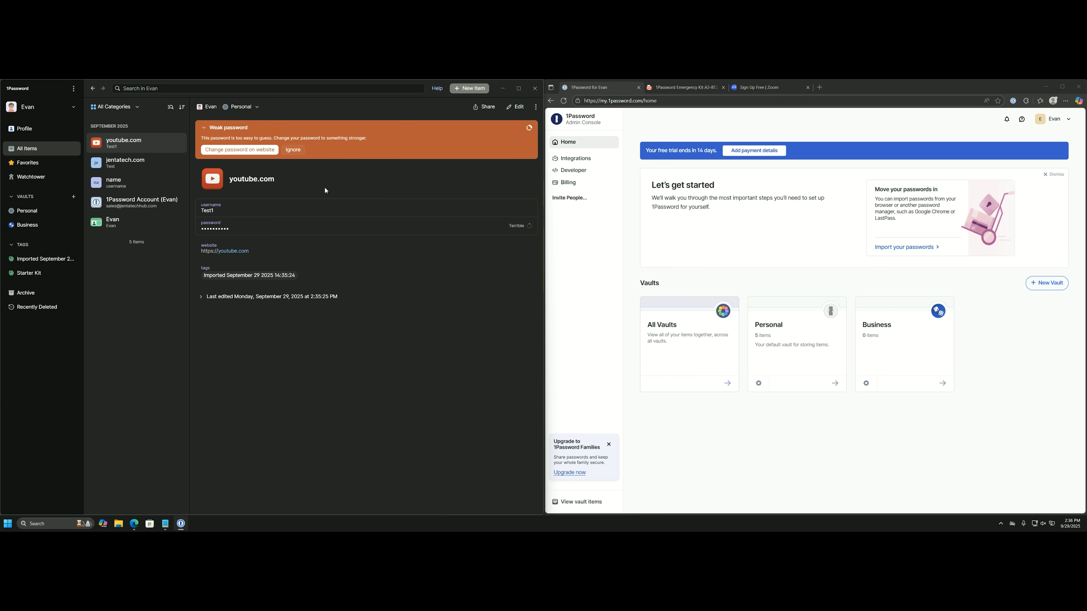
Check Watchtower, then reveal the youtube.com login's password from All Items.
click(57, 177)
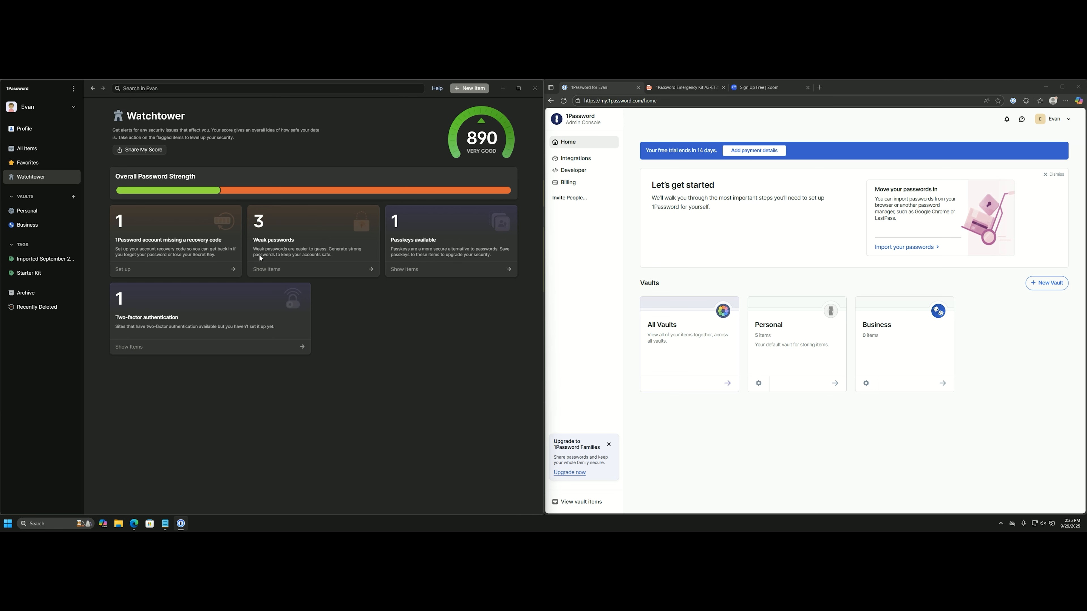
click(23, 149)
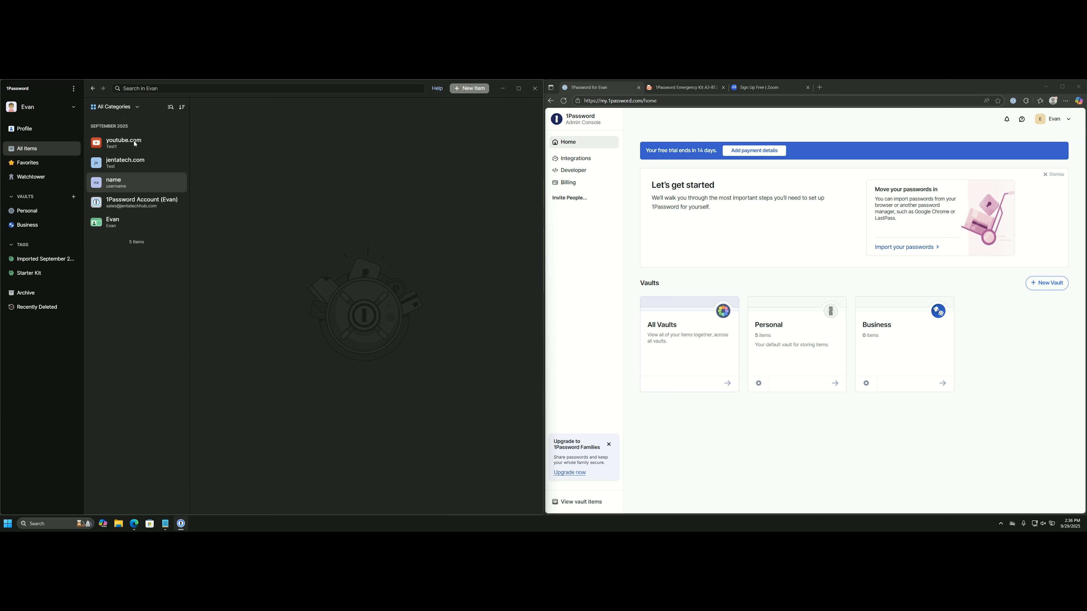
click(135, 145)
click(134, 165)
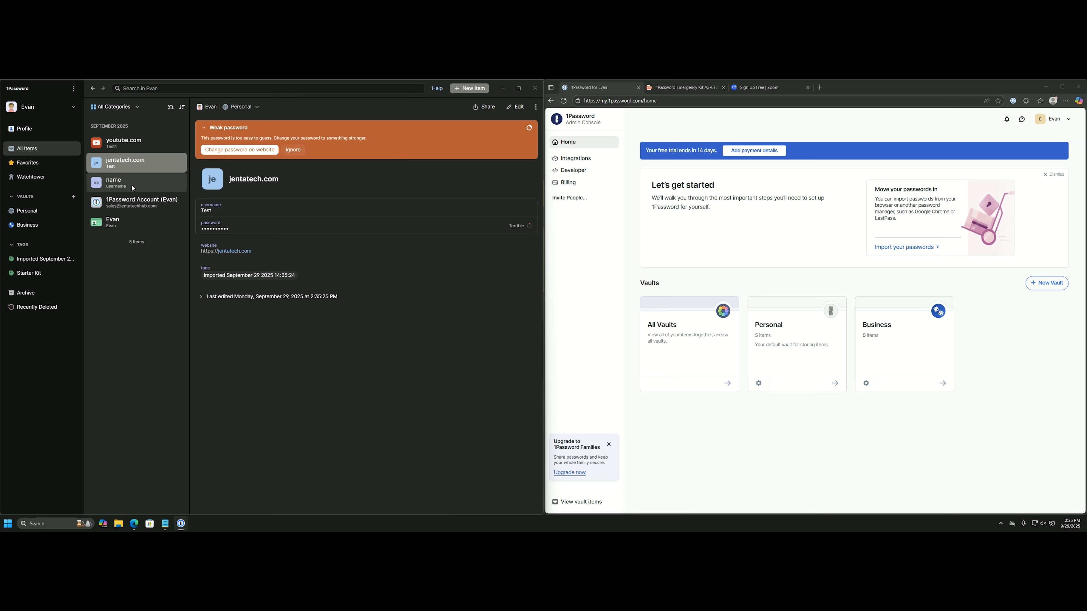
click(136, 144)
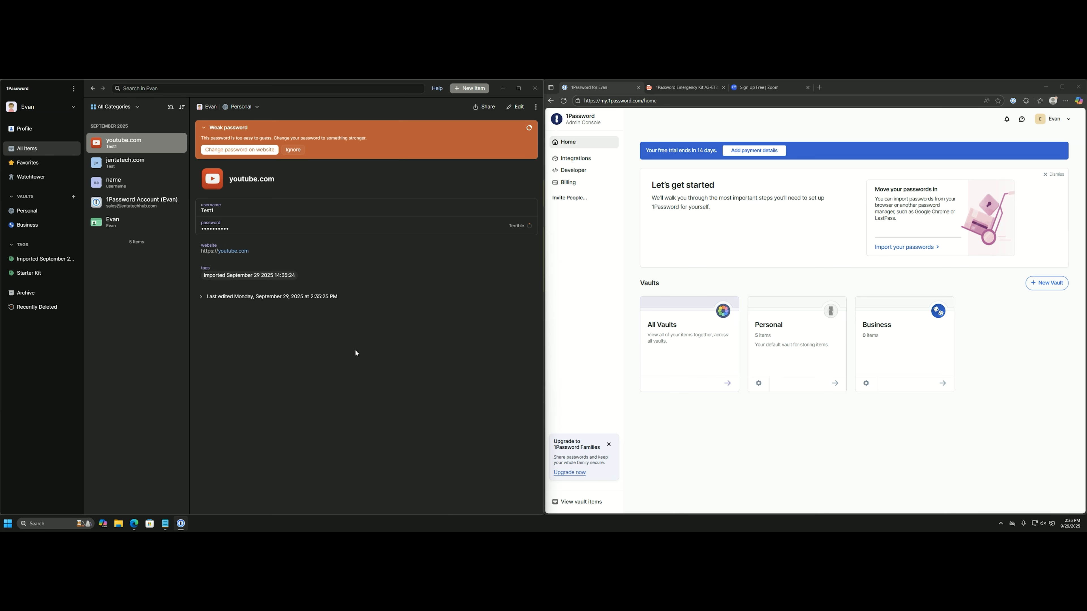
click(530, 226)
click(493, 243)
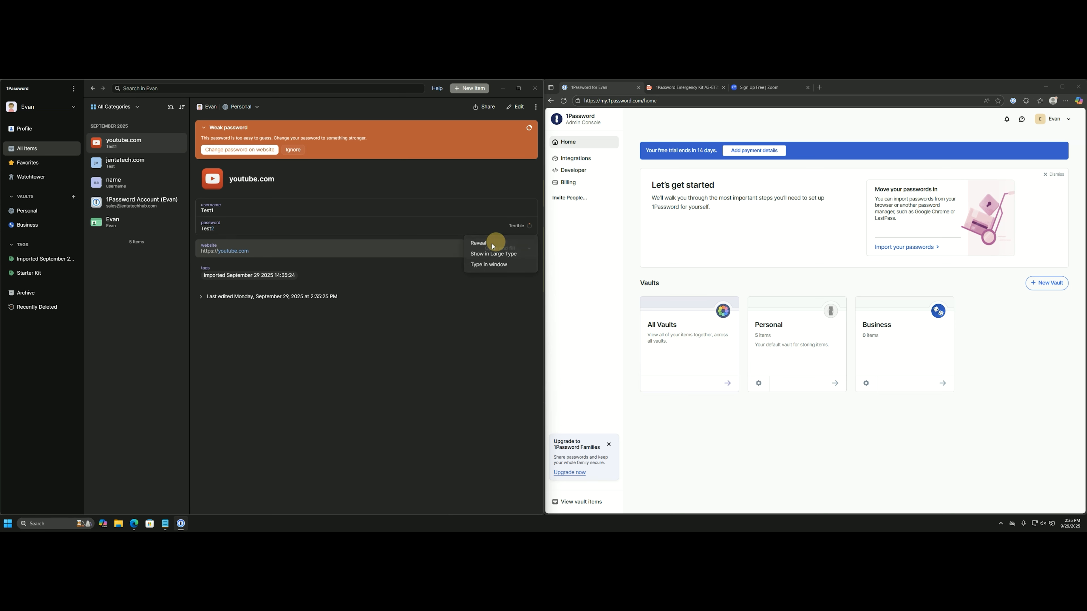
Reveal the jentatech.com login's password and begin adding a new item.
click(171, 163)
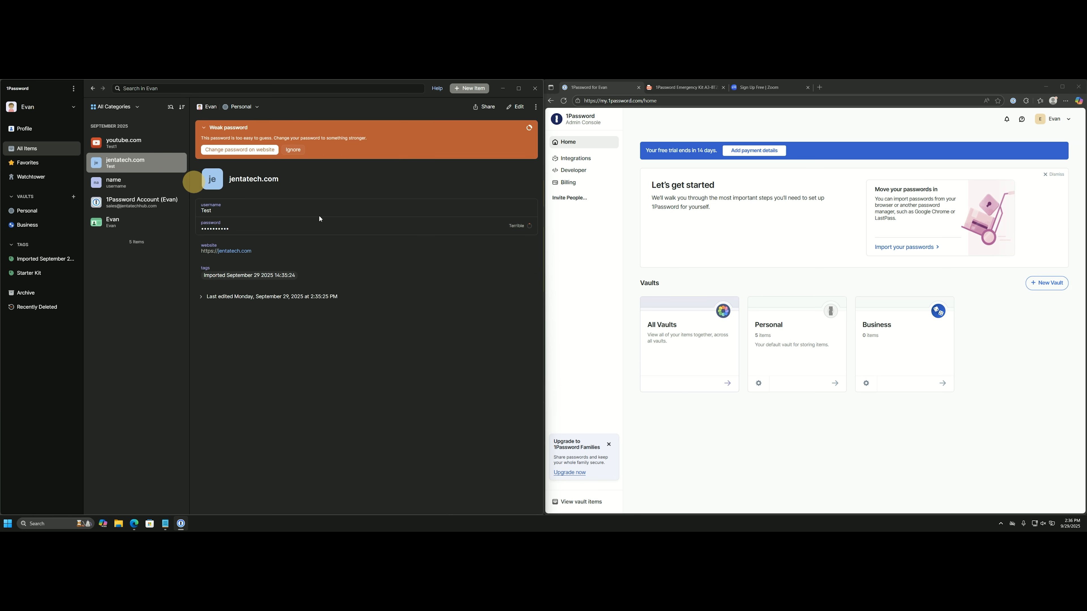
click(529, 226)
click(501, 243)
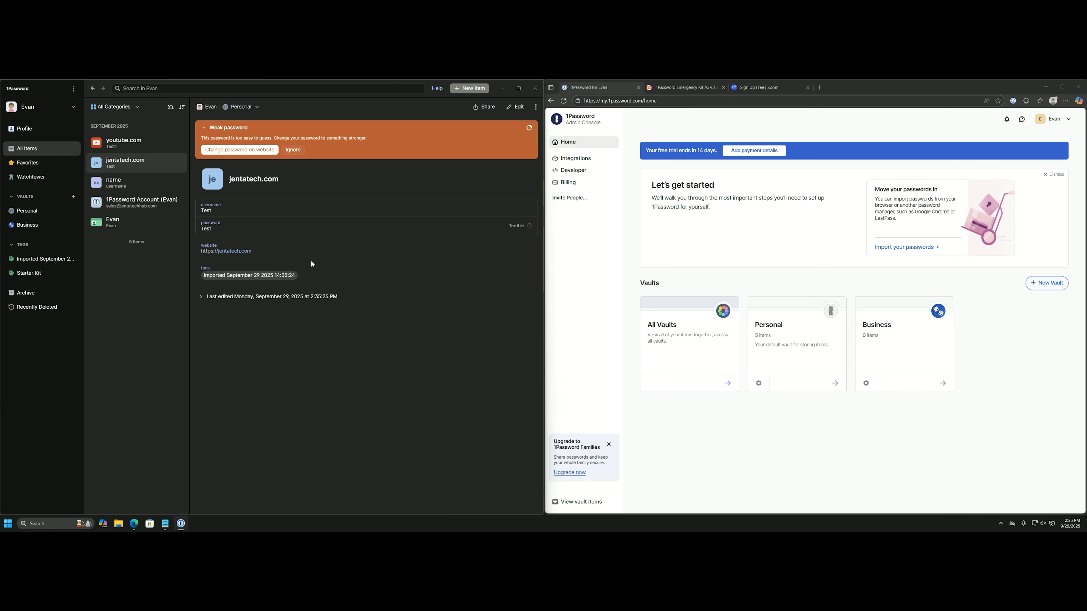
click(463, 90)
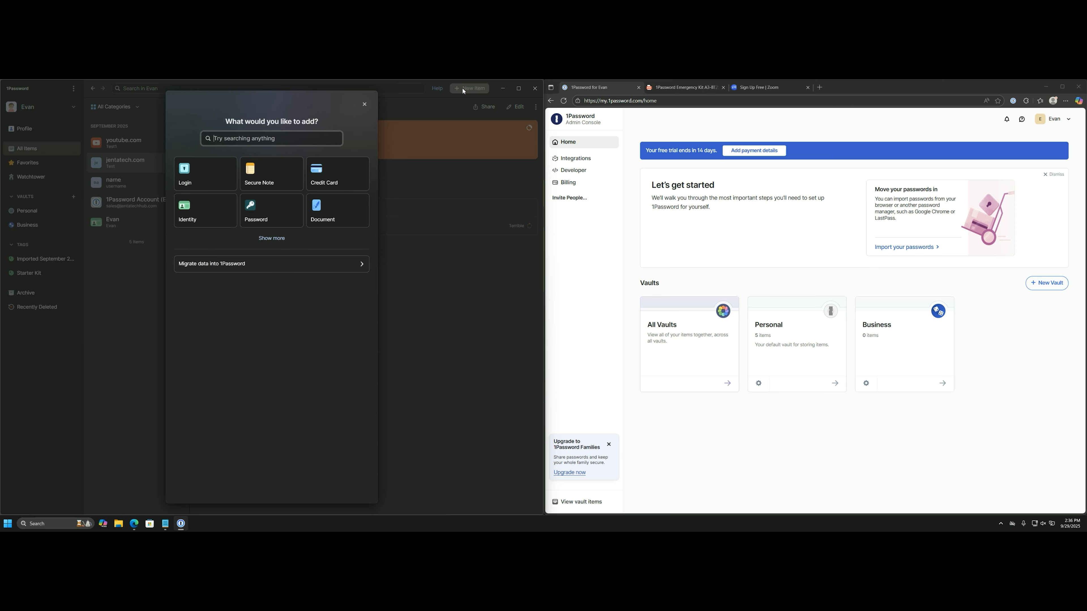
Expand the list of item types and pick Login for the new item.
click(282, 241)
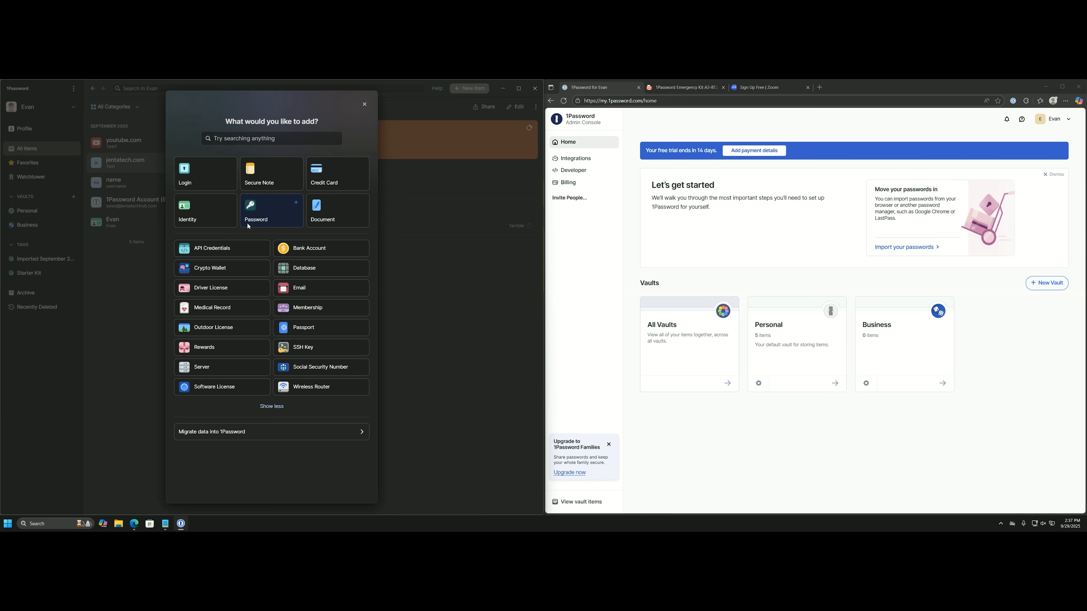
click(217, 172)
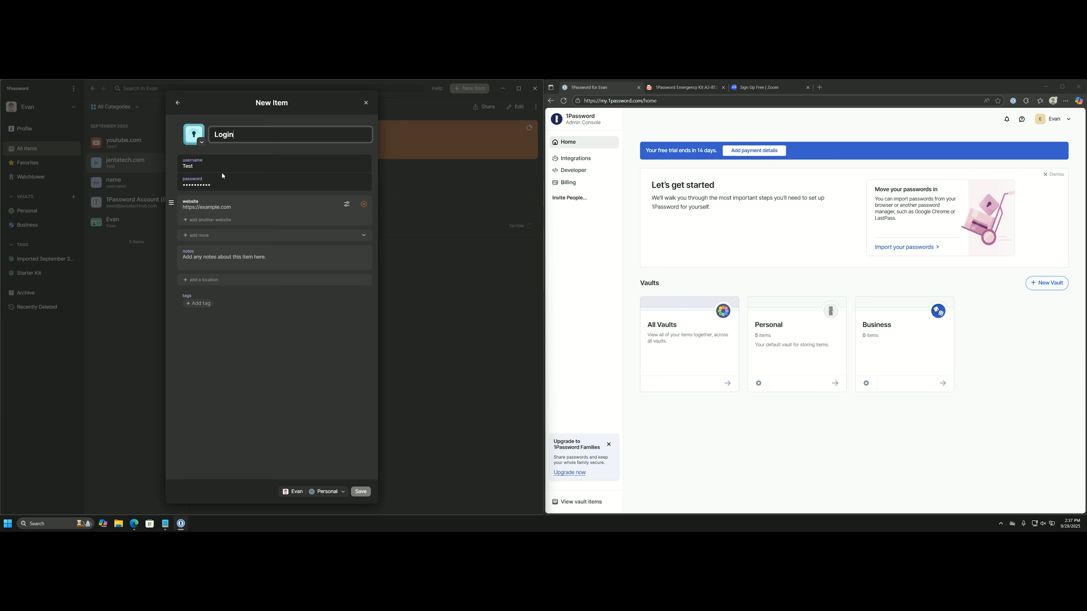
Title the login 'Company Website' and enter the account holder's name as the username.
double_click(243, 138)
text(Company Websit)
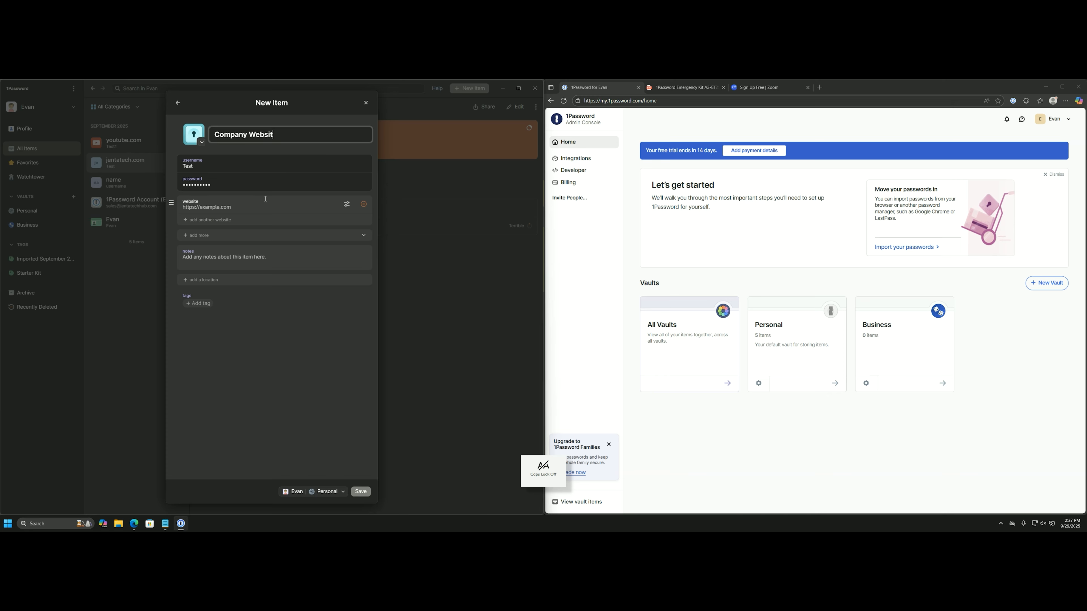
text(e)
click(226, 214)
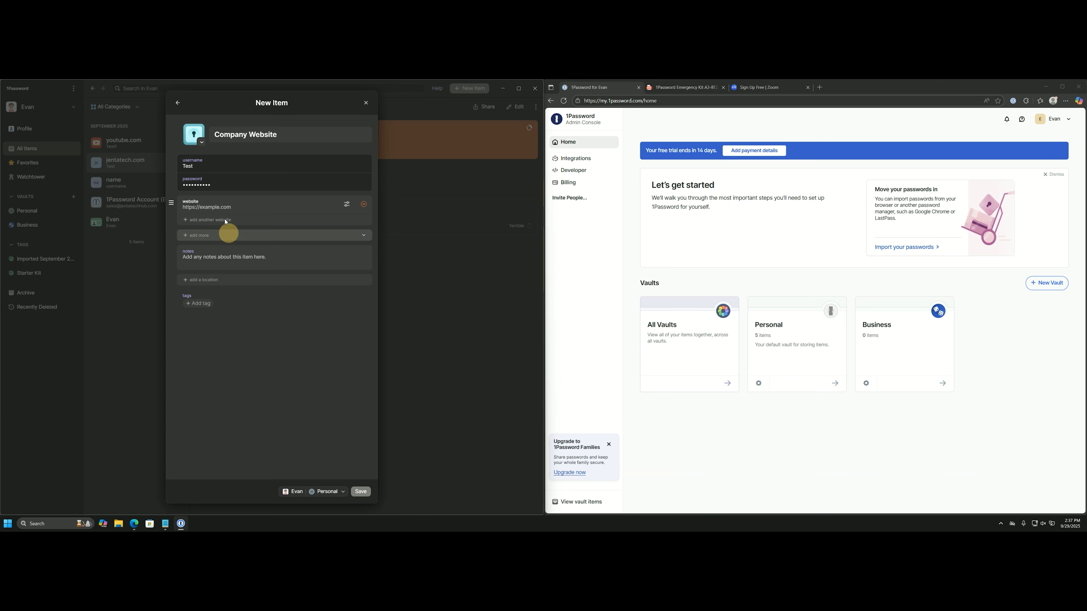
click(212, 167)
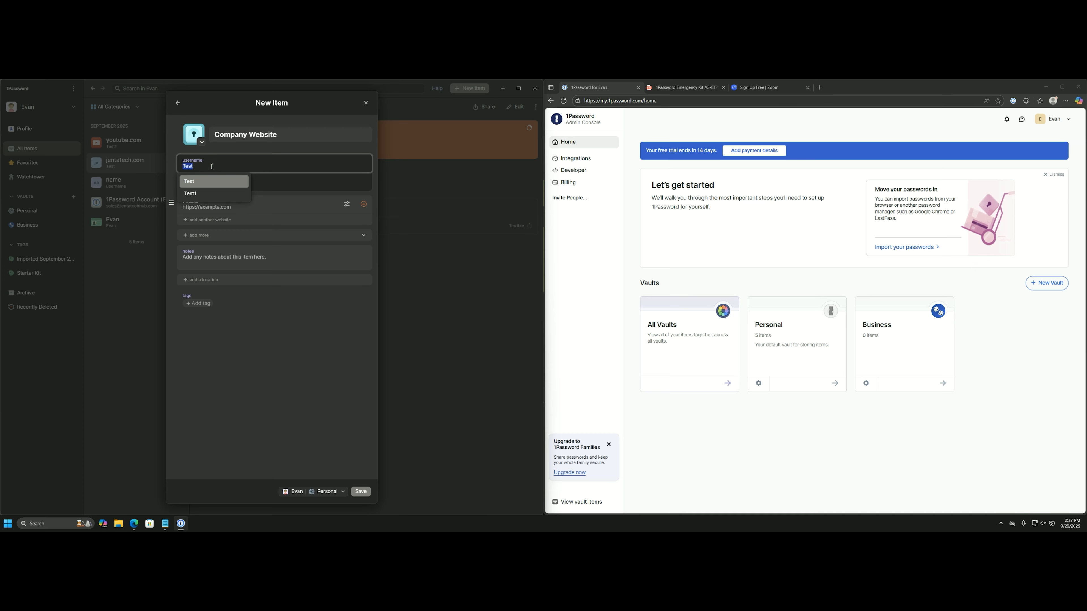
text(Evan L)
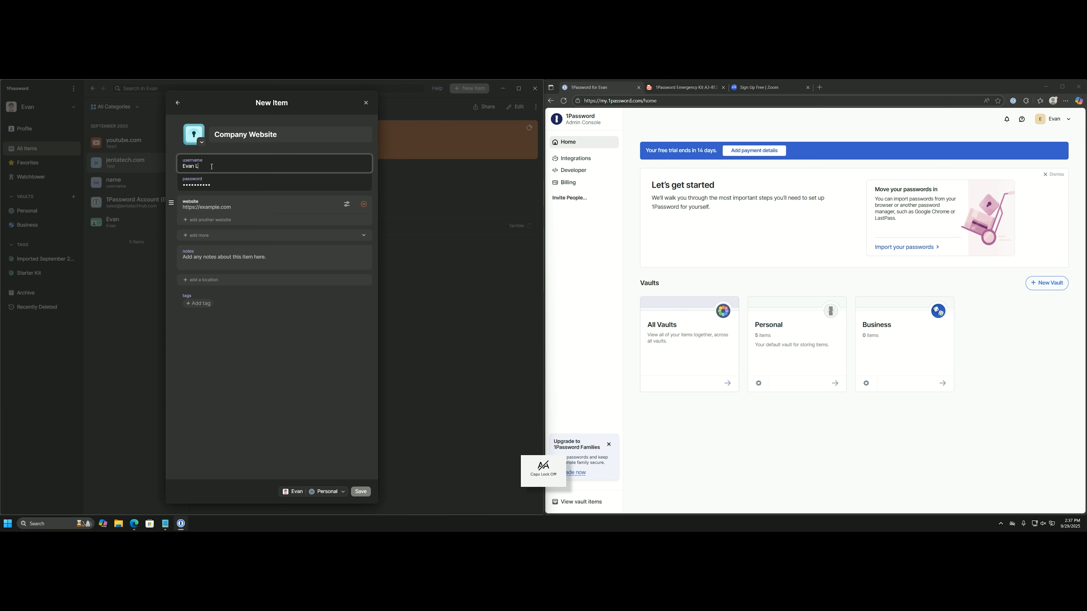
click(226, 185)
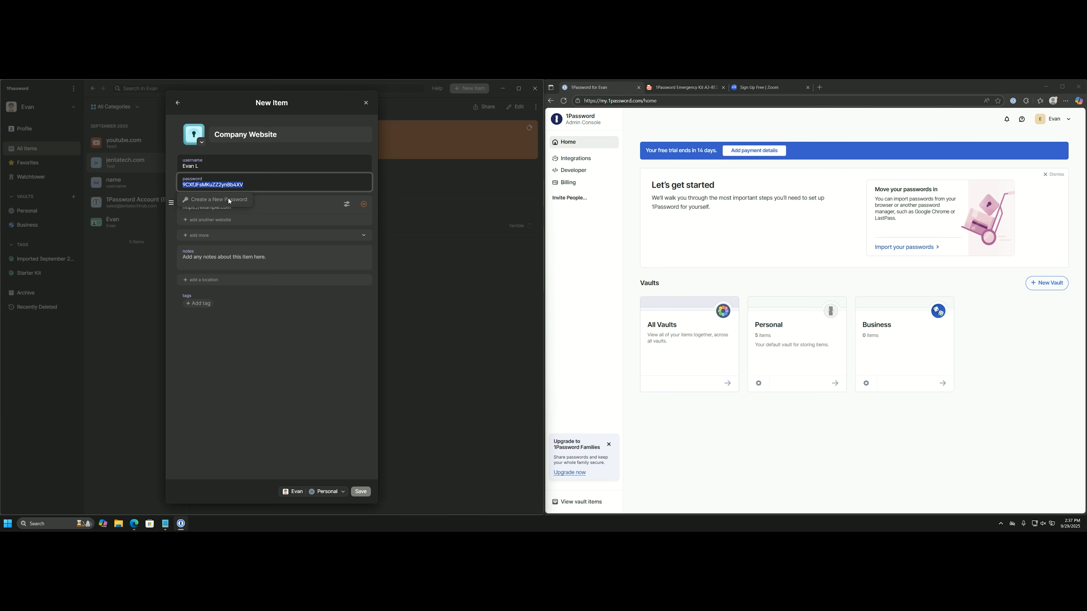
Generate a new 32-character password that includes symbols.
click(230, 201)
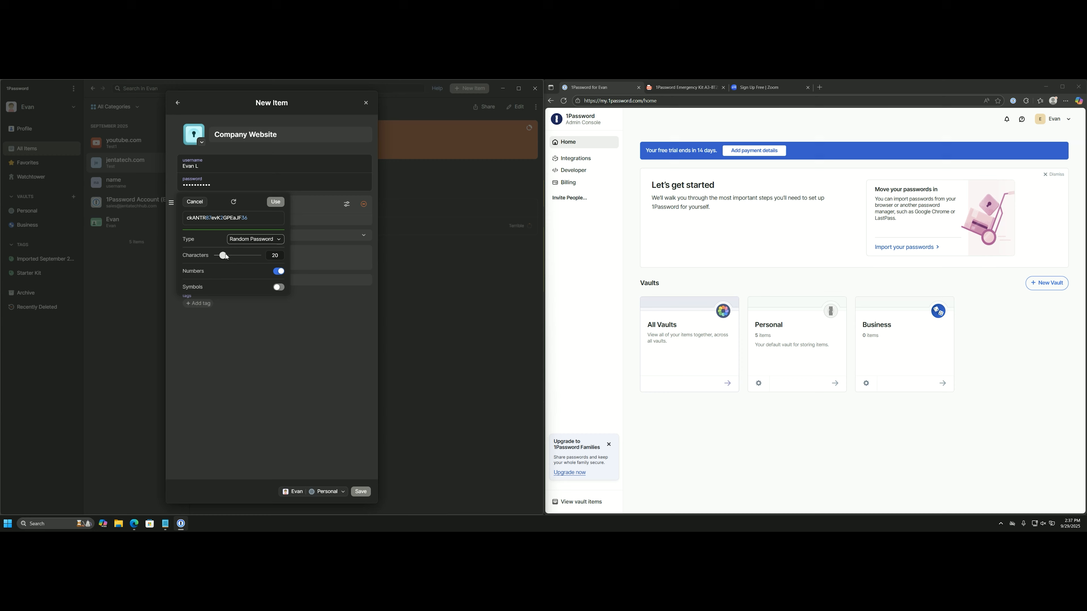
drag(226, 257, 228, 256)
click(279, 287)
Switch the generator to a capitalized 6-word memorable password and fill it into the login.
click(253, 239)
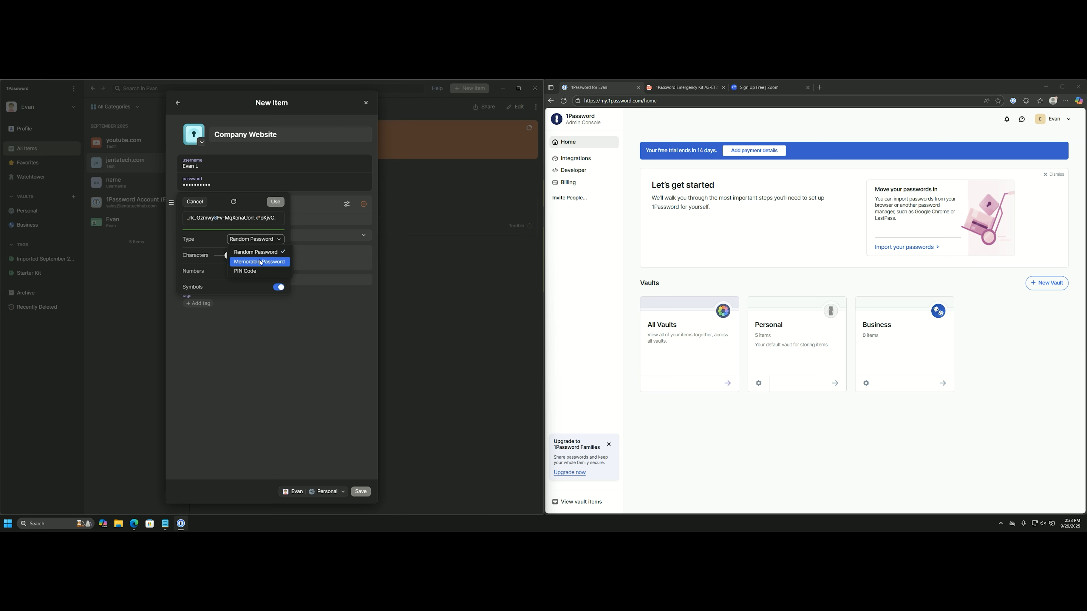
click(255, 264)
click(251, 244)
click(253, 270)
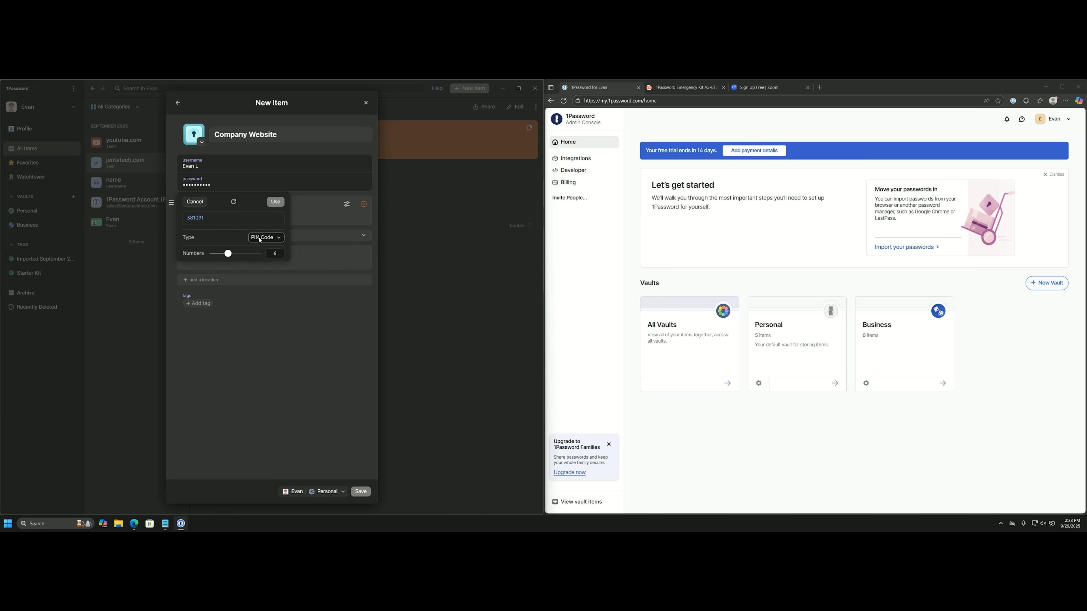
click(260, 239)
click(262, 259)
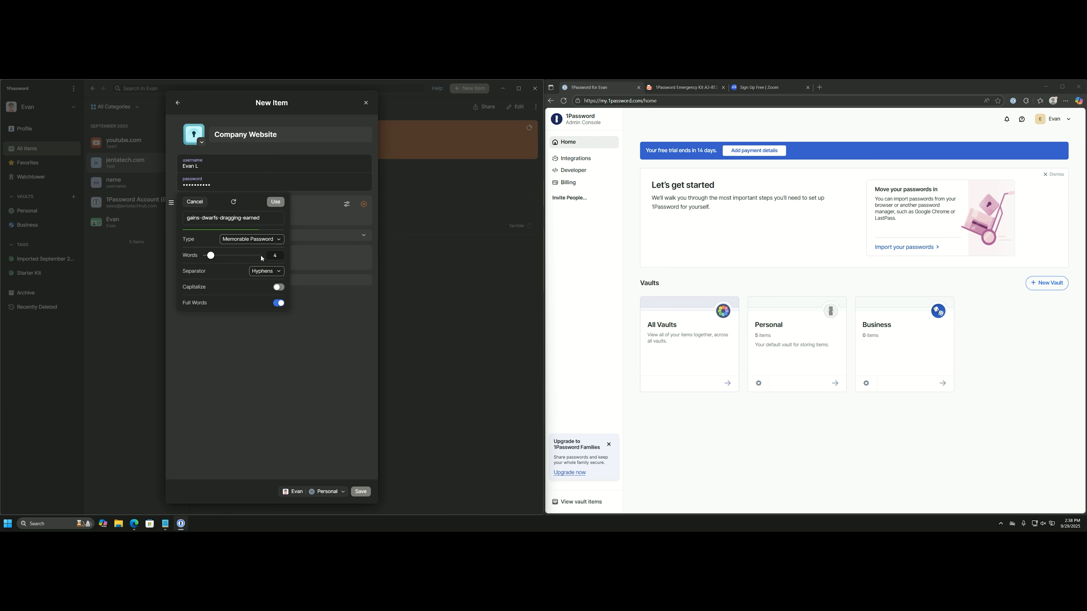
drag(211, 256, 221, 256)
click(278, 287)
click(275, 207)
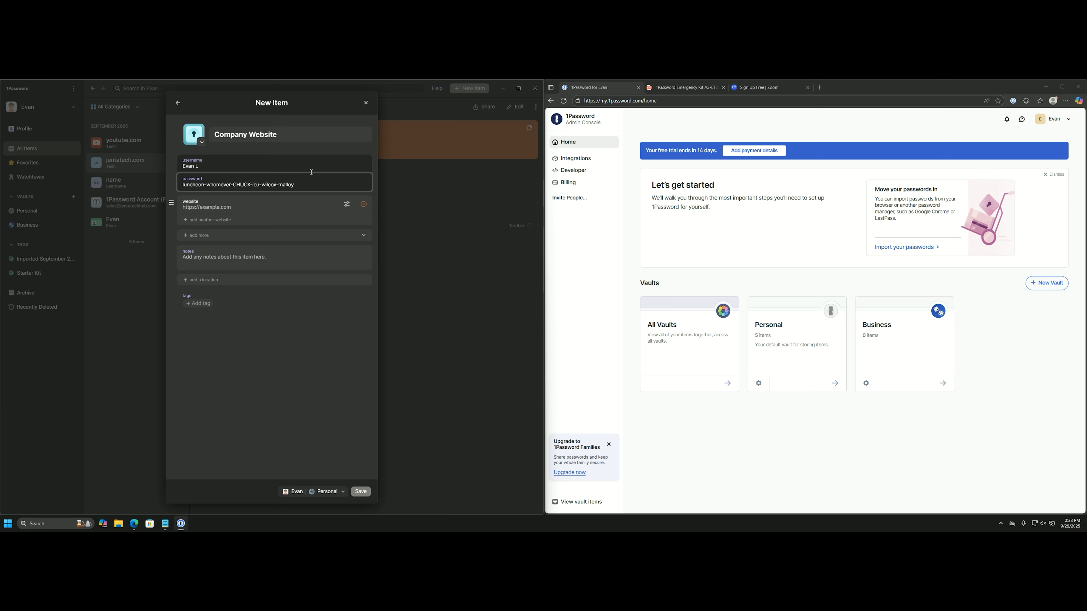
Type 45, then reselect the whole password and dismiss the reopened generator.
text(45)
triple_click(263, 184)
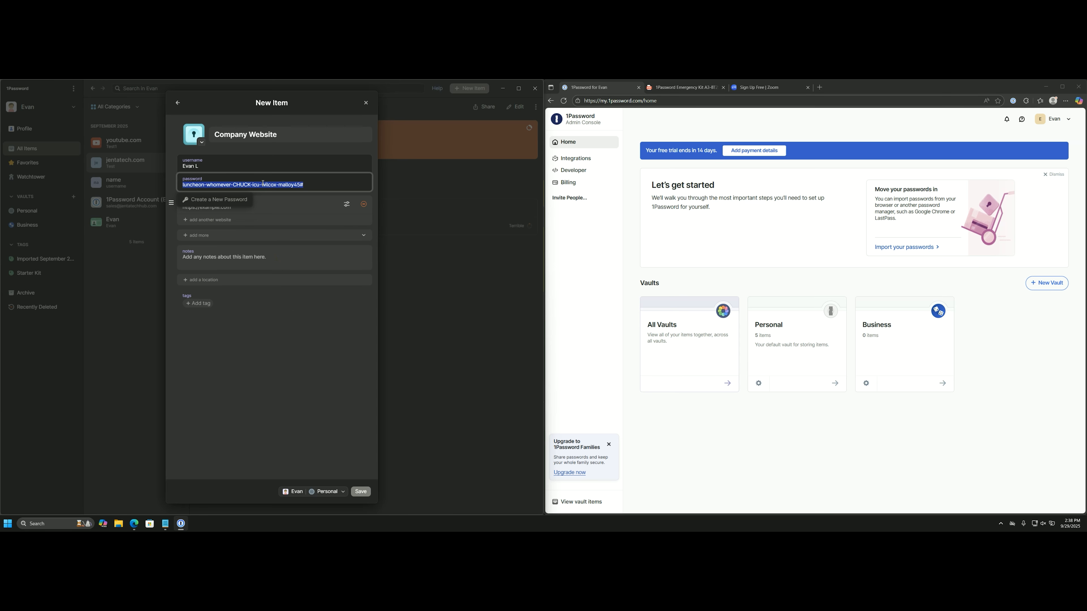
click(245, 199)
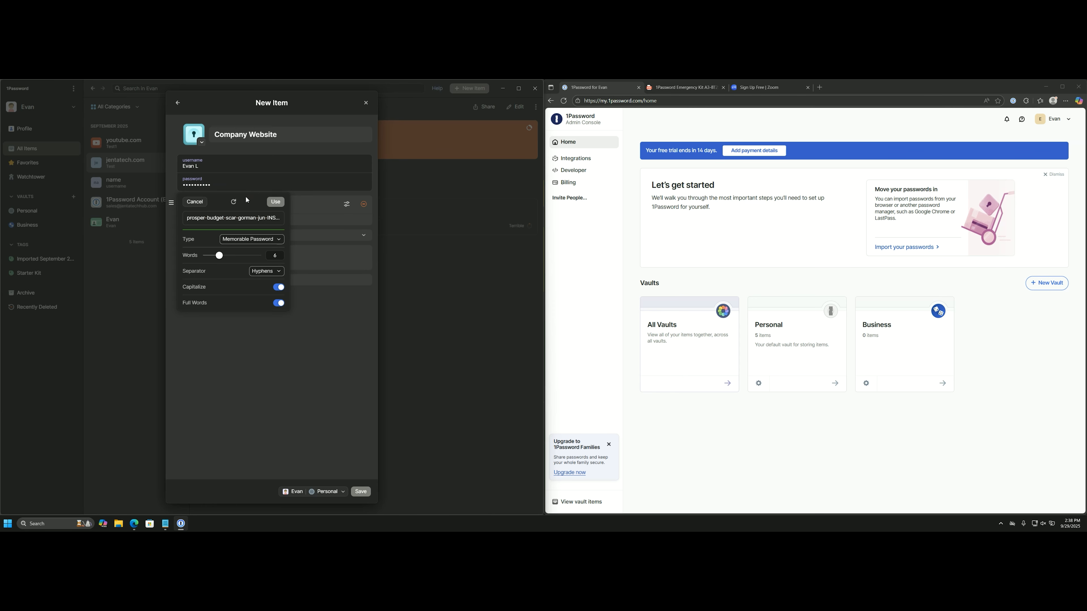
click(287, 356)
click(294, 185)
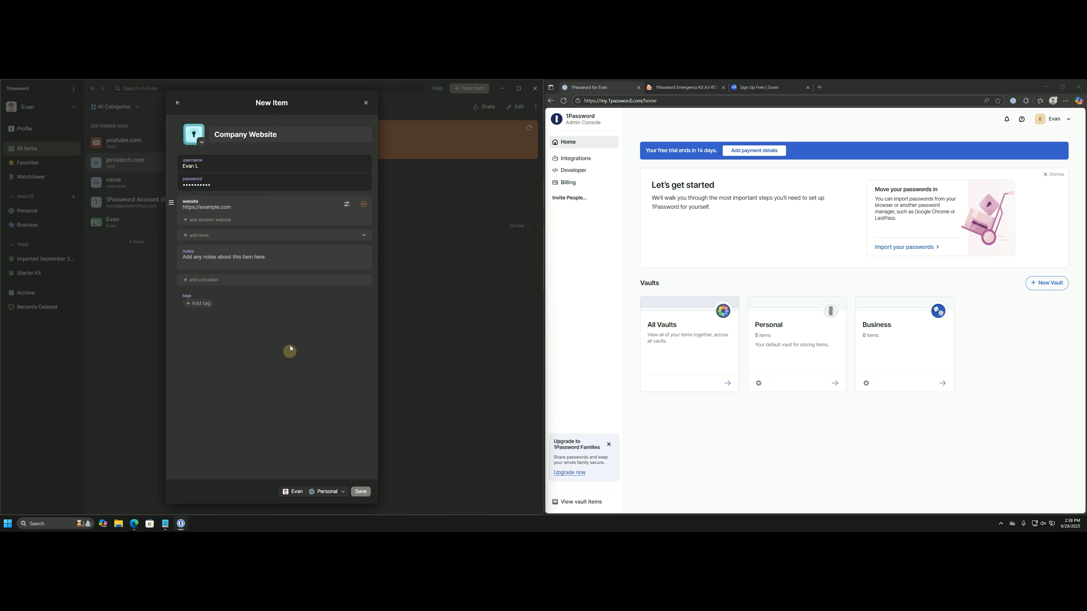
click(261, 185)
Enter google.com as the website and save the Company Website login.
click(283, 348)
click(238, 208)
text(google.com)
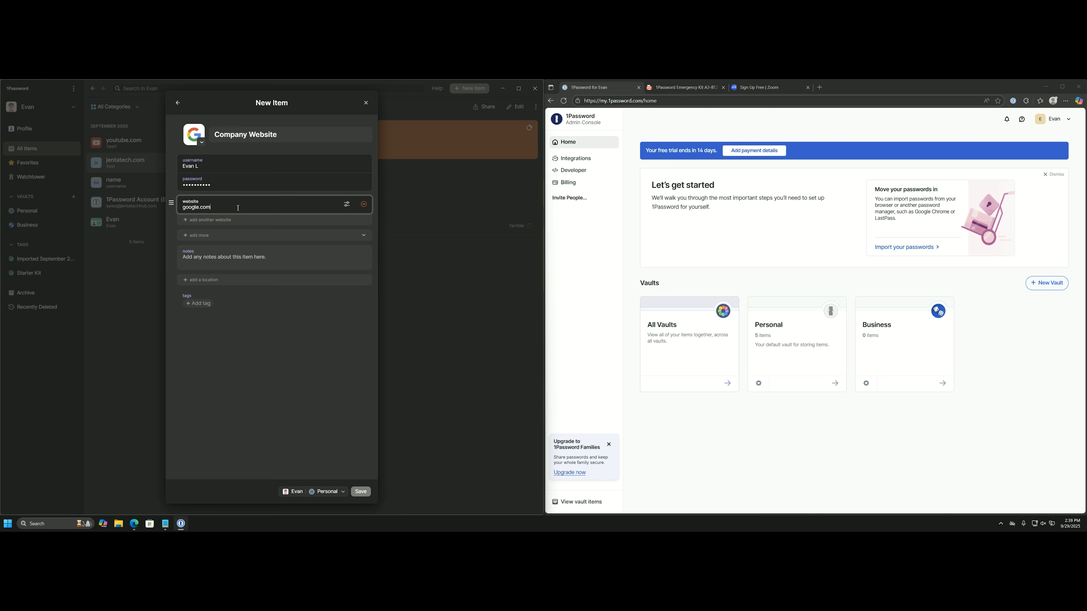
click(360, 491)
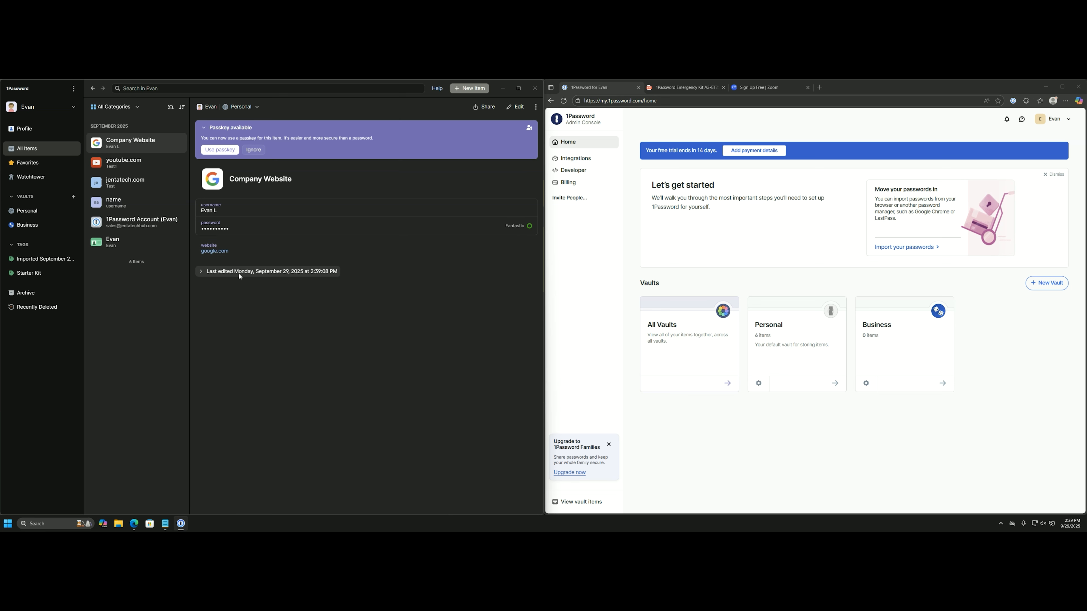
Edit Company Website, add a Security Questions section, then remove it.
click(517, 107)
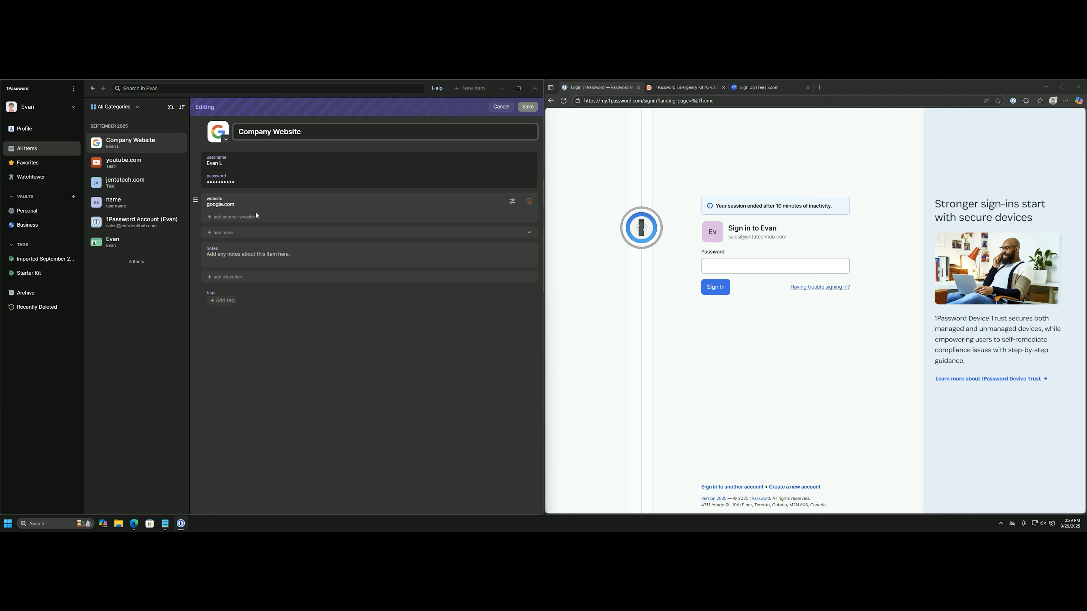
click(228, 233)
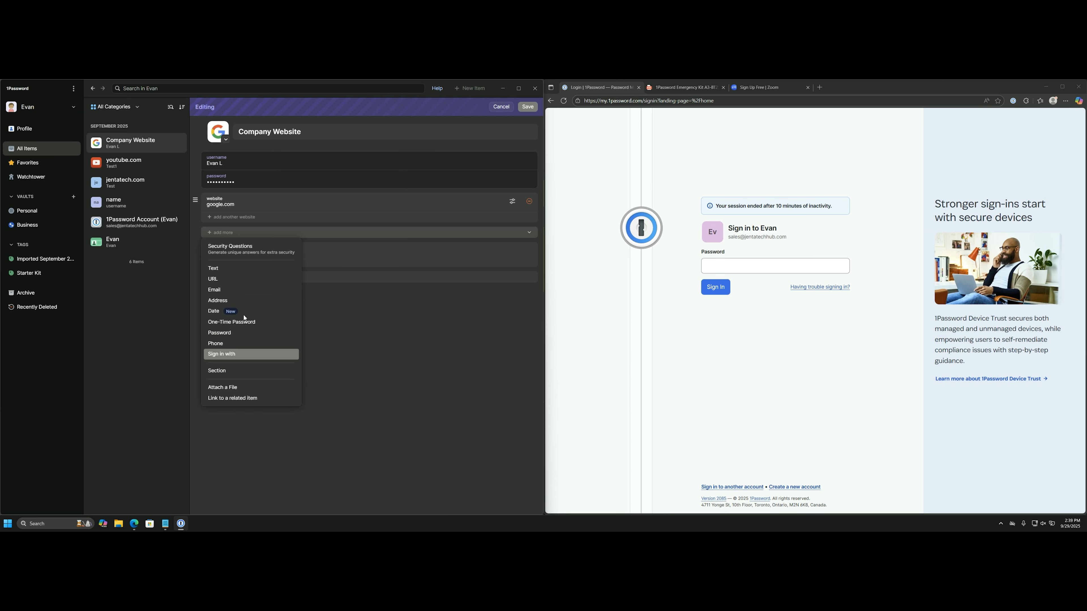
click(231, 250)
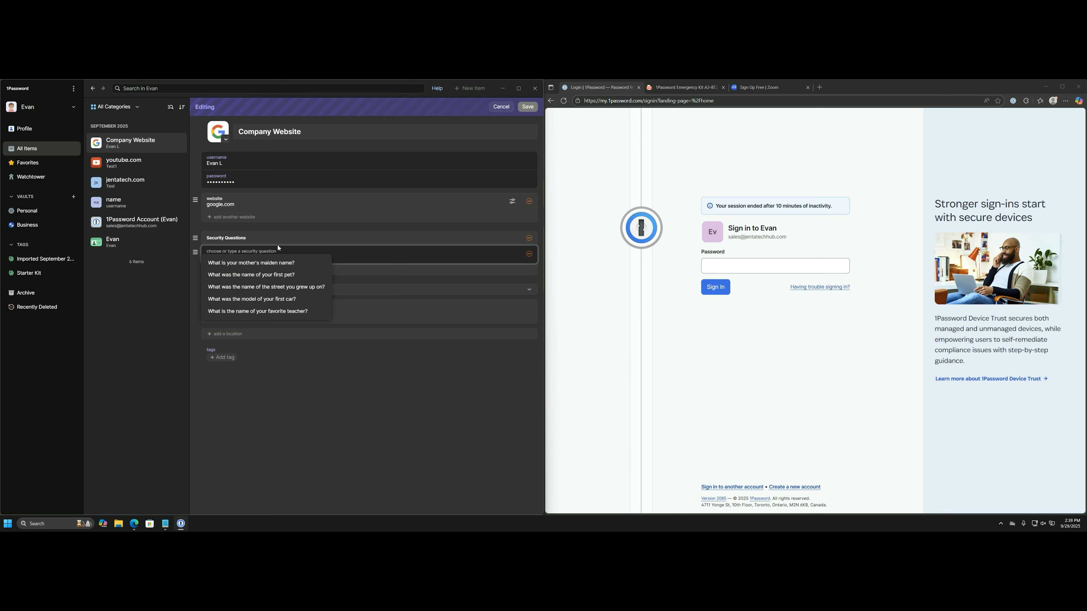
click(290, 237)
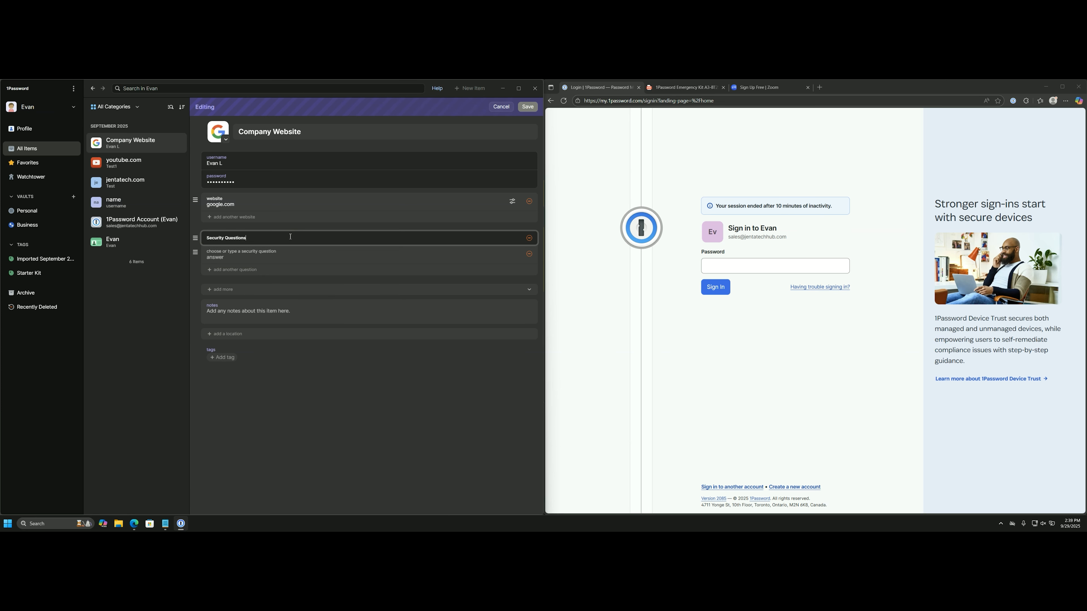
click(237, 256)
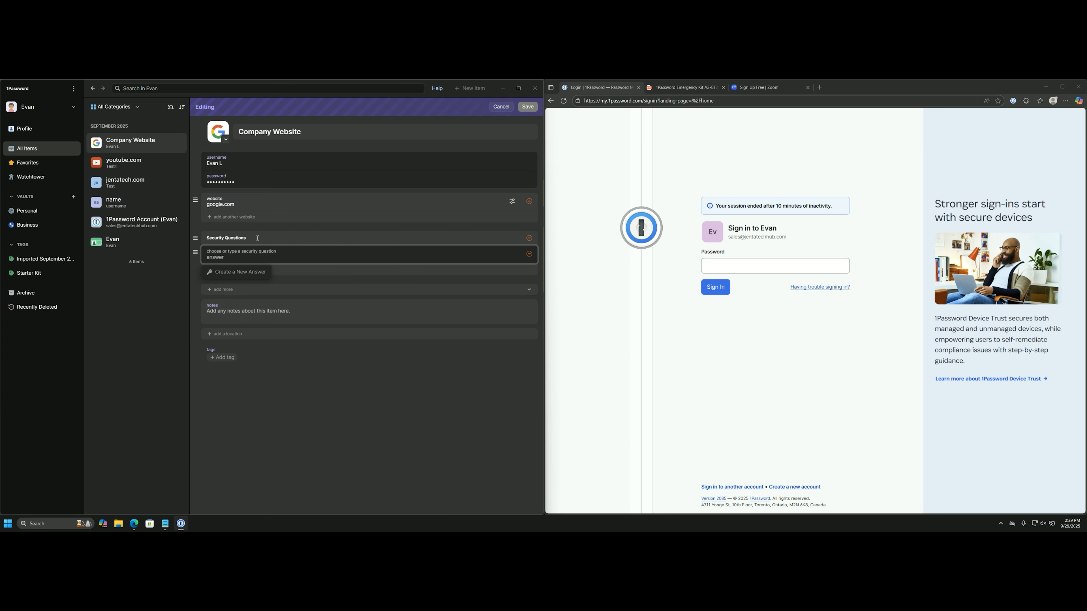
click(530, 239)
Add a one-time password field, then remove it again.
click(244, 230)
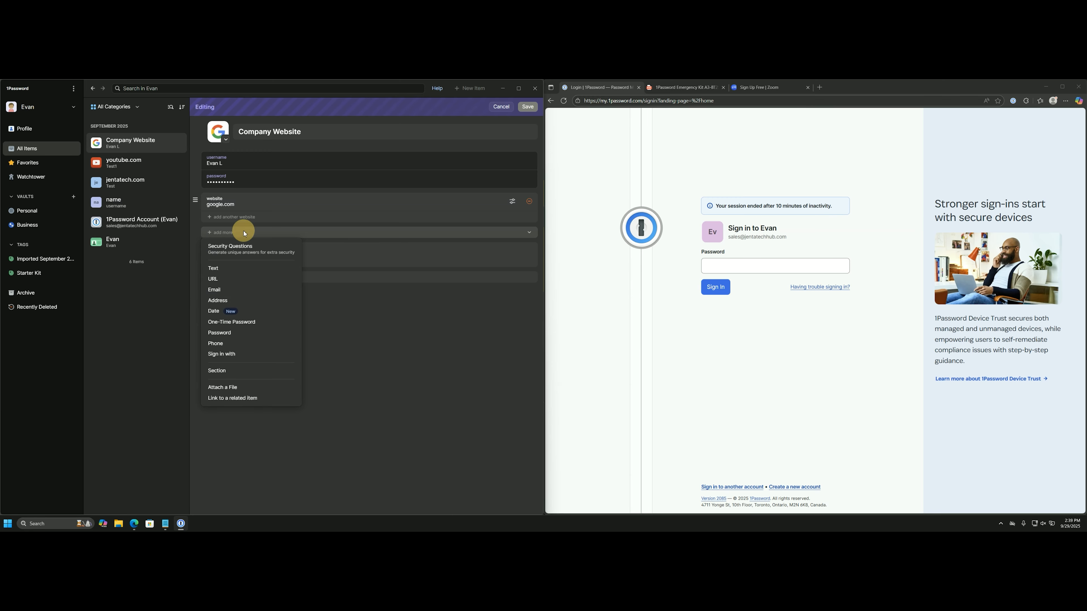
click(244, 321)
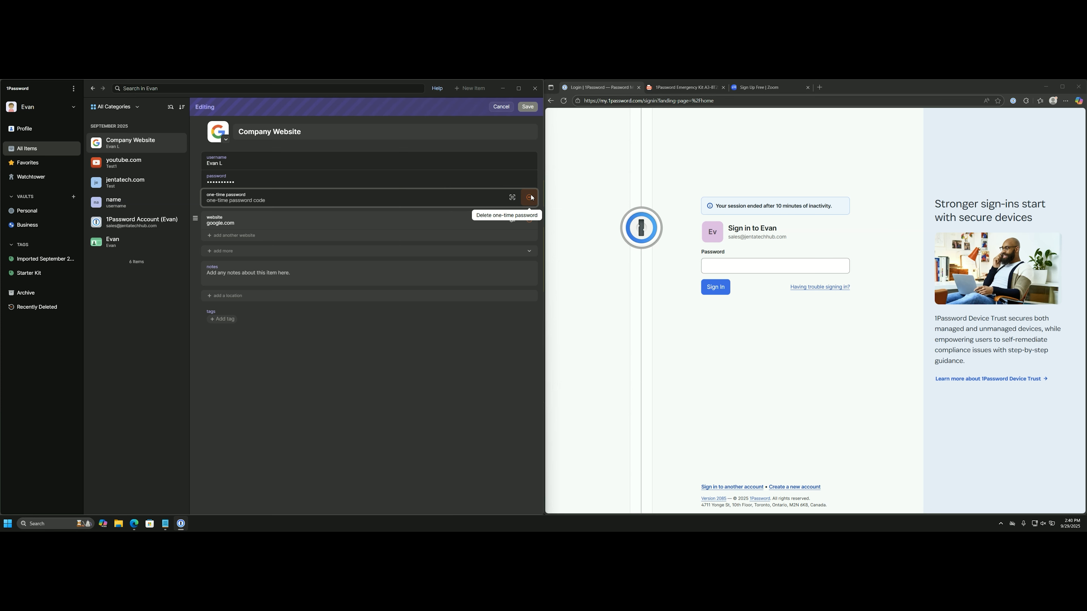
click(415, 327)
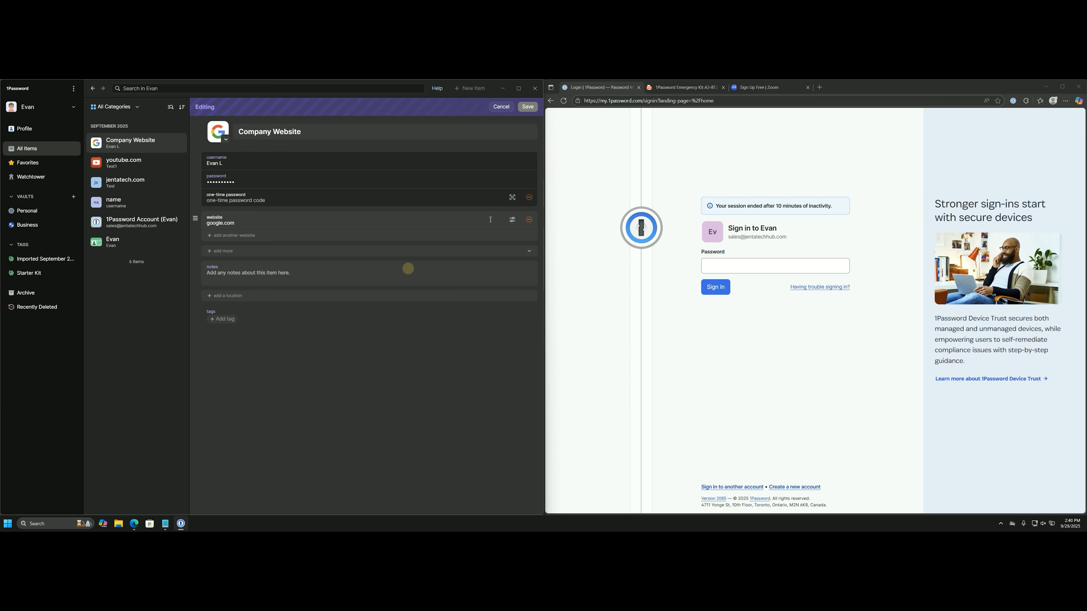
click(529, 197)
Start attaching a file, cancel the file picker, and reopen the extra-fields list.
click(273, 237)
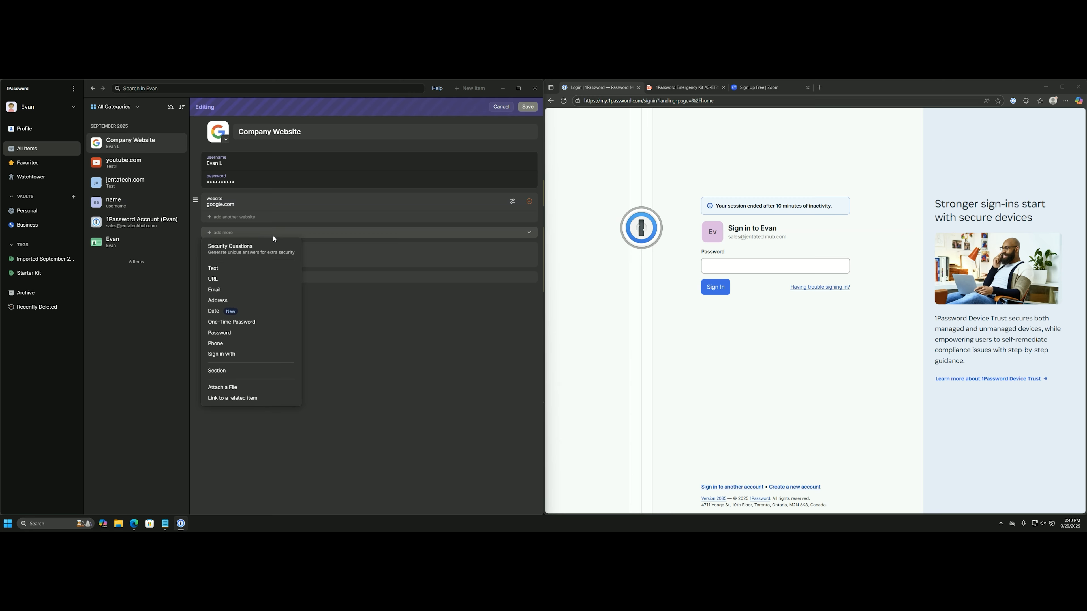
click(236, 388)
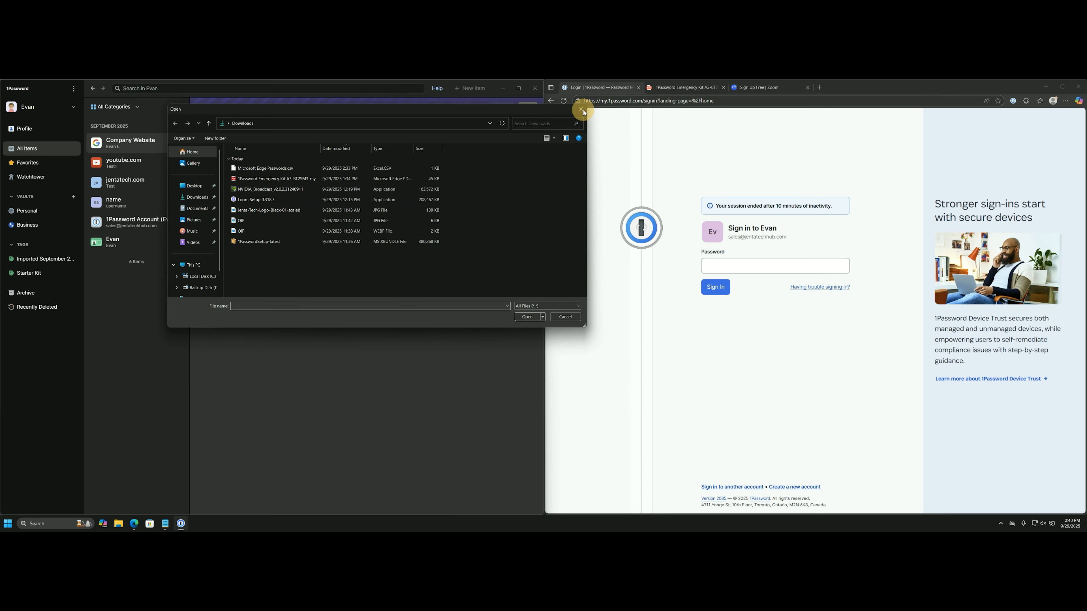
click(581, 109)
click(376, 236)
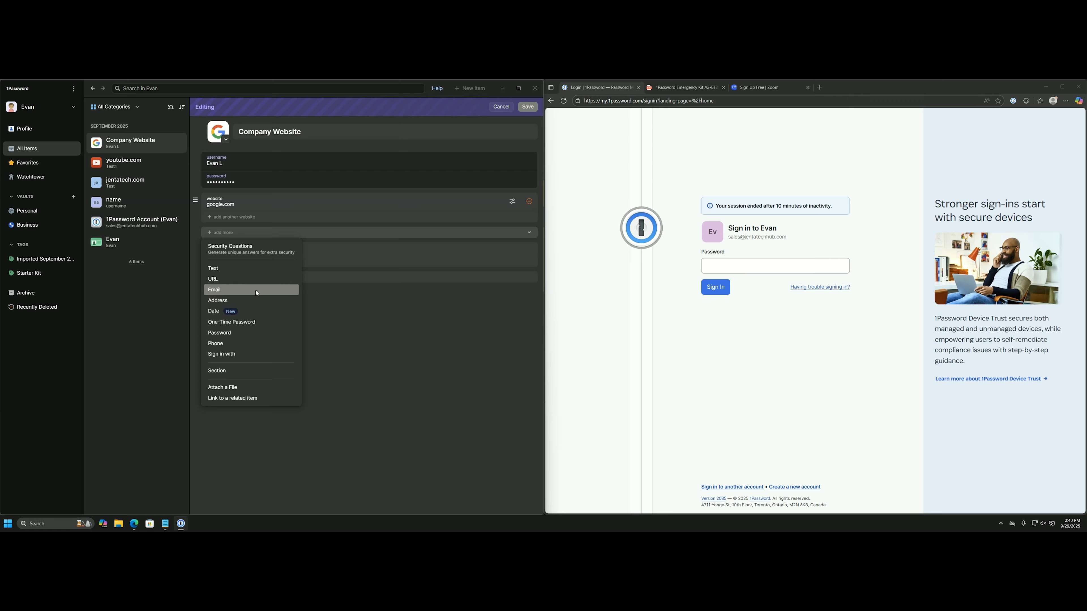
Add a 'Backup Codes' section with the Emergency Kit PDF attached, and save.
click(238, 371)
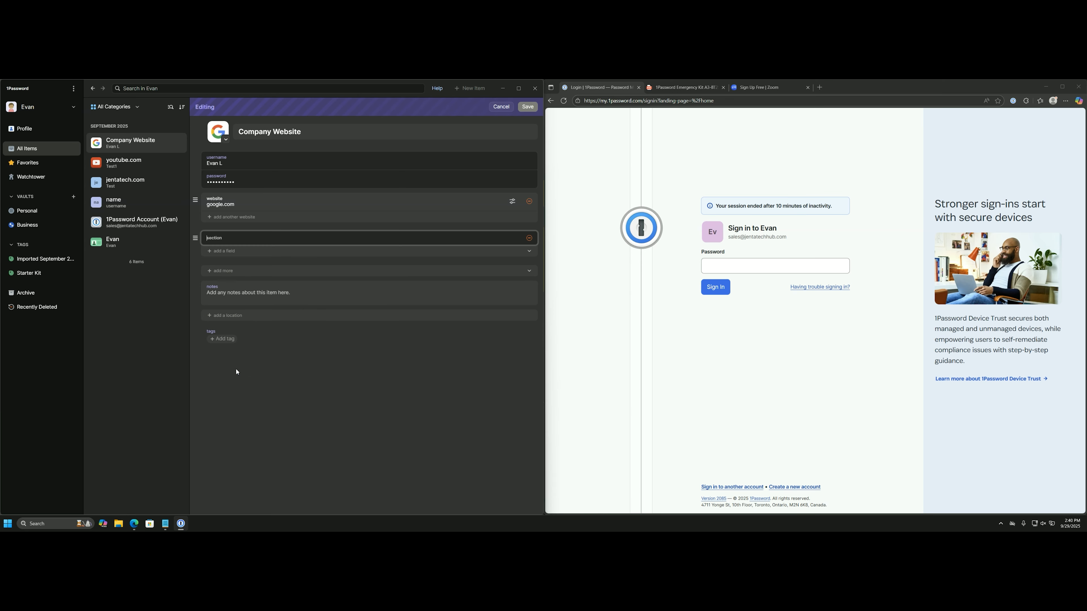
key(Caps_Lock)
text(B)
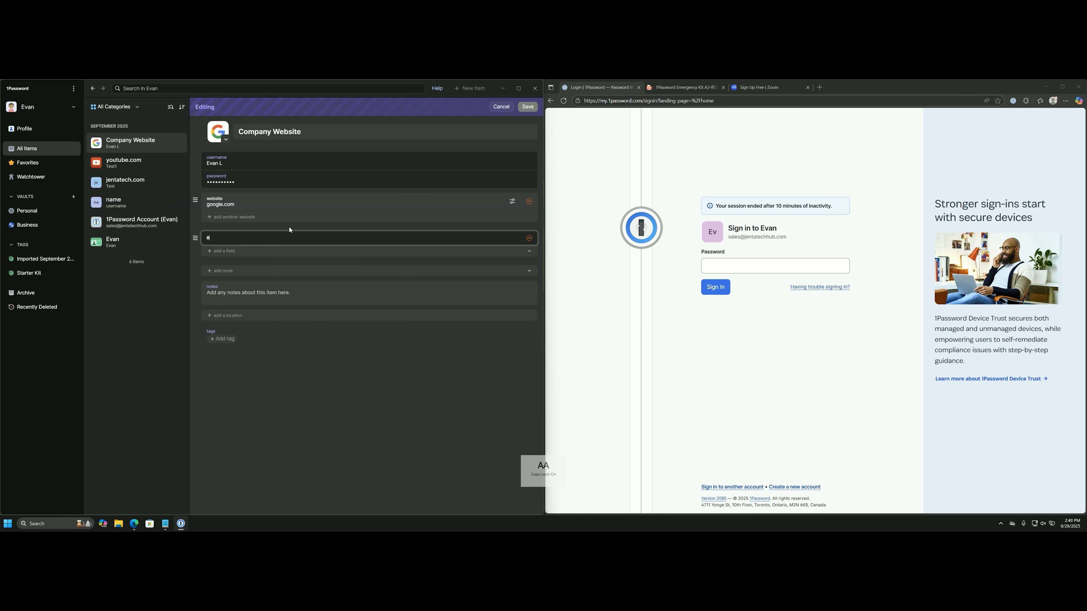
text(ackup Codes)
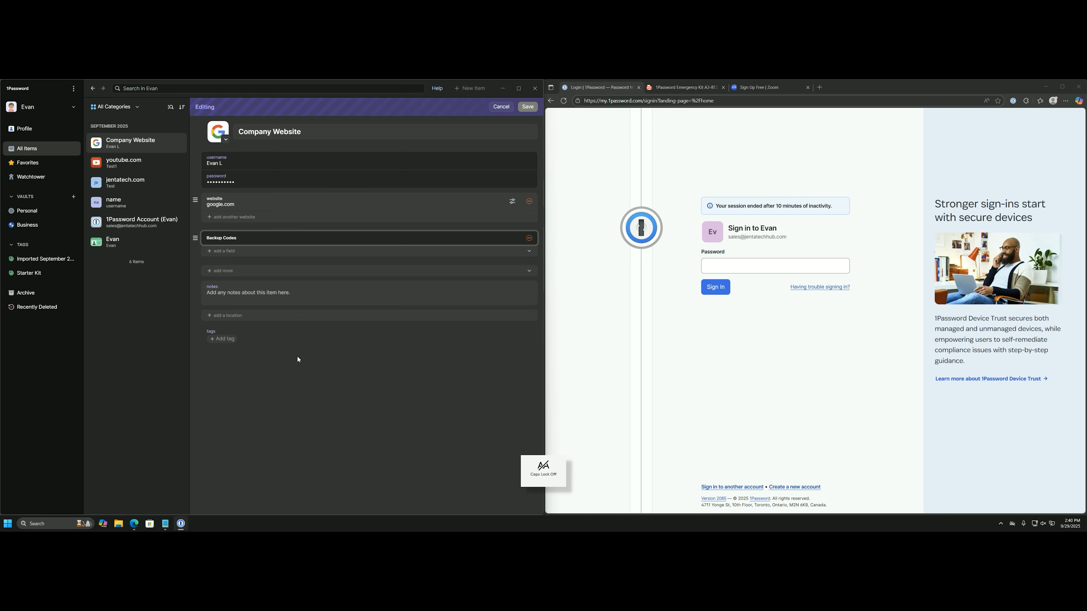
click(277, 325)
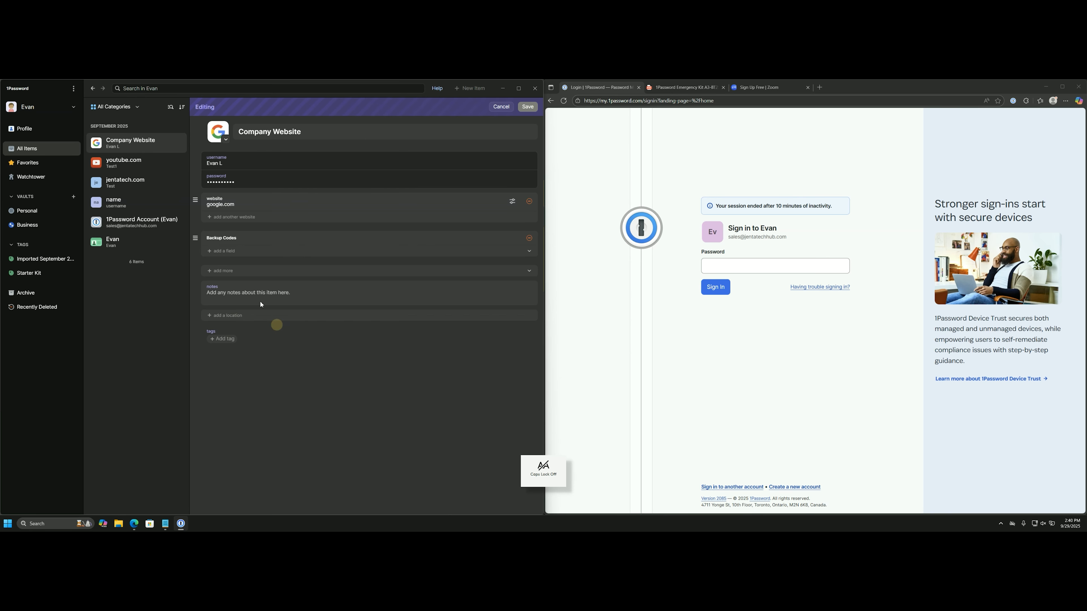
click(234, 256)
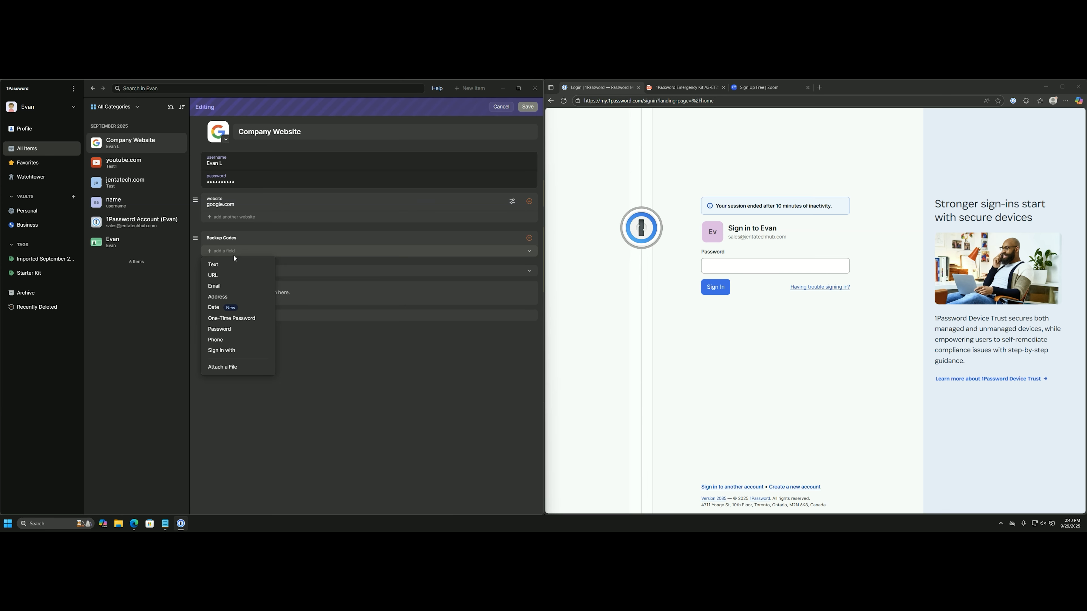
click(234, 367)
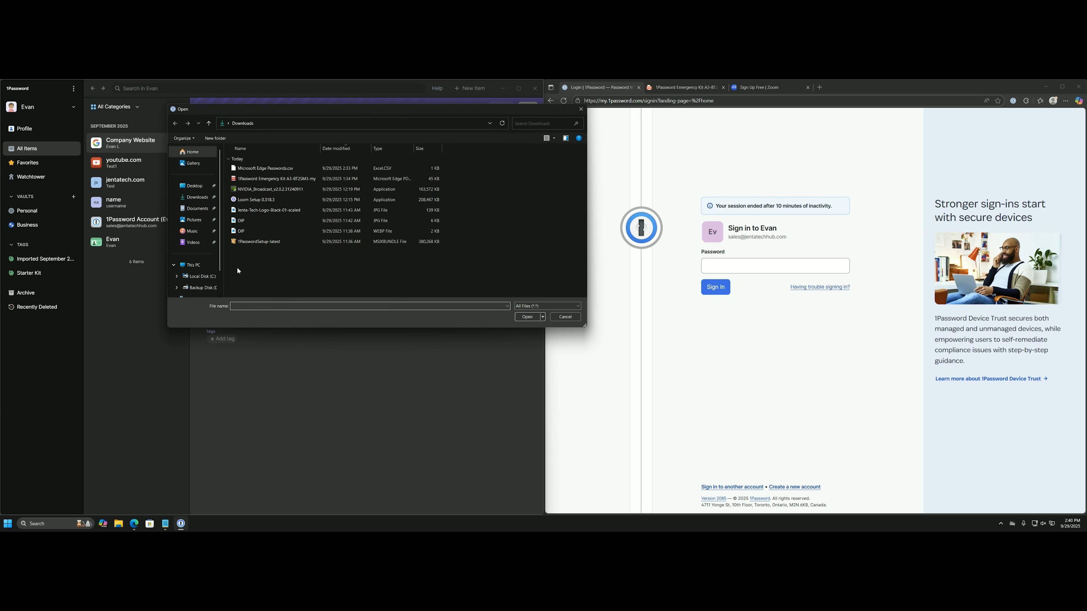
double_click(266, 177)
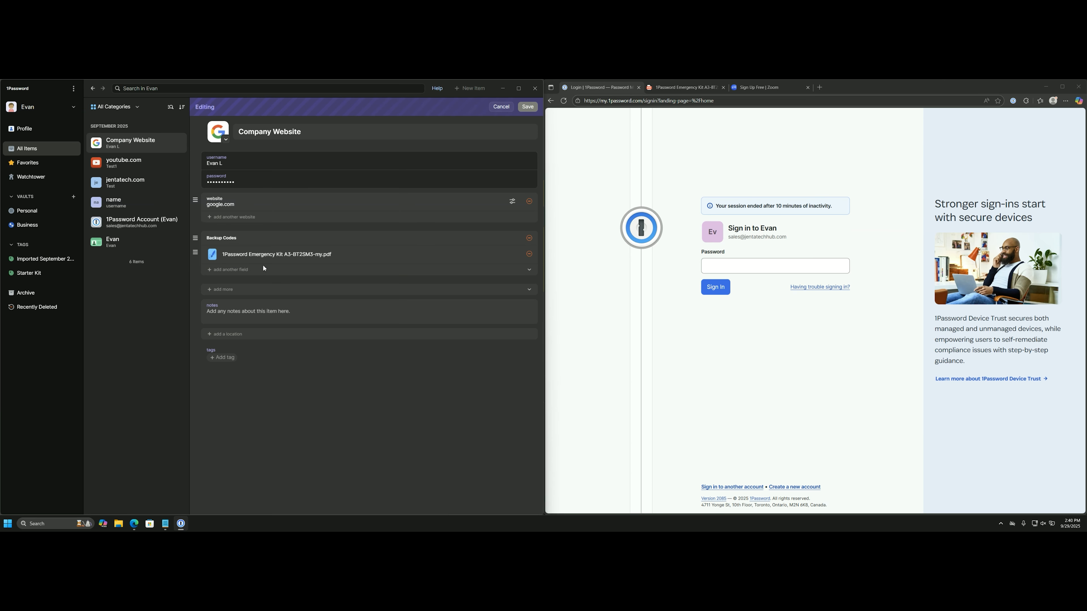
click(528, 106)
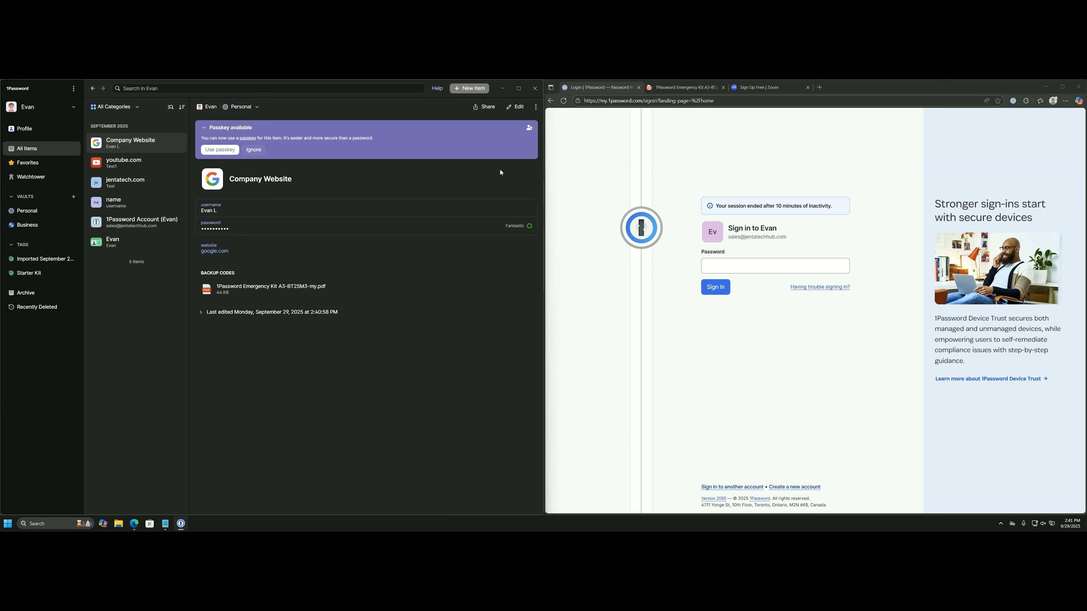
Reopen the item for editing, browse the extra fields, then cancel without changes.
click(515, 107)
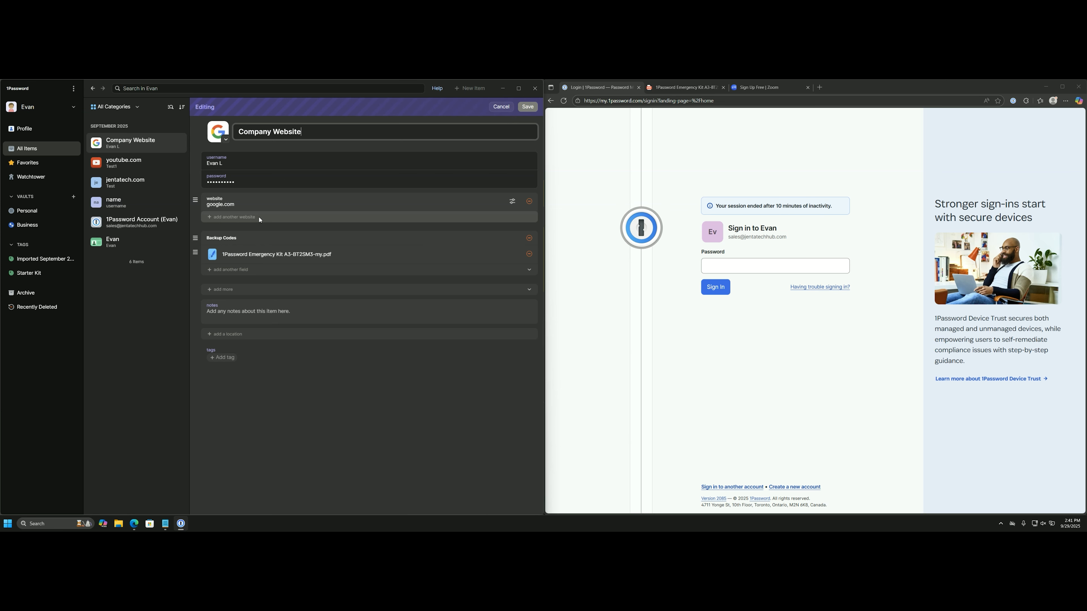
click(219, 290)
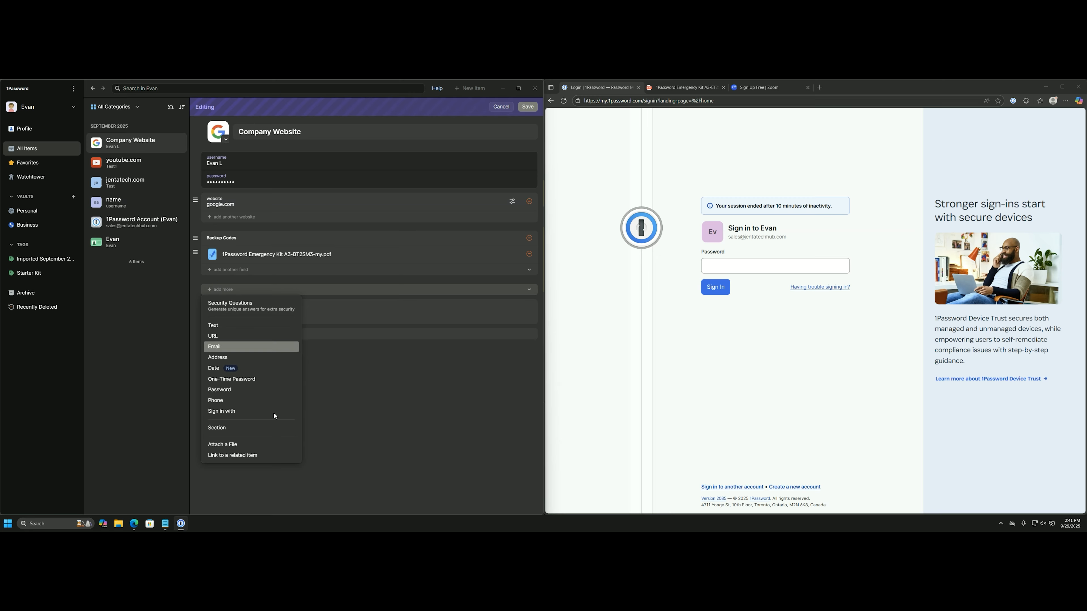
click(388, 337)
click(501, 107)
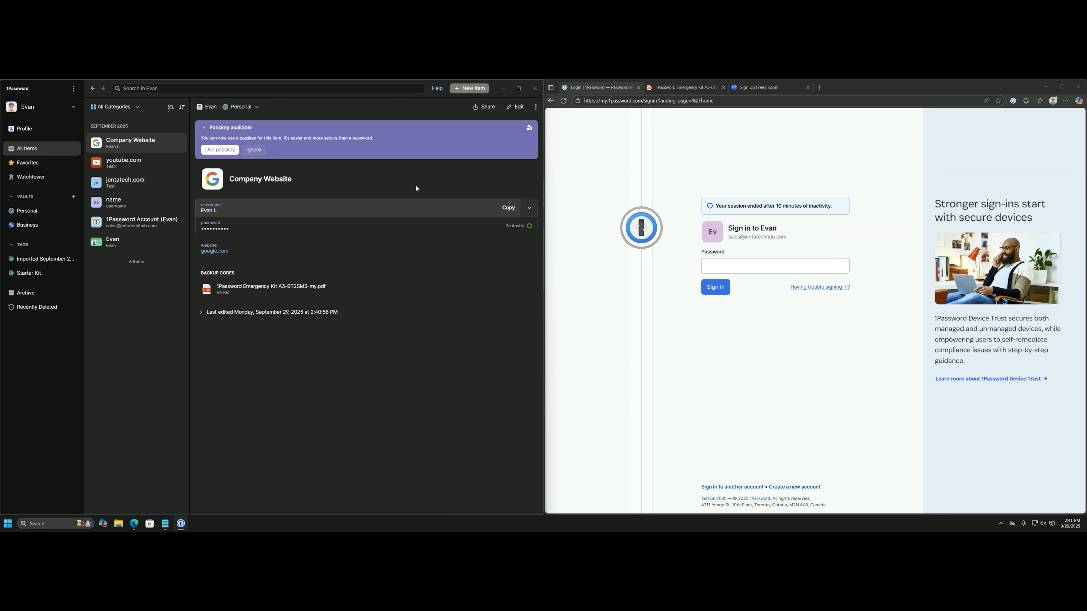
Start a new Credit Card item from the full list of item types.
click(477, 89)
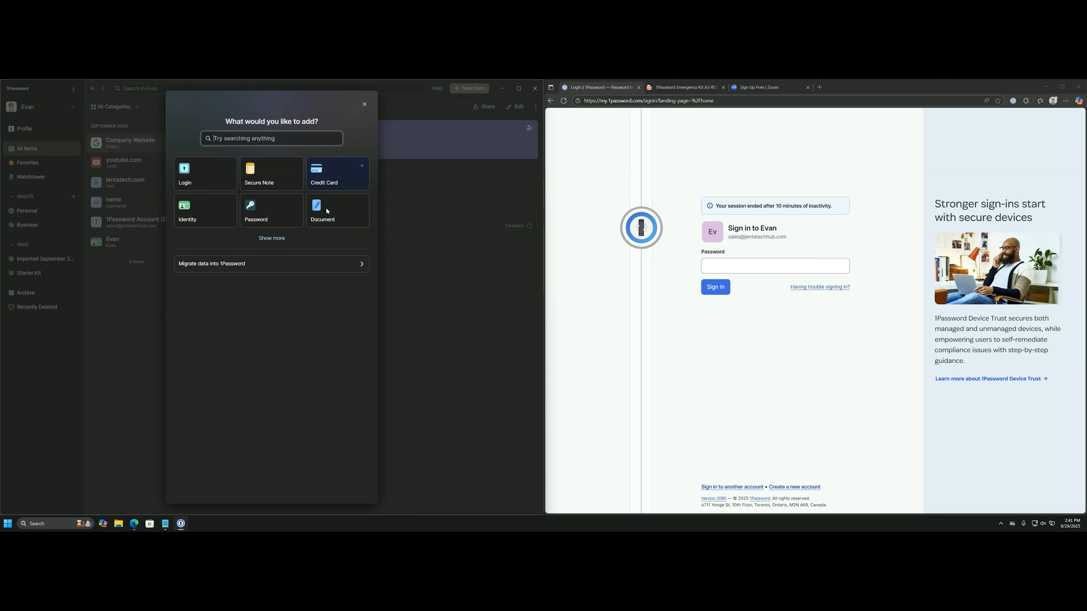
click(272, 237)
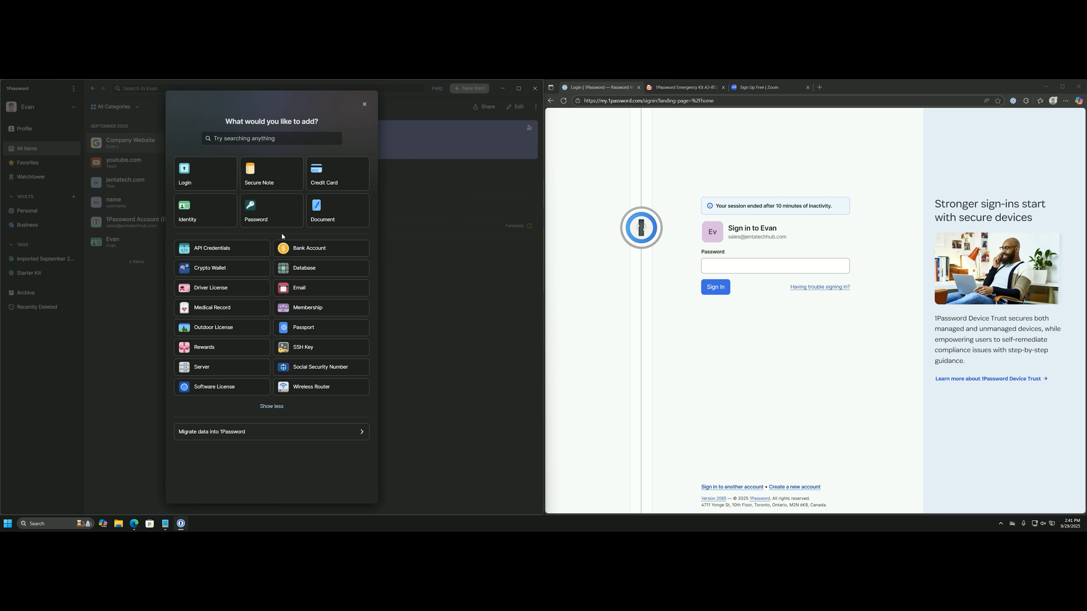
click(336, 181)
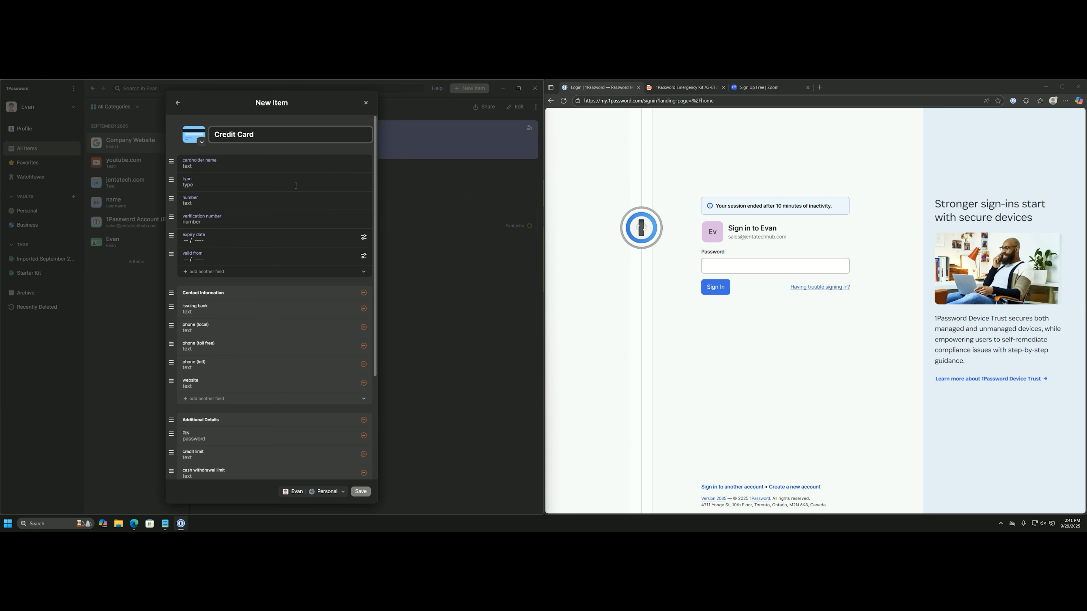
scroll(278, 393, down, 3)
scroll(281, 400, up, 2)
scroll(255, 285, down, 3)
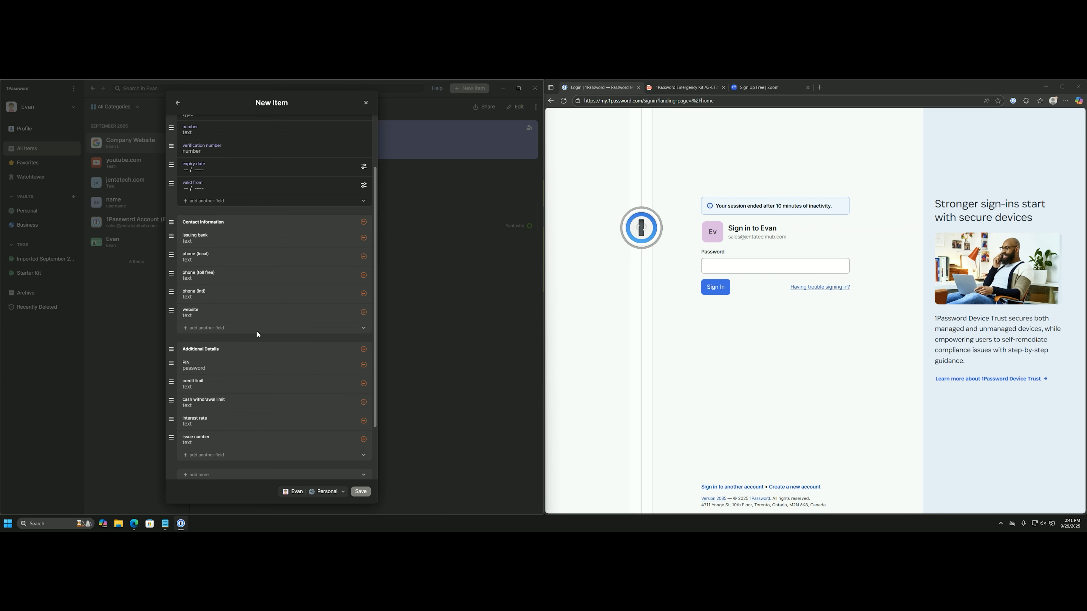
Remove the Contact Information and Additional Details sections, then discard the unsaved card.
click(364, 223)
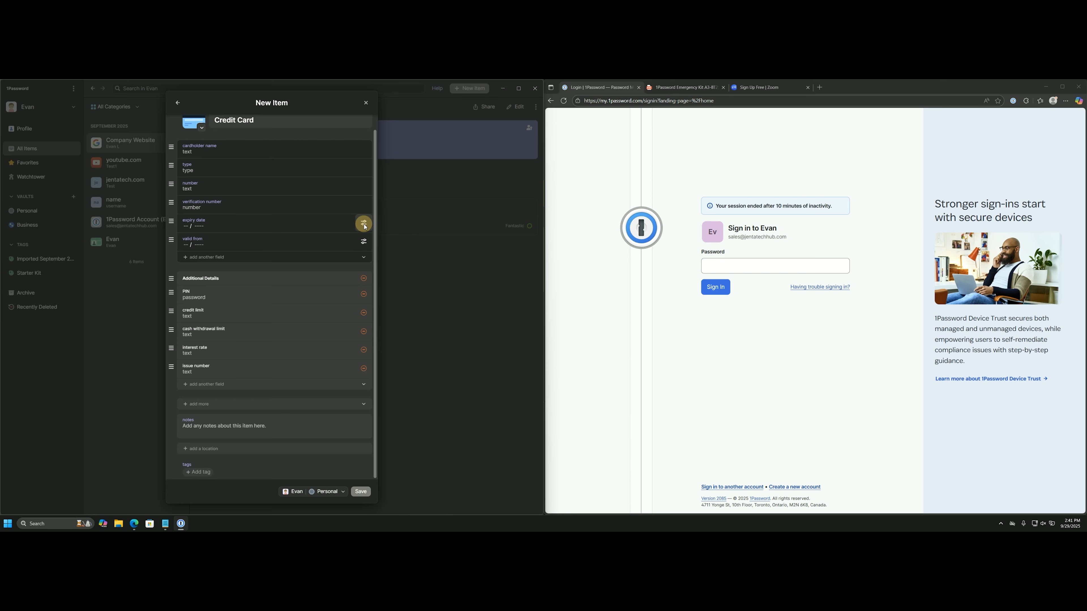
click(363, 278)
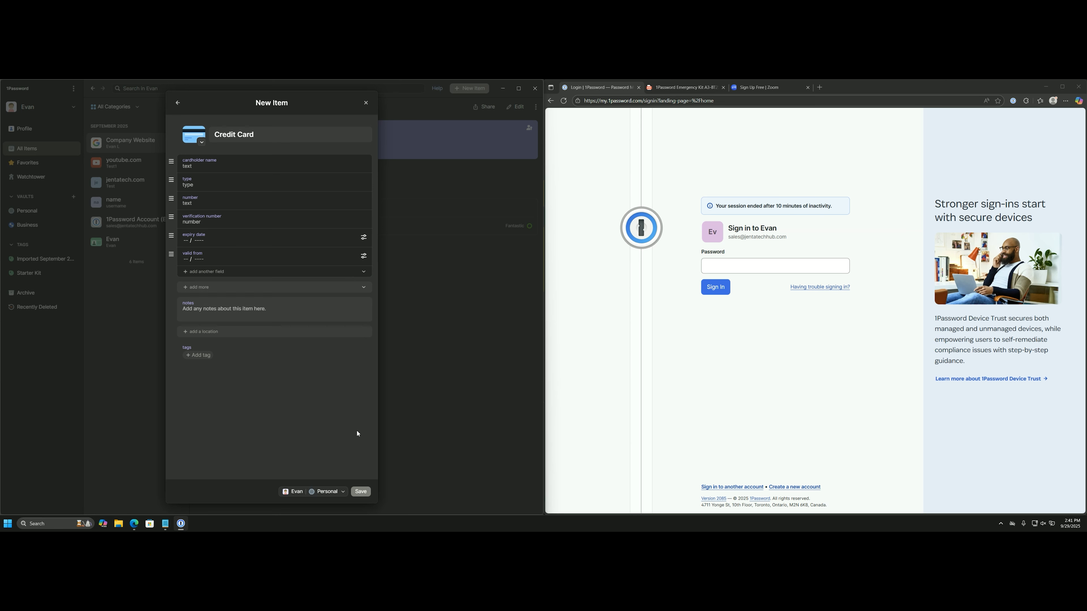
click(365, 102)
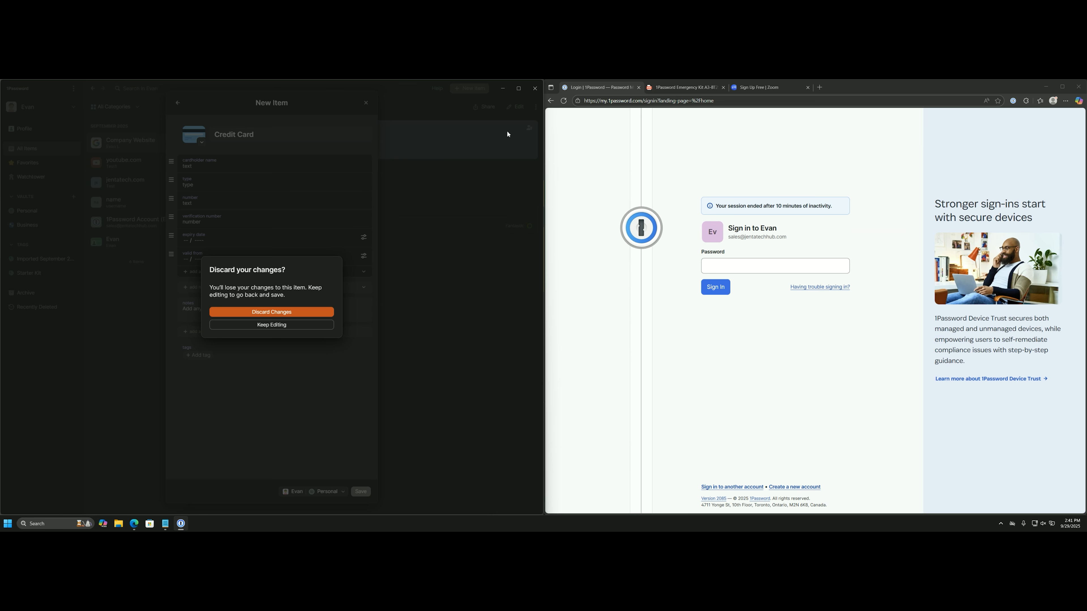
click(297, 313)
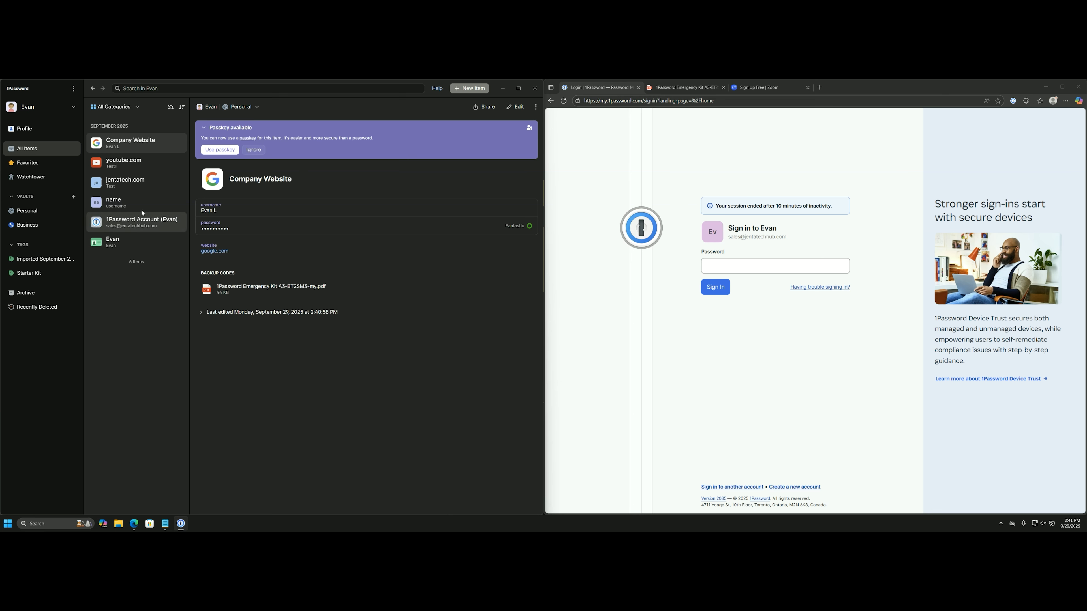
click(38, 211)
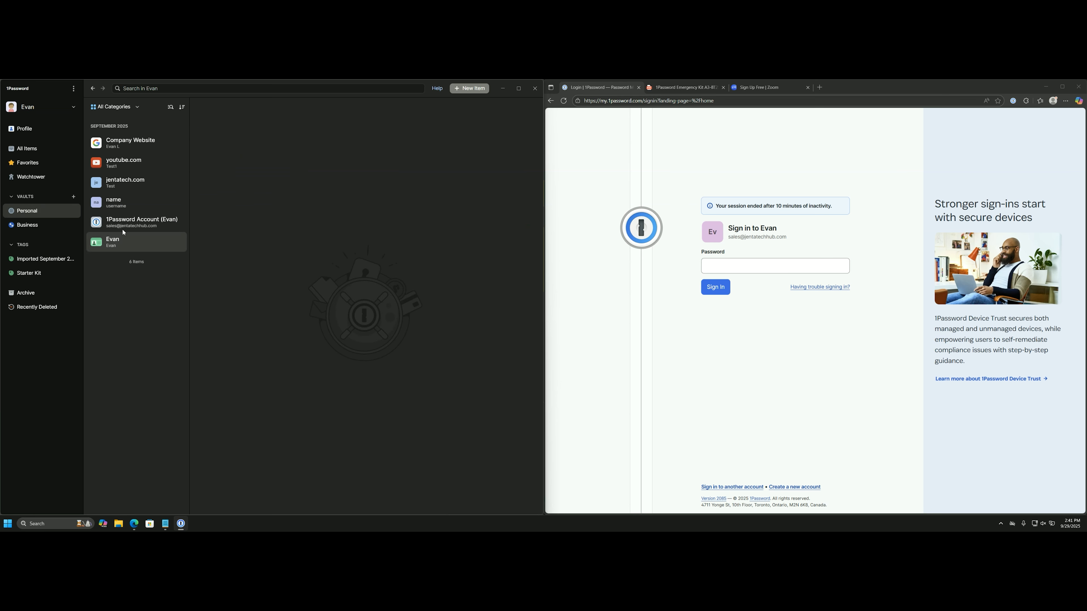
click(56, 231)
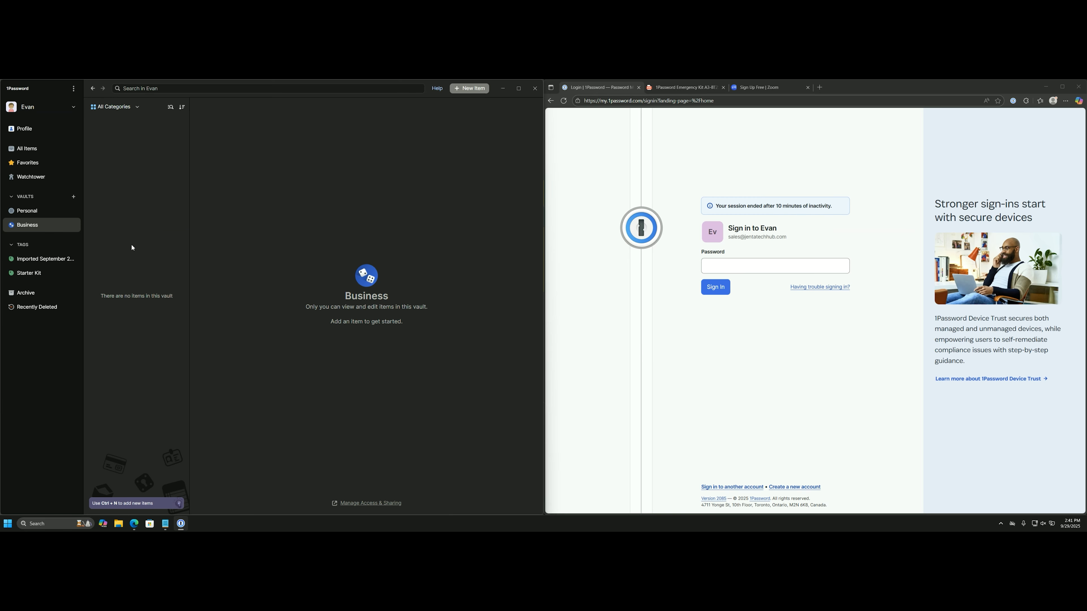
click(50, 211)
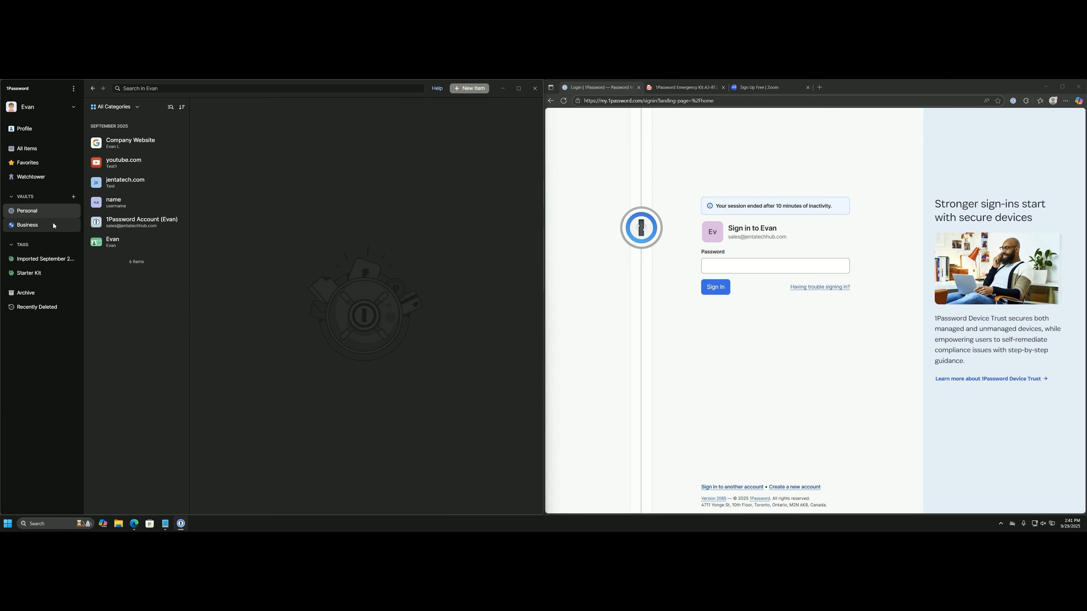
click(54, 226)
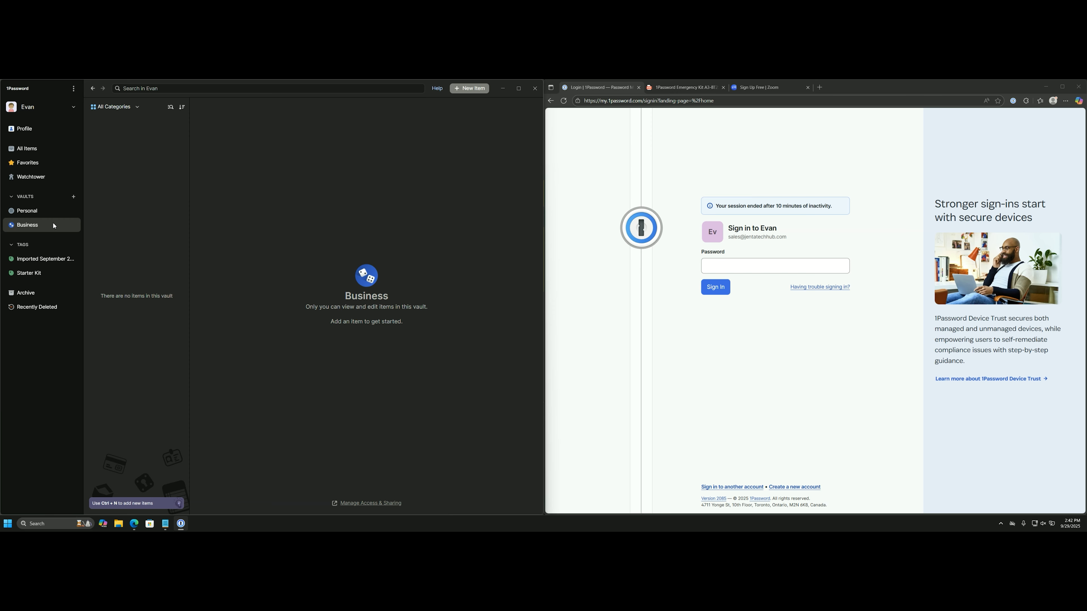
click(465, 89)
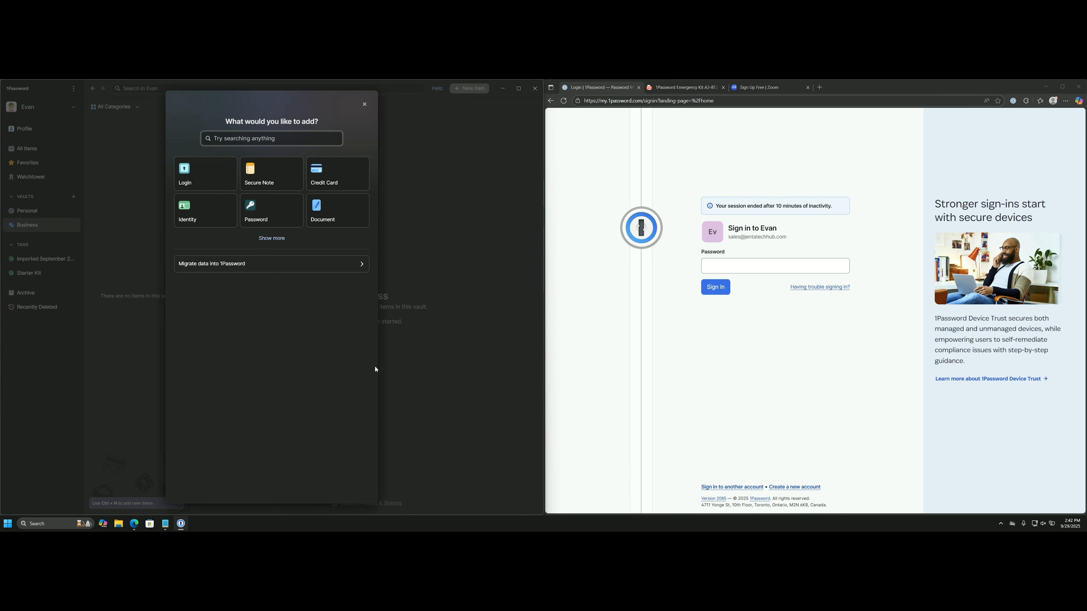
click(223, 188)
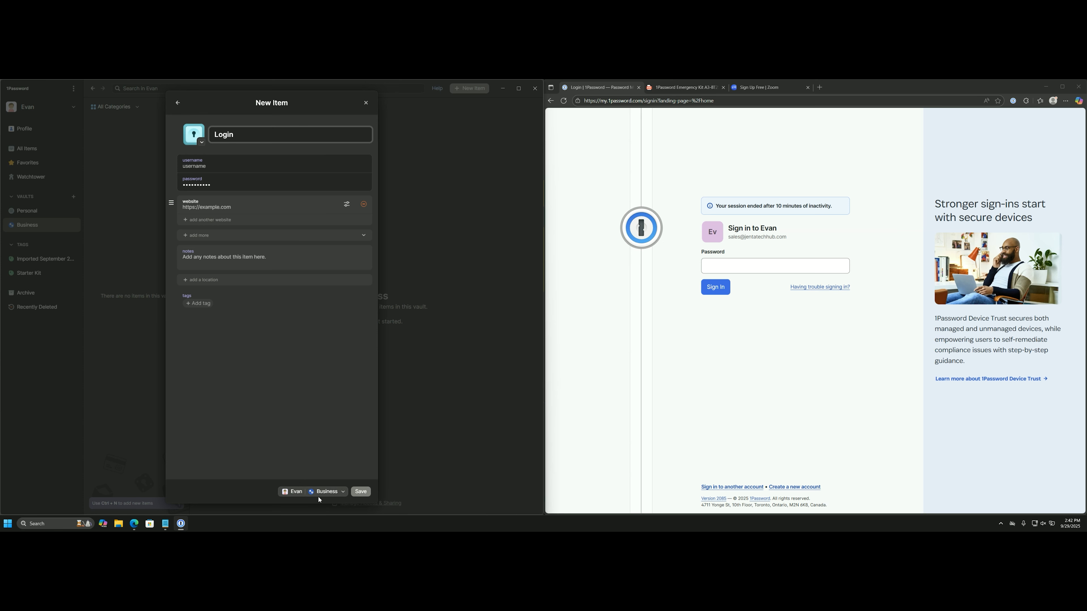
click(333, 497)
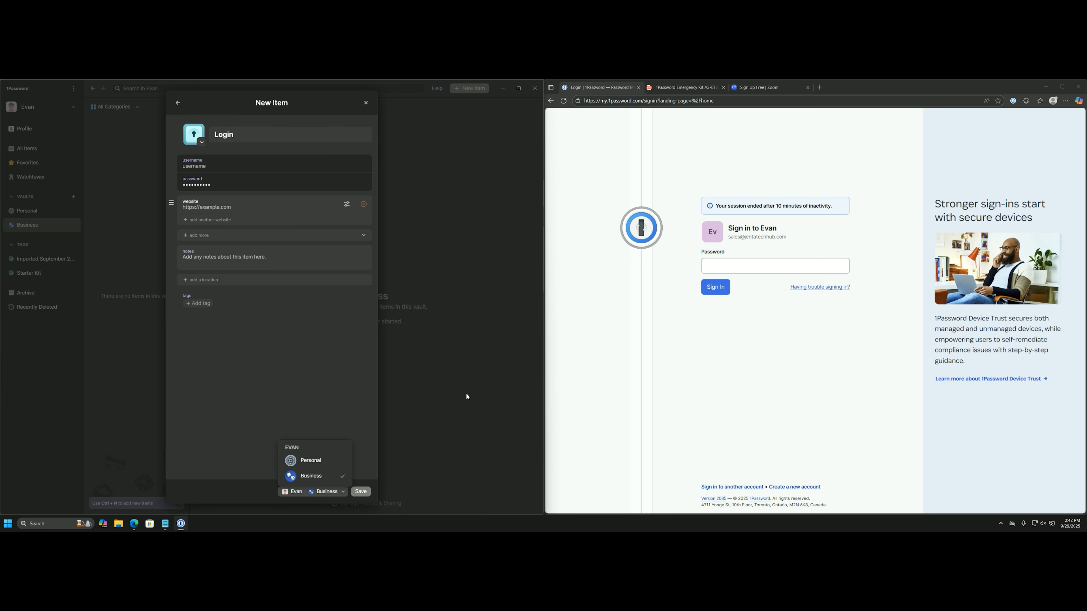
key(Escape)
click(366, 103)
click(55, 212)
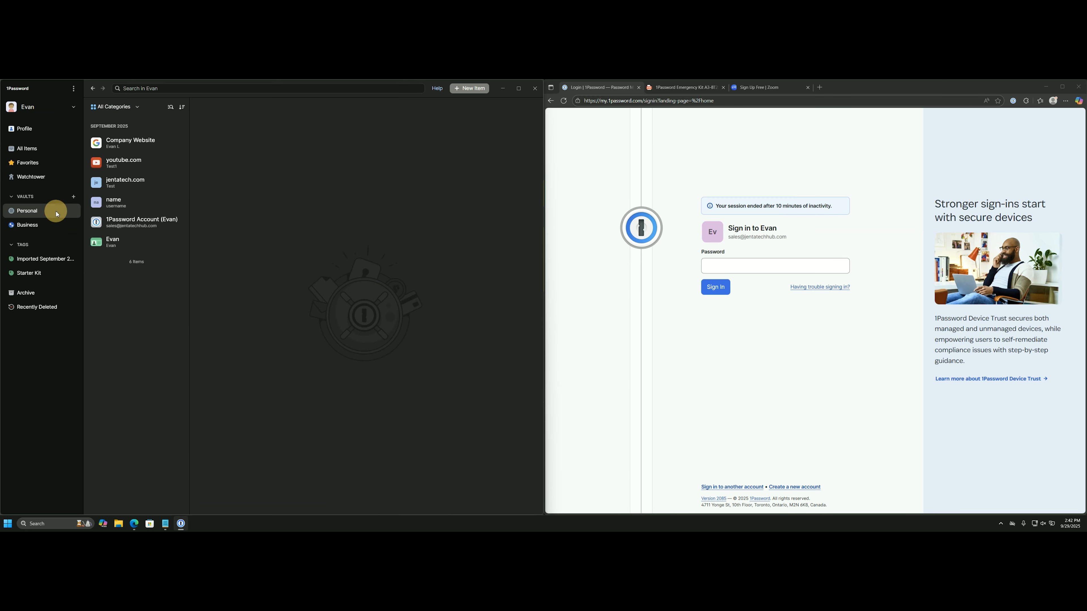
click(470, 90)
click(211, 172)
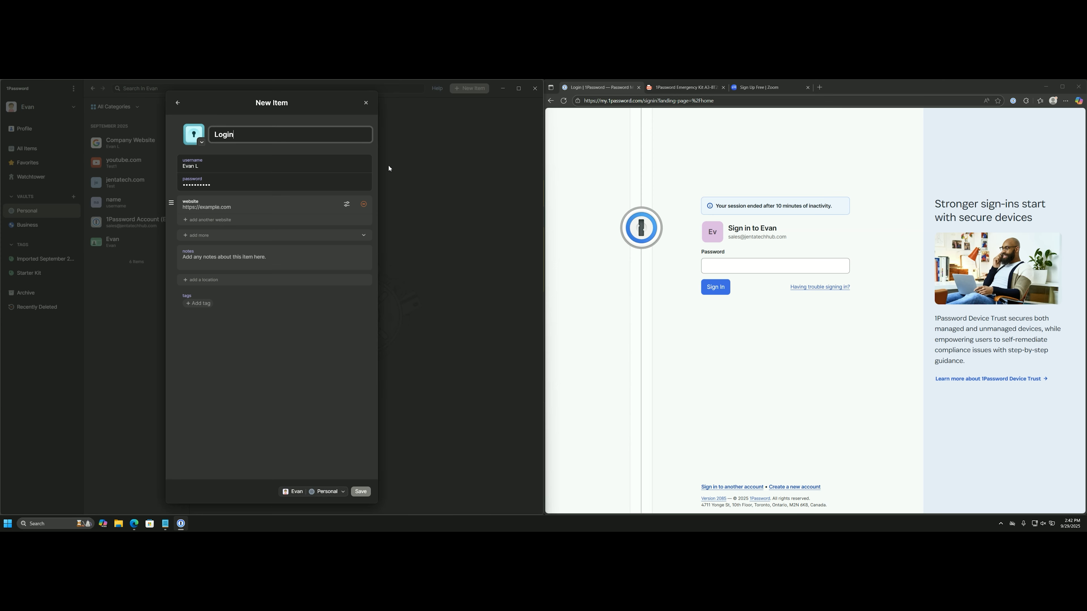
click(365, 102)
click(26, 148)
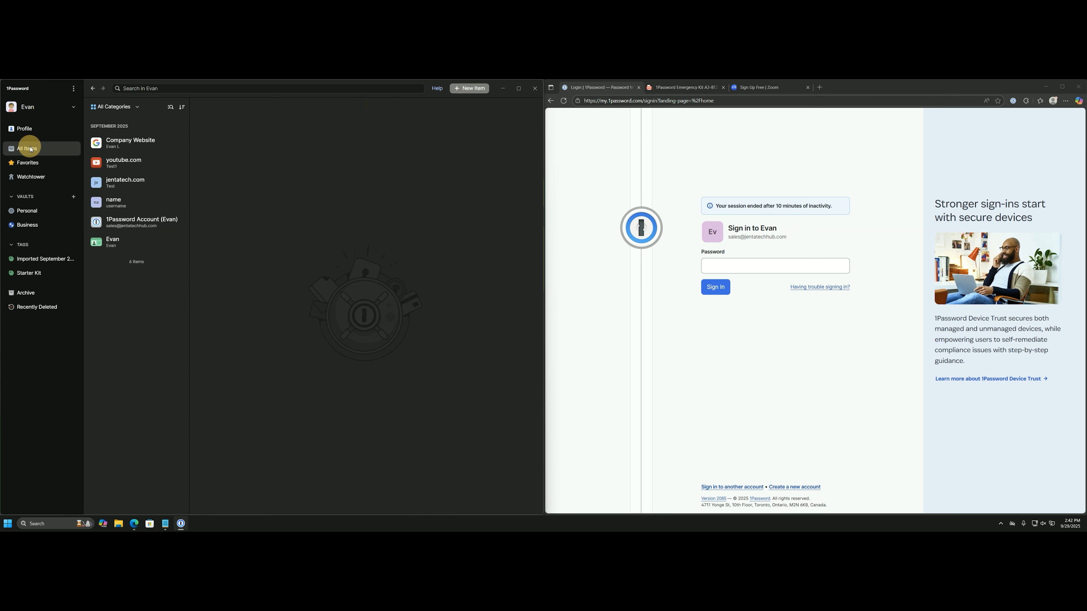
click(459, 91)
click(189, 175)
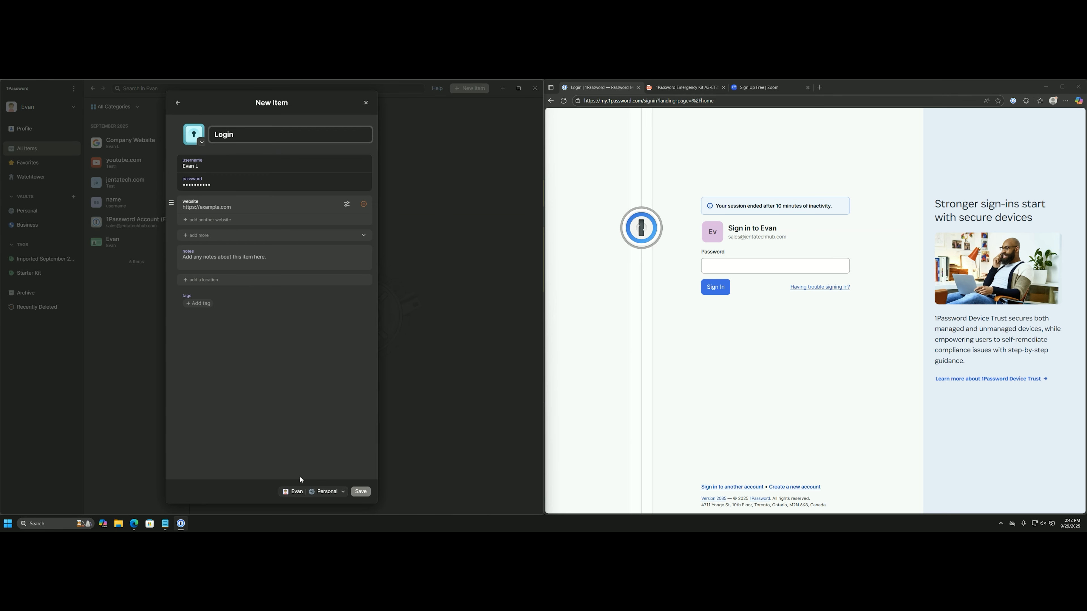
click(331, 493)
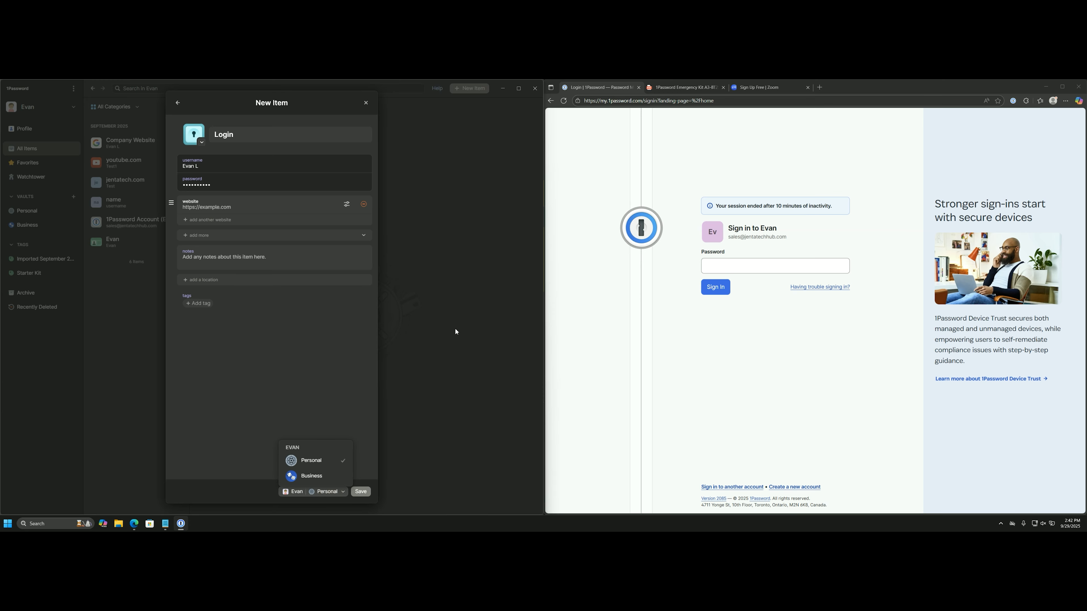
click(331, 291)
click(365, 103)
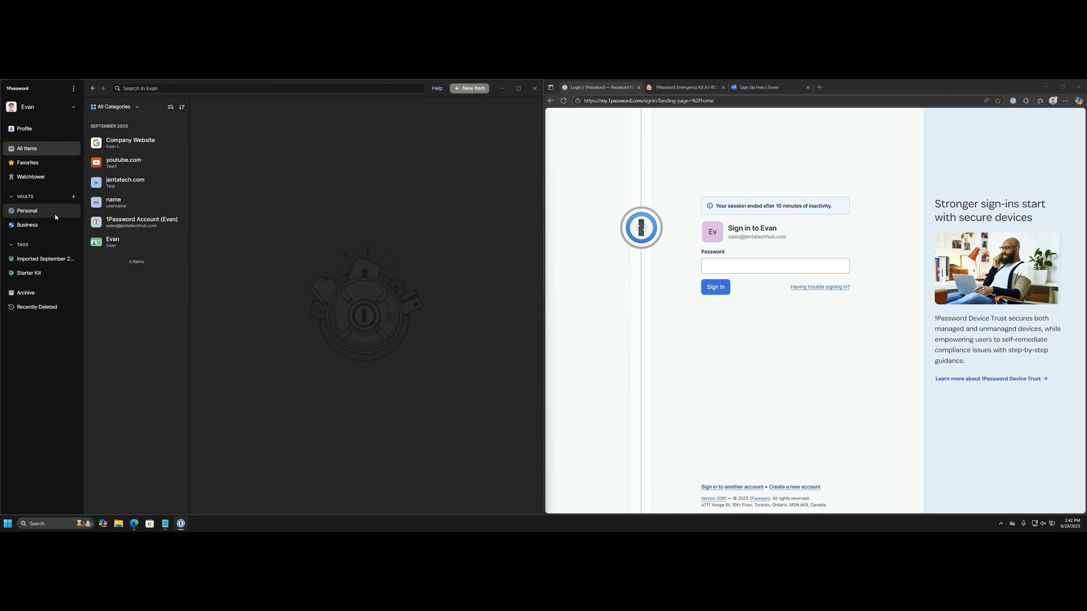
Move the Company Website login into the Business vault.
click(131, 143)
click(535, 106)
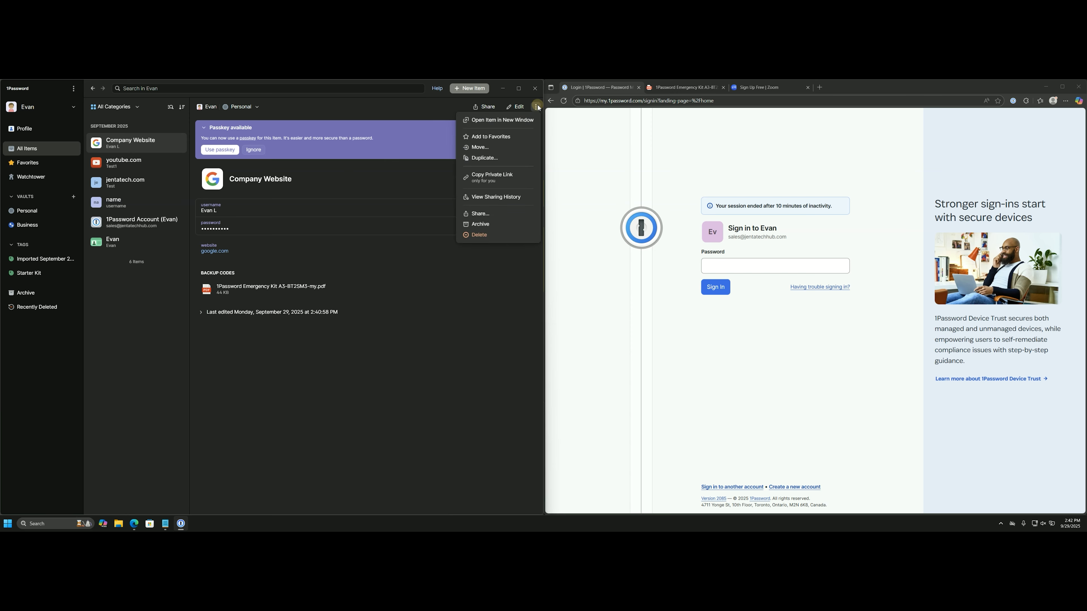
click(499, 148)
click(267, 161)
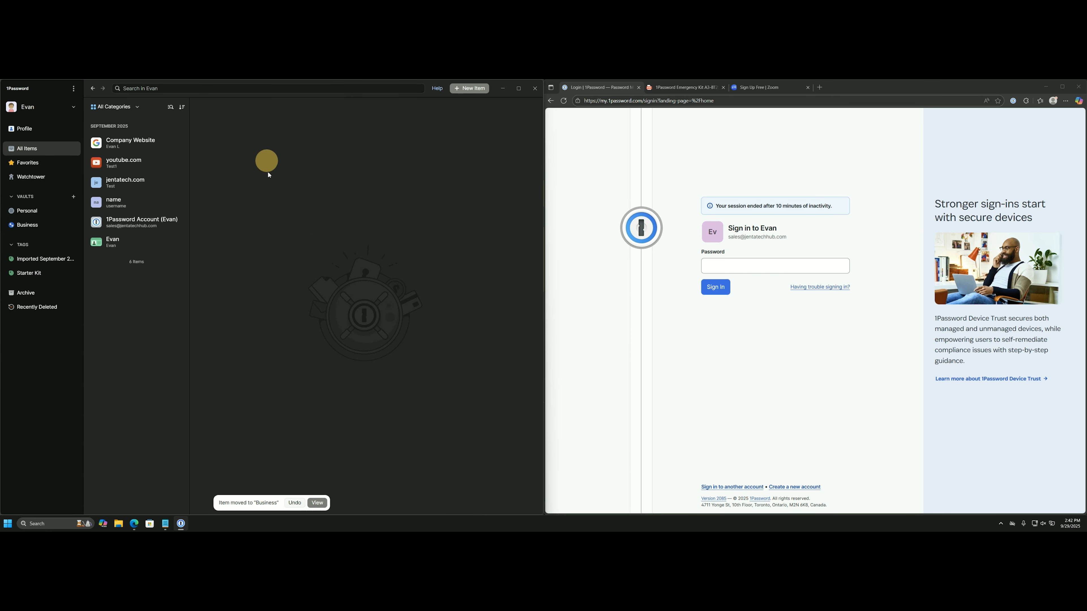
Confirm Business now holds Company Website and Personal has five remaining items.
click(58, 223)
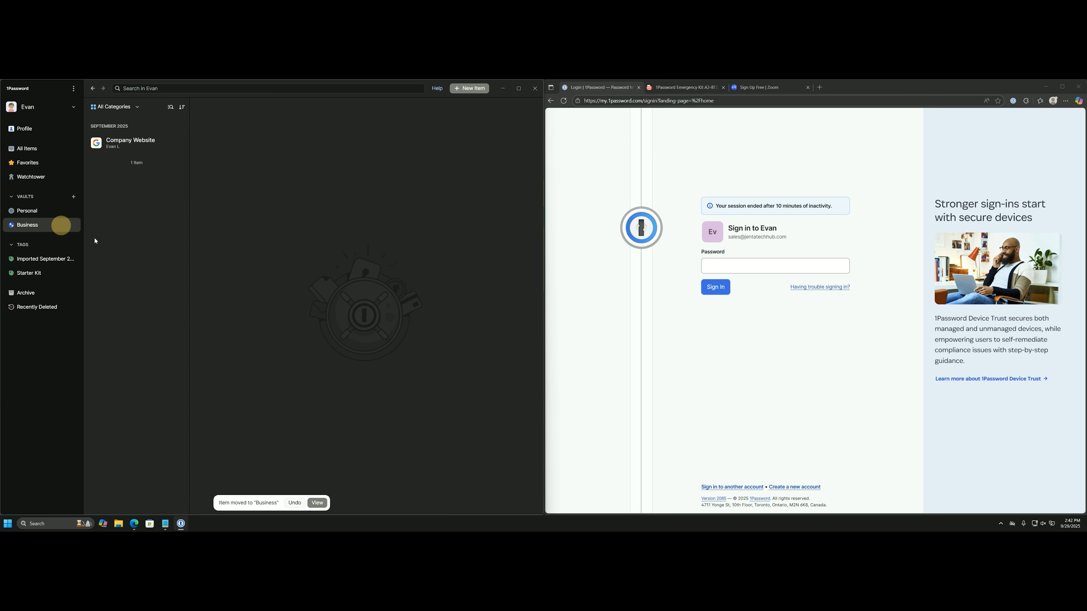
click(54, 209)
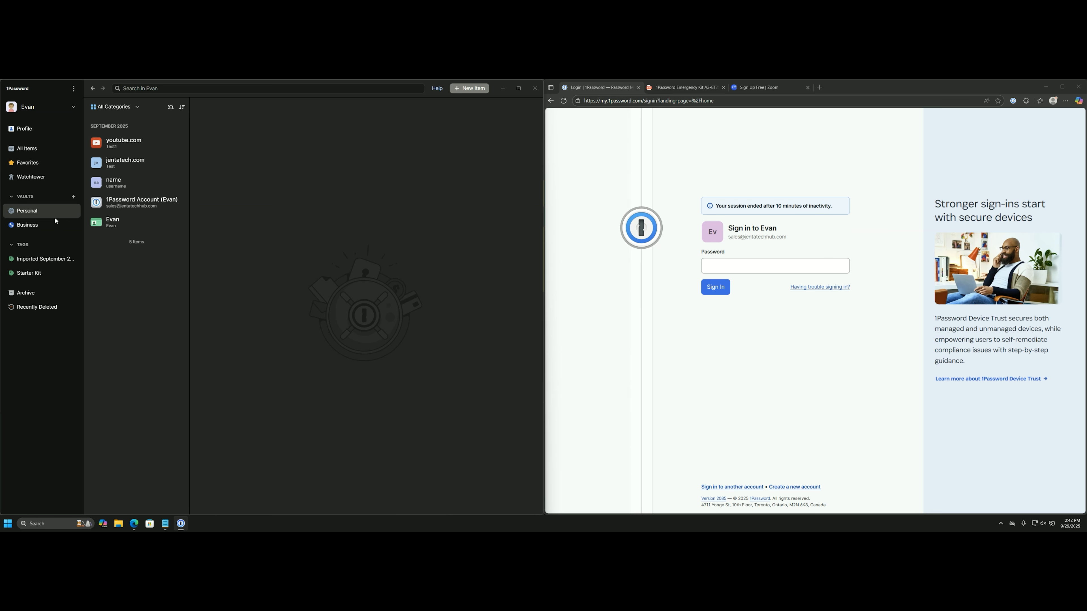
click(287, 187)
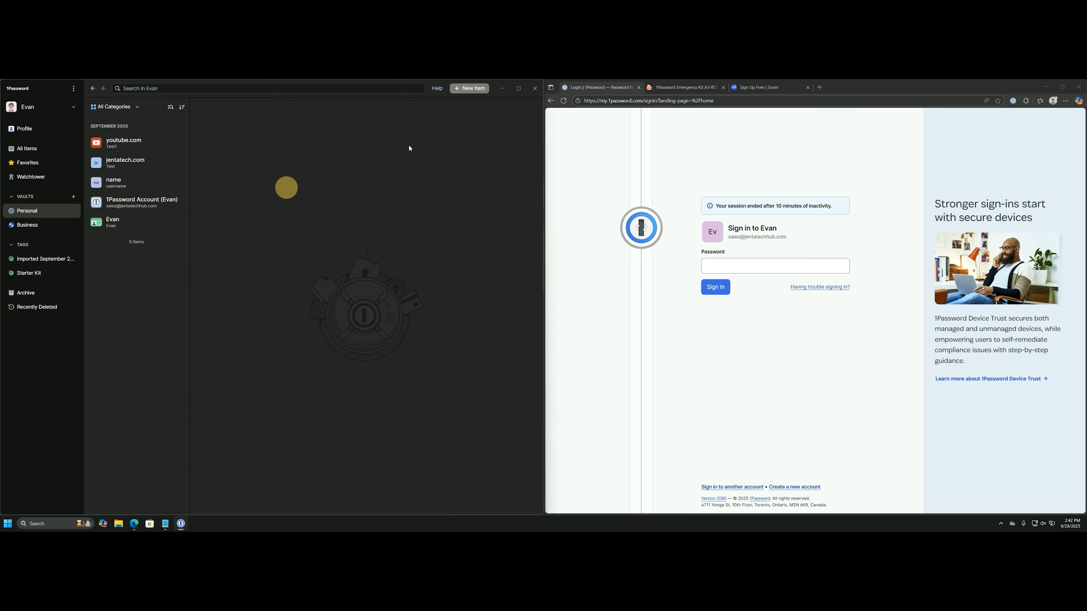
click(63, 223)
click(58, 212)
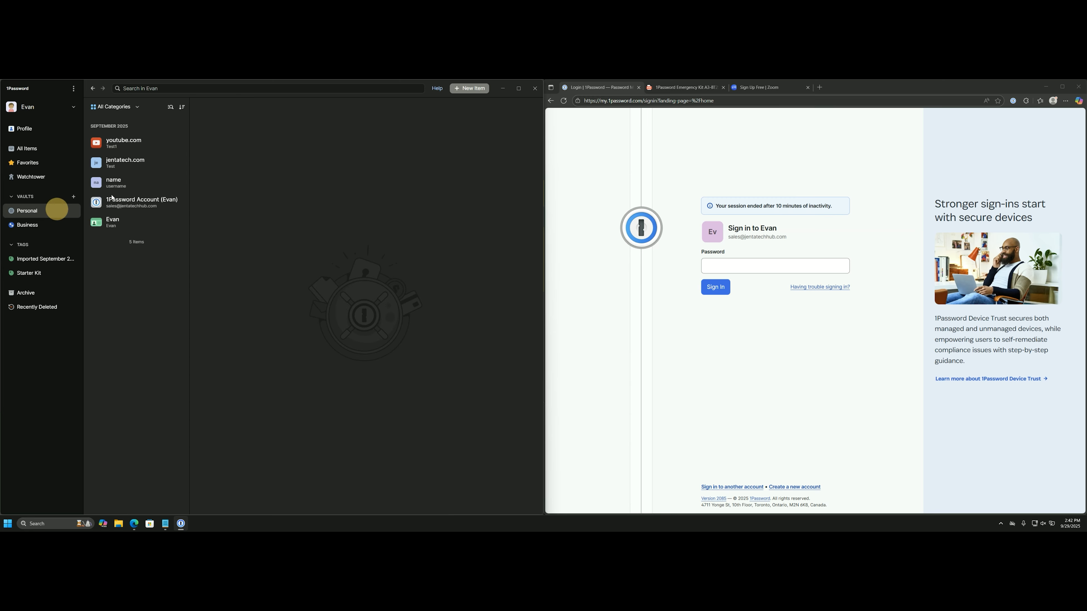
click(164, 141)
Glance at the youtube.com item's ⋮ menu, close it, and open the Share dialog.
click(536, 108)
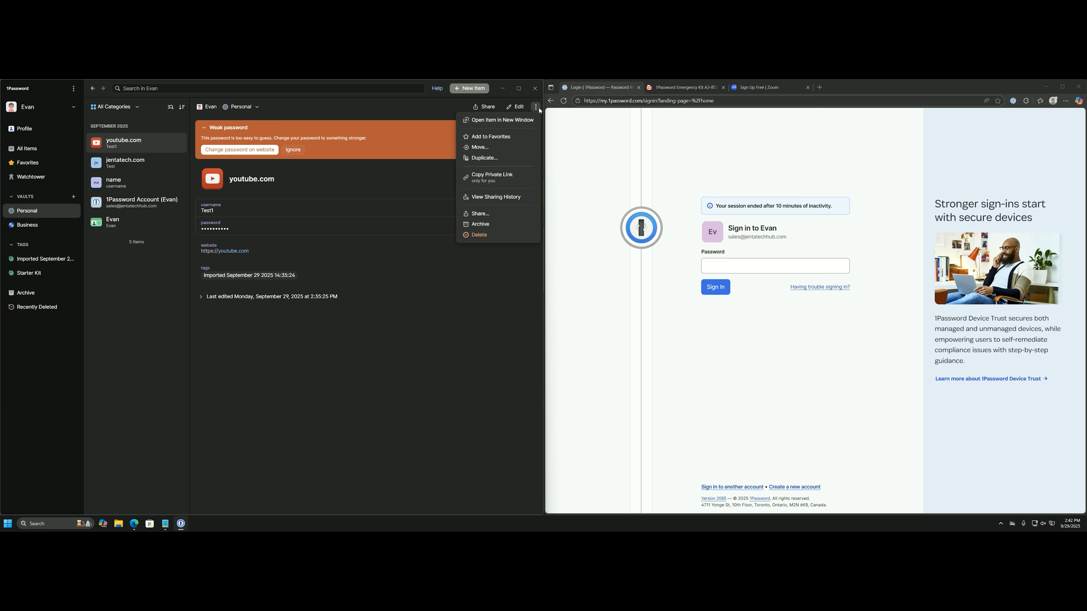
click(430, 332)
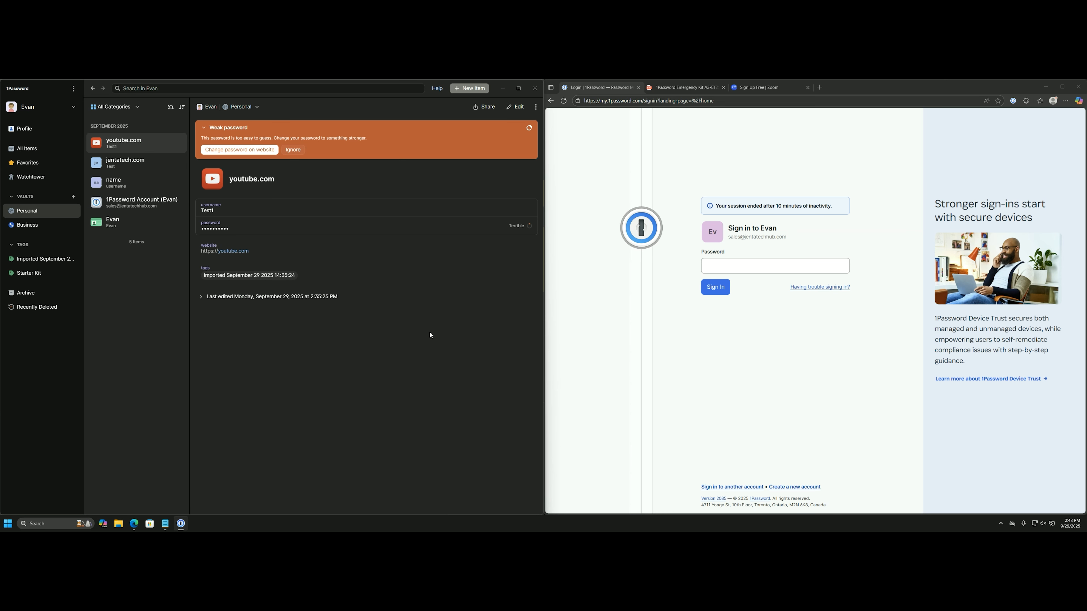
click(485, 107)
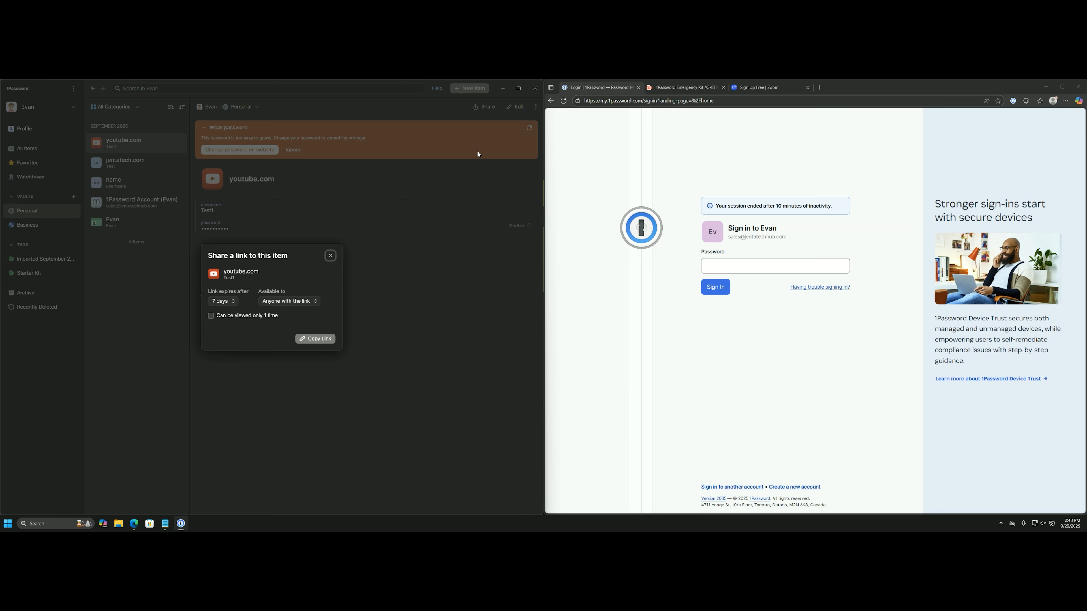
Keep link expiry at 7 days, restrict to specific people, then close without sharing.
click(227, 301)
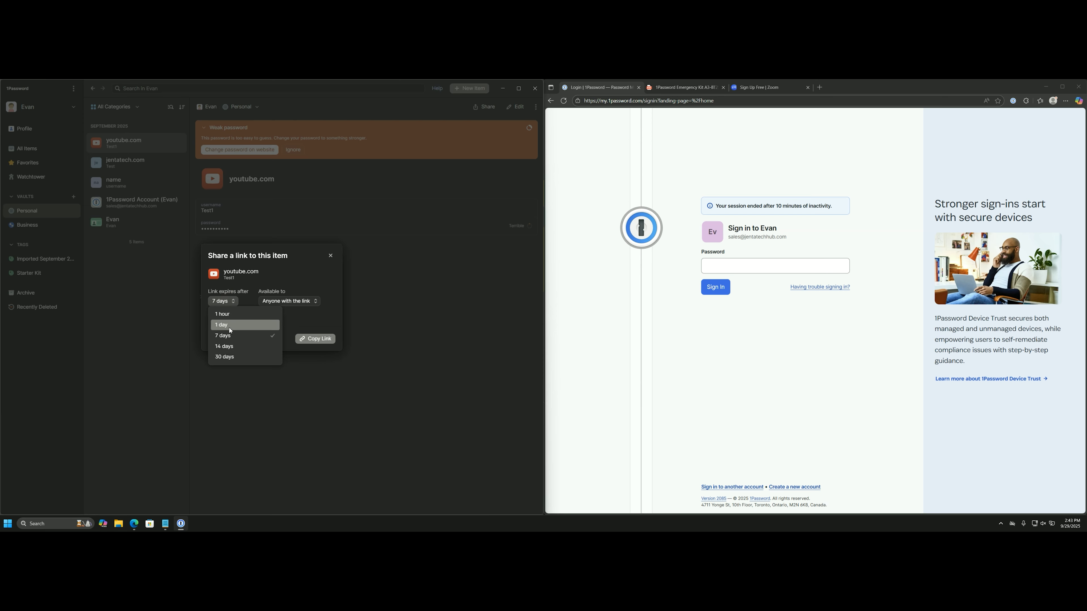
click(243, 303)
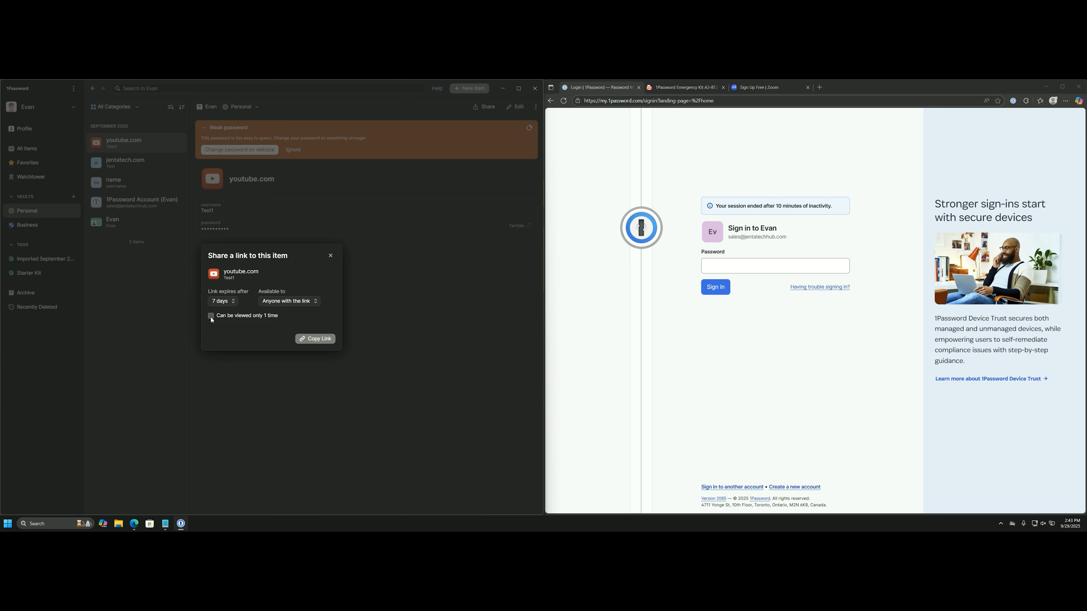
click(275, 300)
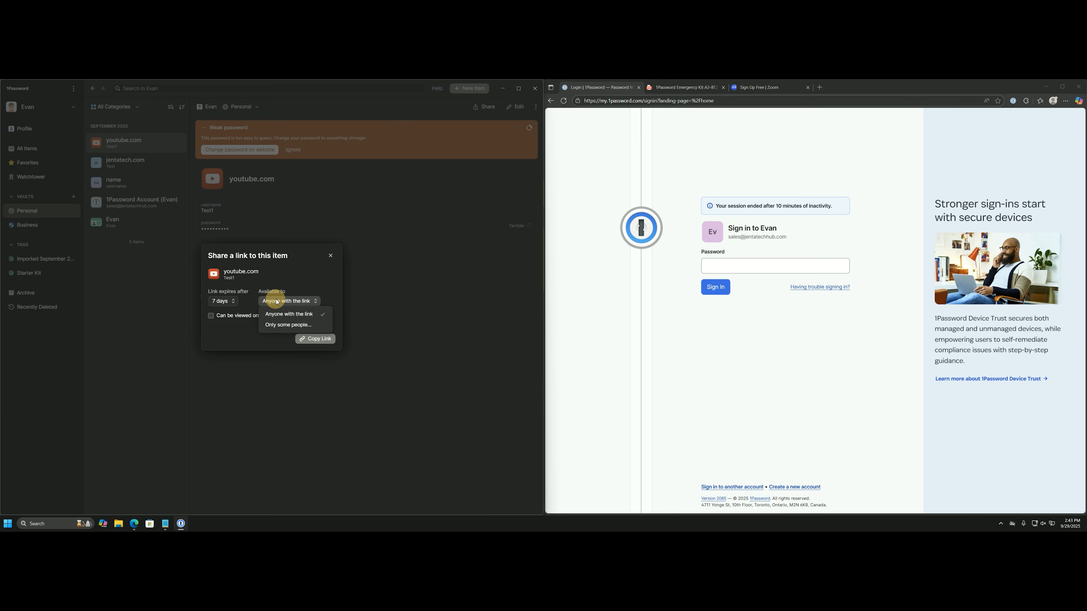
click(274, 326)
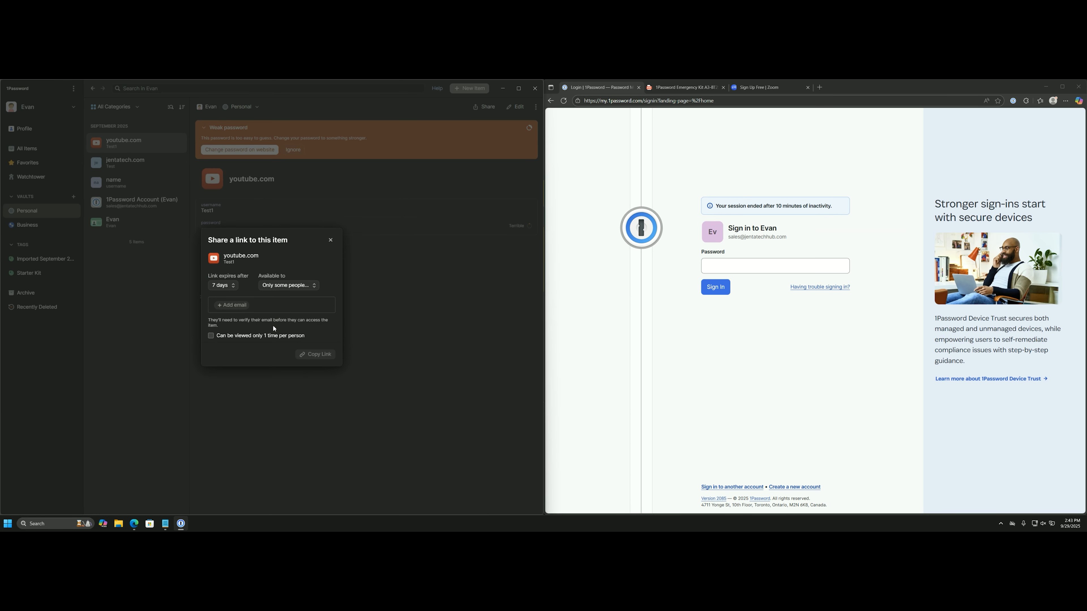
click(239, 304)
click(330, 240)
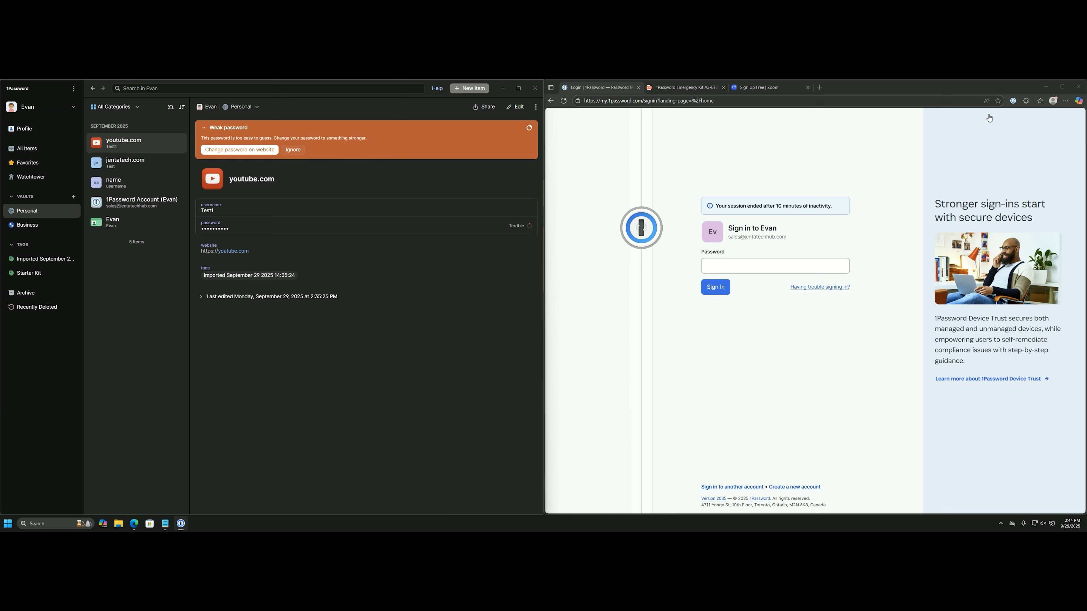
Close the stray Device Trust page that opened from the 1Password extension.
click(1013, 101)
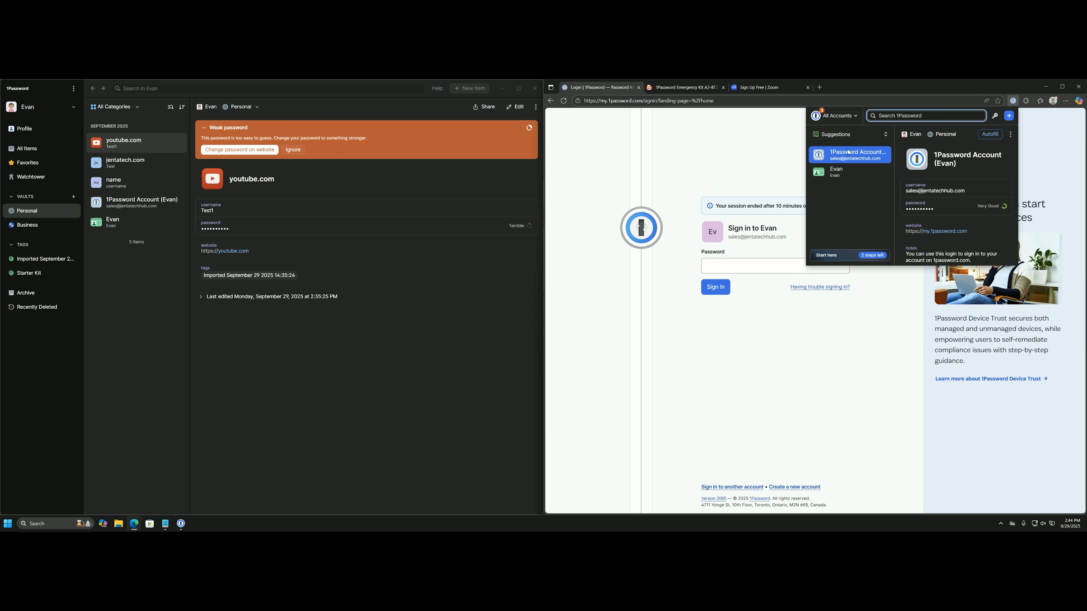
click(1030, 140)
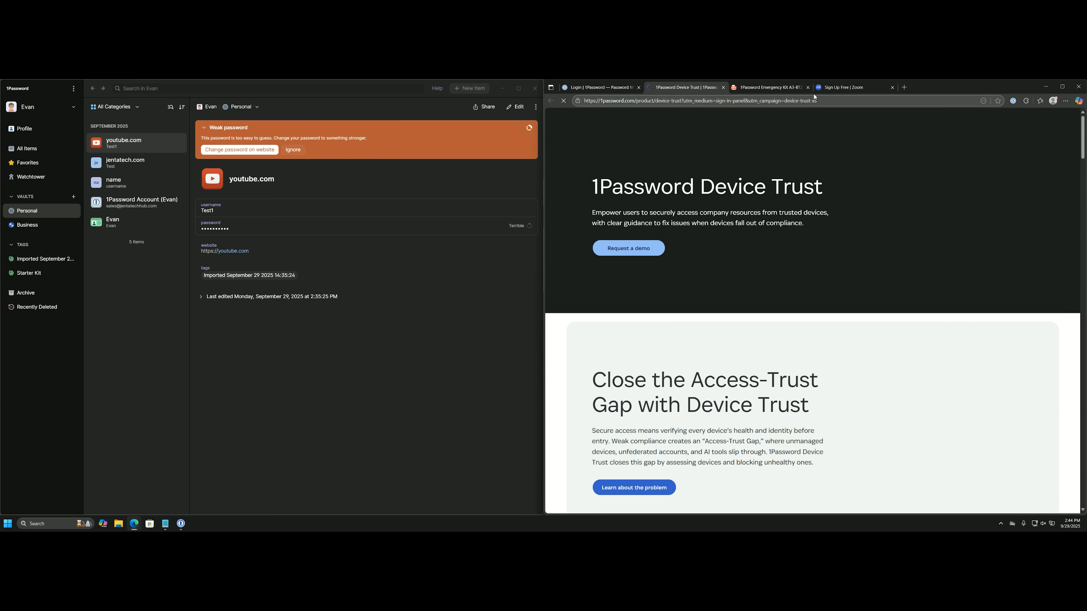
click(723, 88)
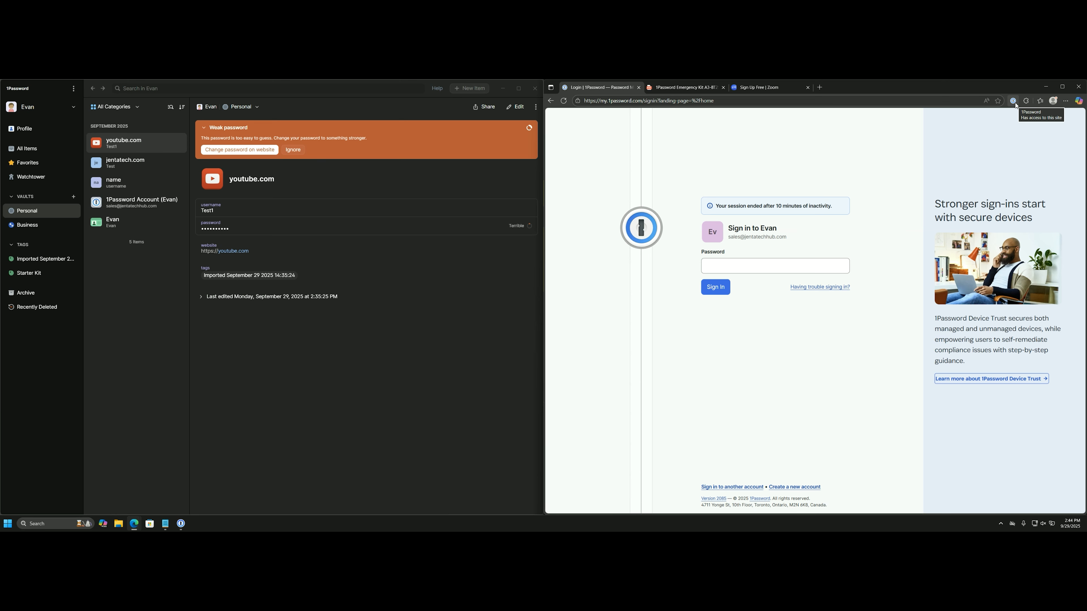
click(839, 141)
Autofill the saved 1Password Account password to sign back in to the web console.
click(757, 267)
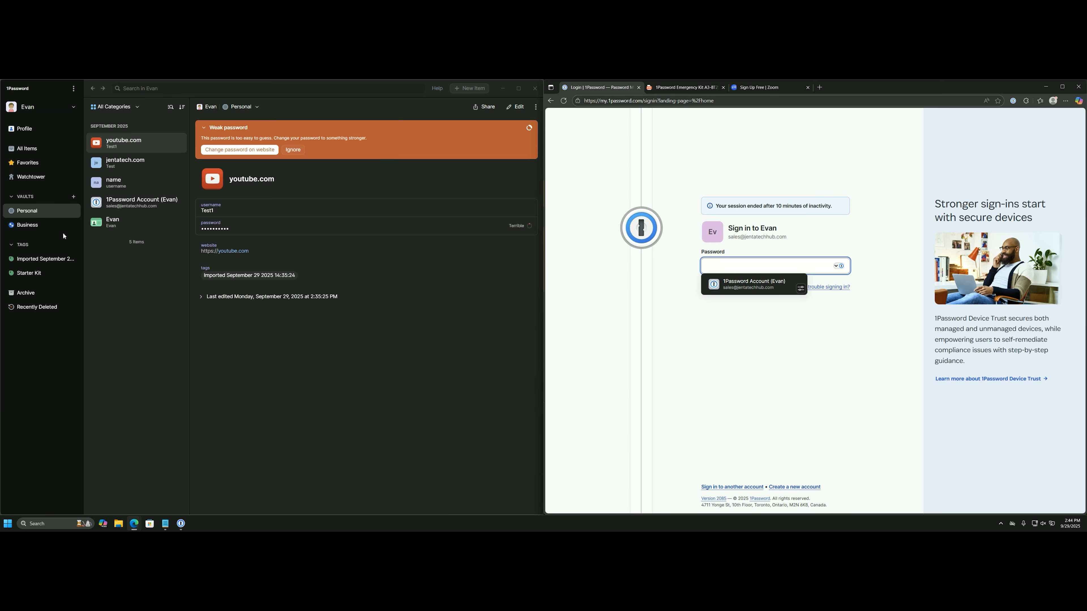
click(136, 205)
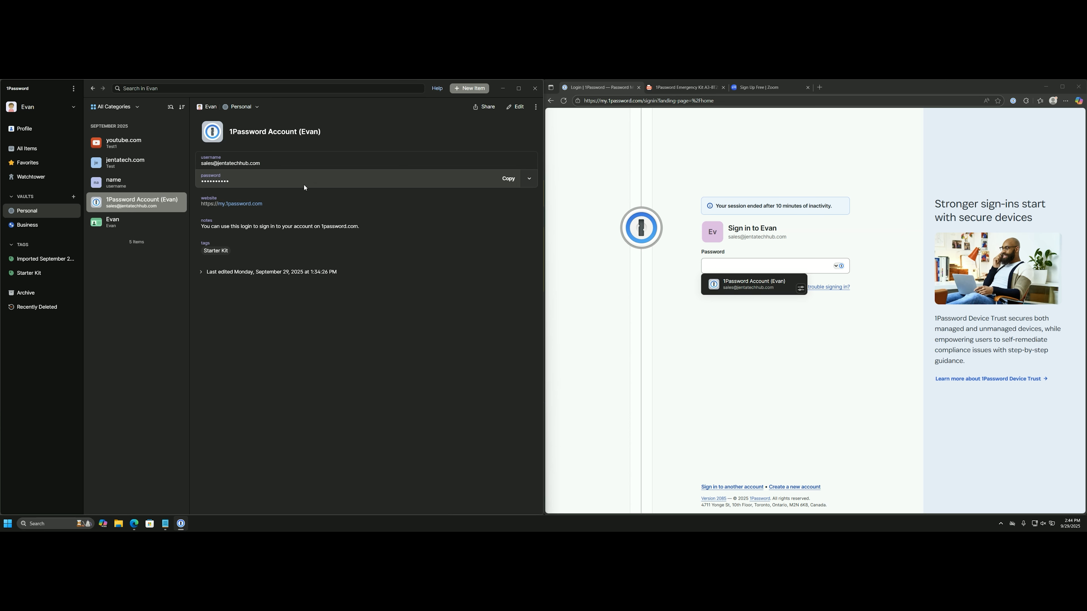
click(836, 268)
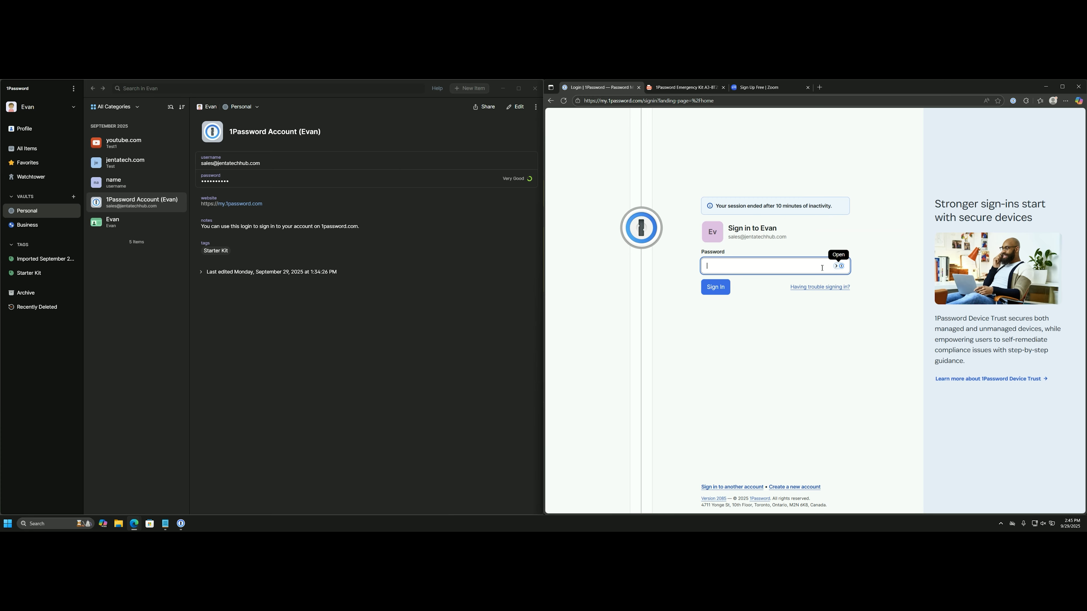
click(838, 269)
click(839, 269)
click(838, 268)
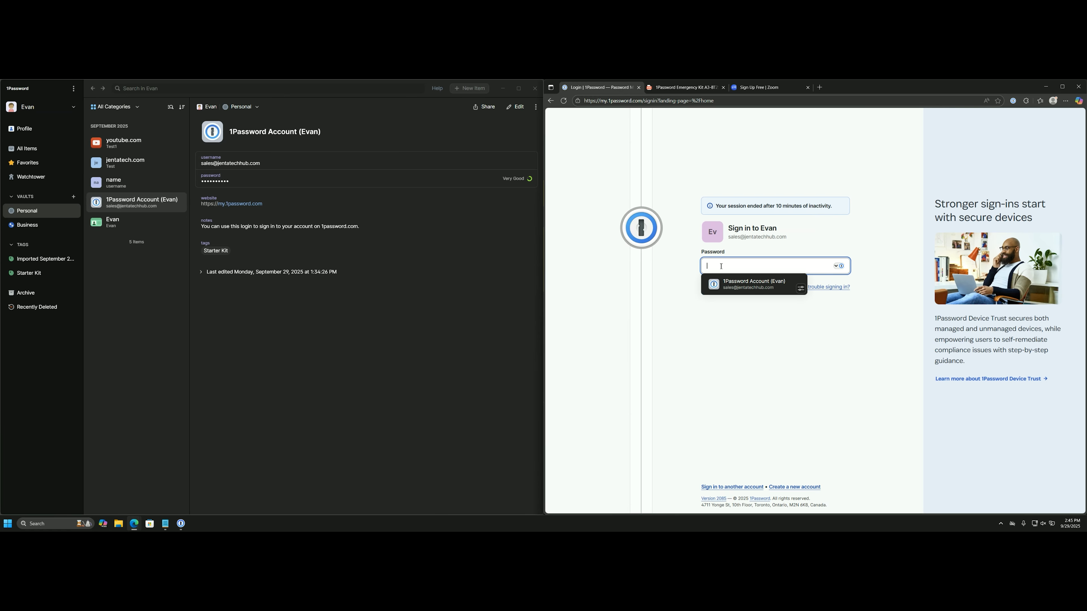
click(737, 287)
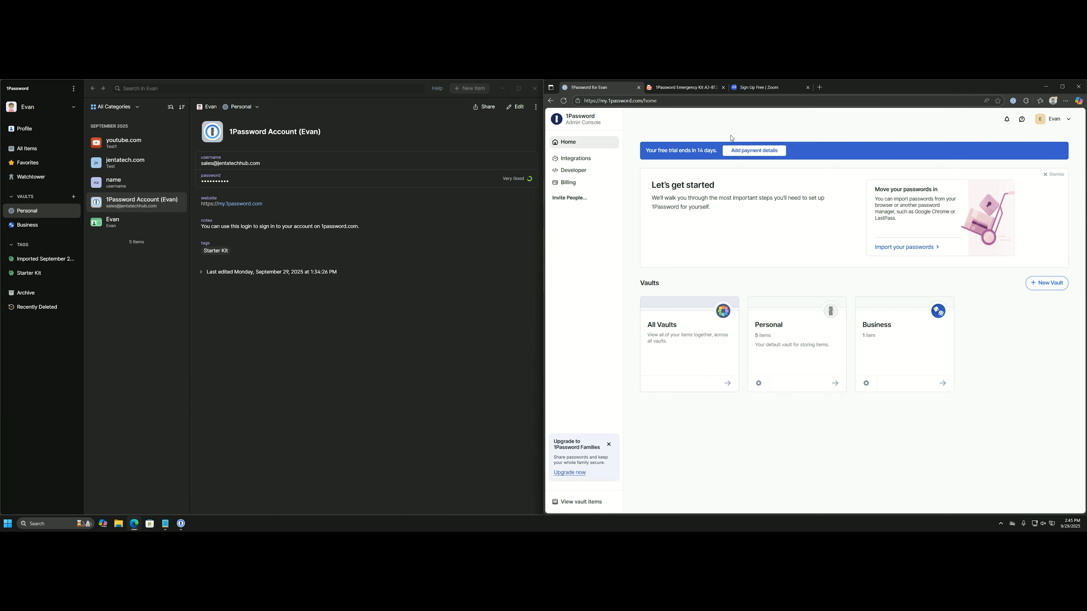
Enter the work e-mail on Zoom's free sign-up, dismiss 1Password's Save Item dialog, and continue.
click(779, 87)
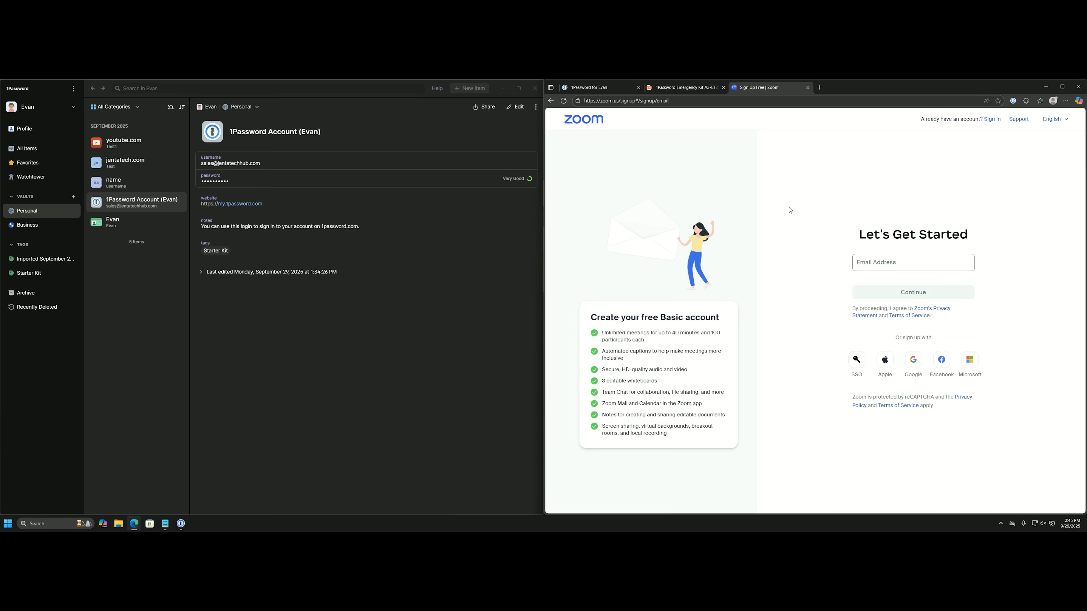
click(866, 263)
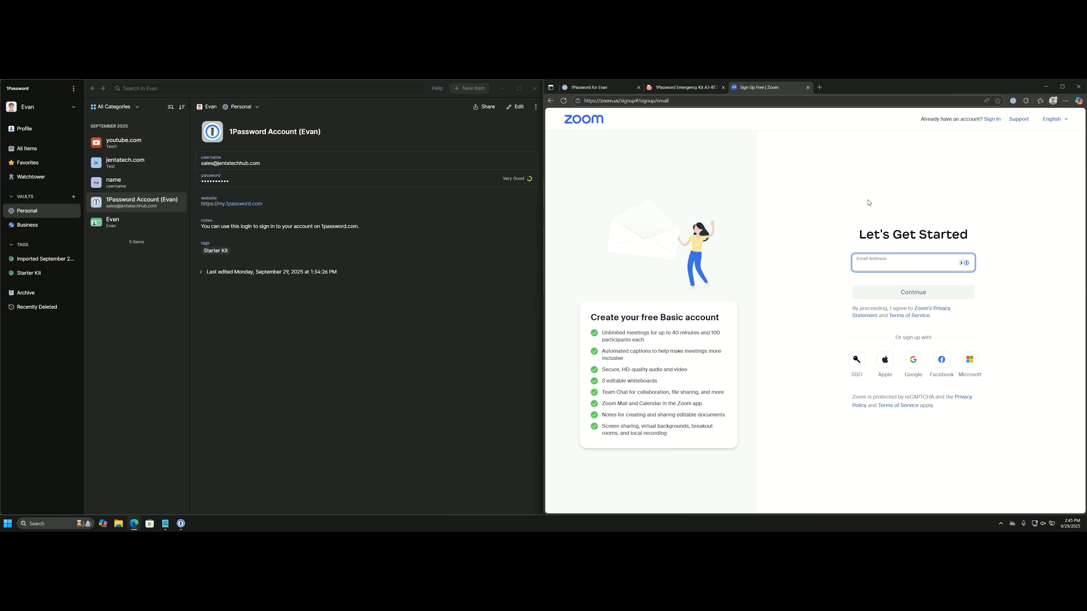
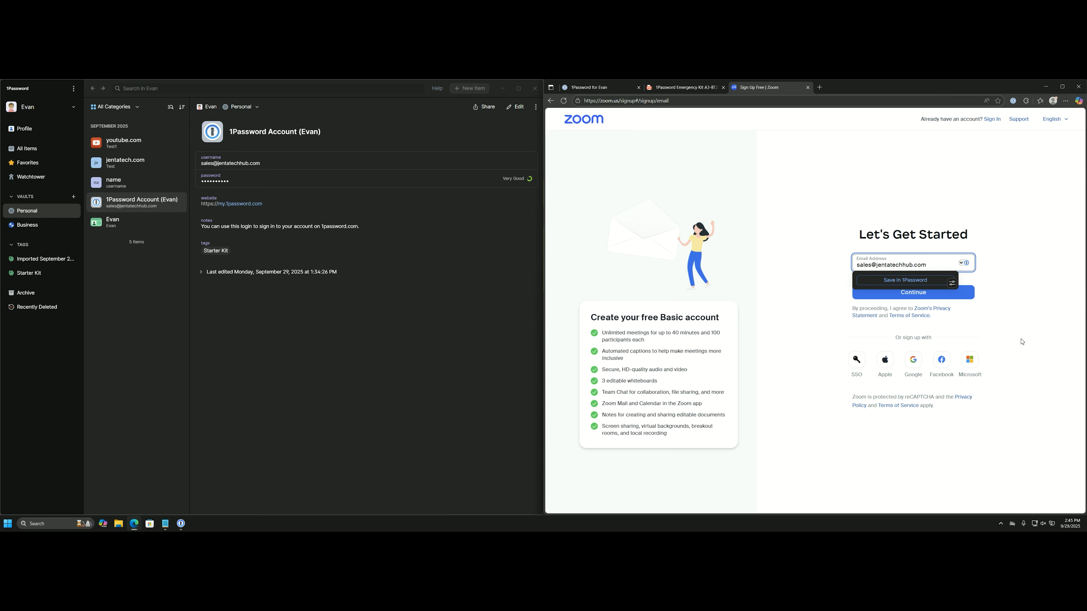
click(927, 282)
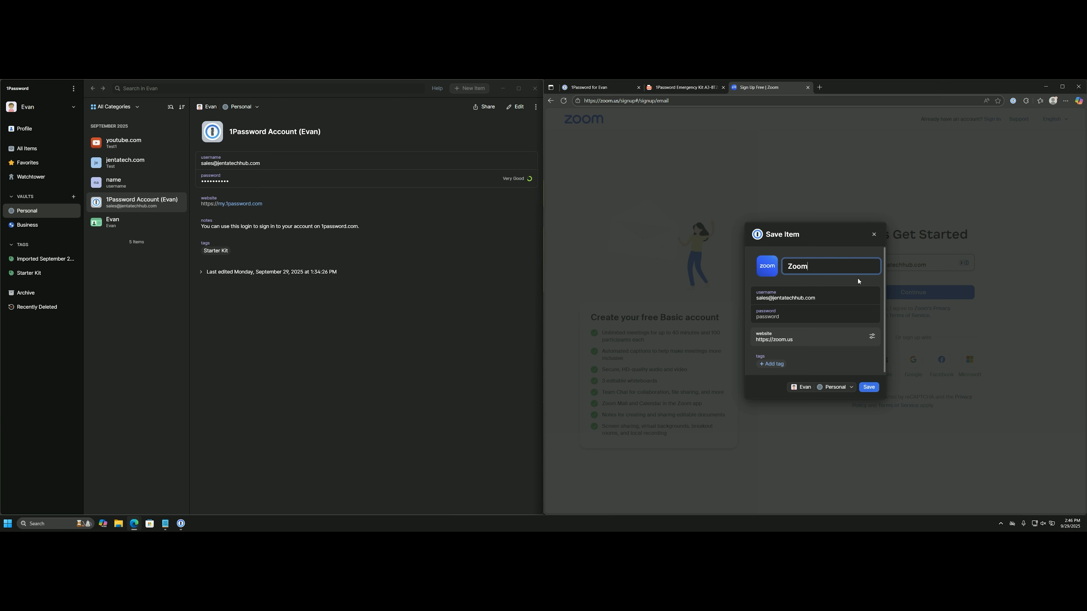
click(814, 317)
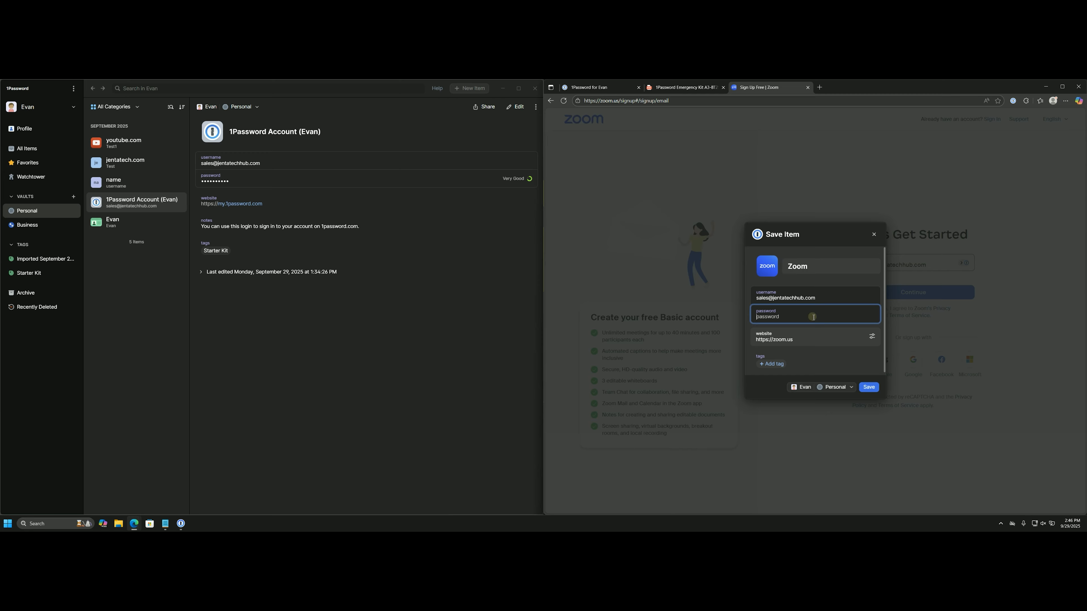
click(873, 234)
click(904, 292)
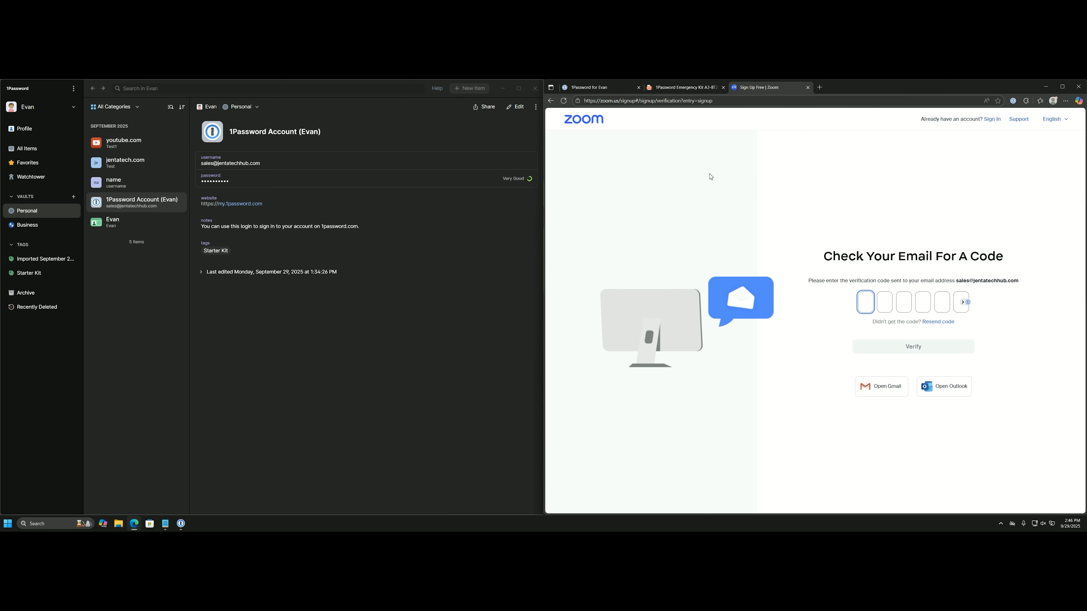
Copy the code from Zoom's verification e-mail in Zoho Mail, paste it into Zoom, and verify.
click(505, 88)
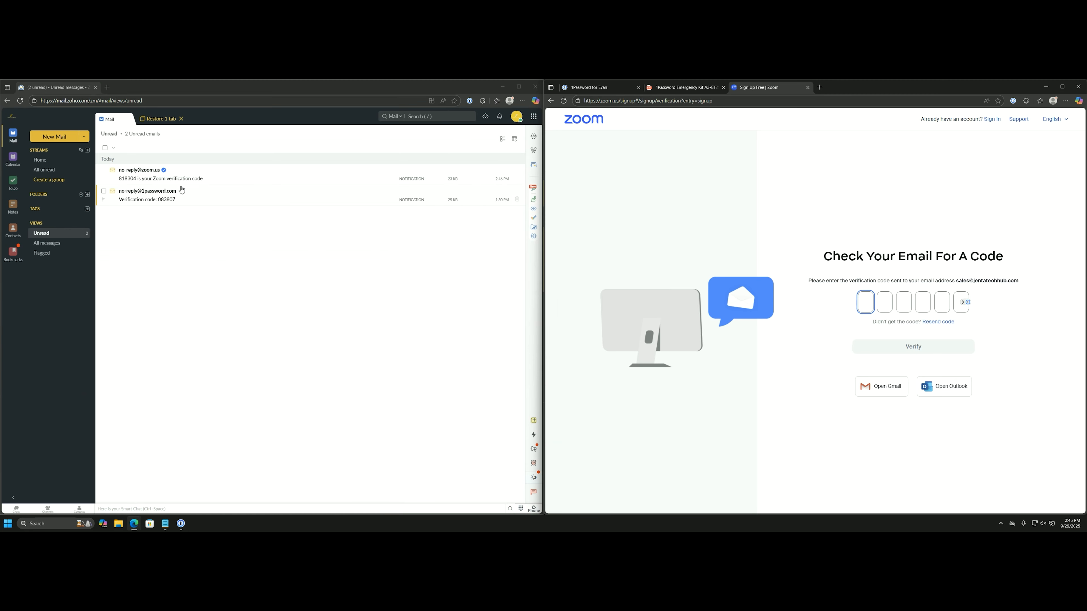
click(180, 180)
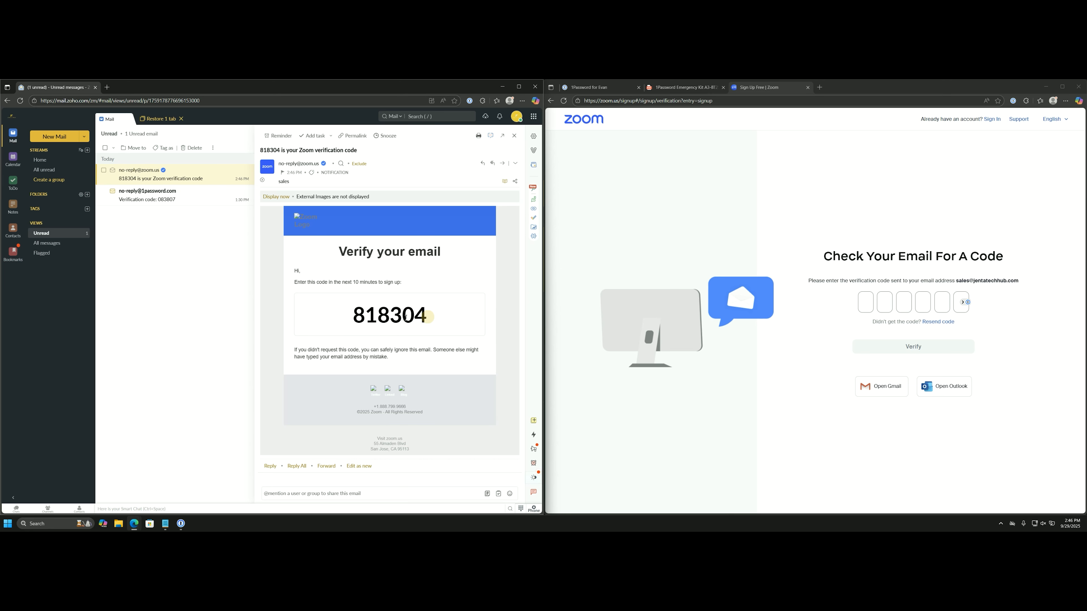
drag(428, 316, 354, 320)
key(ctrl+c)
click(866, 304)
key(ctrl+v)
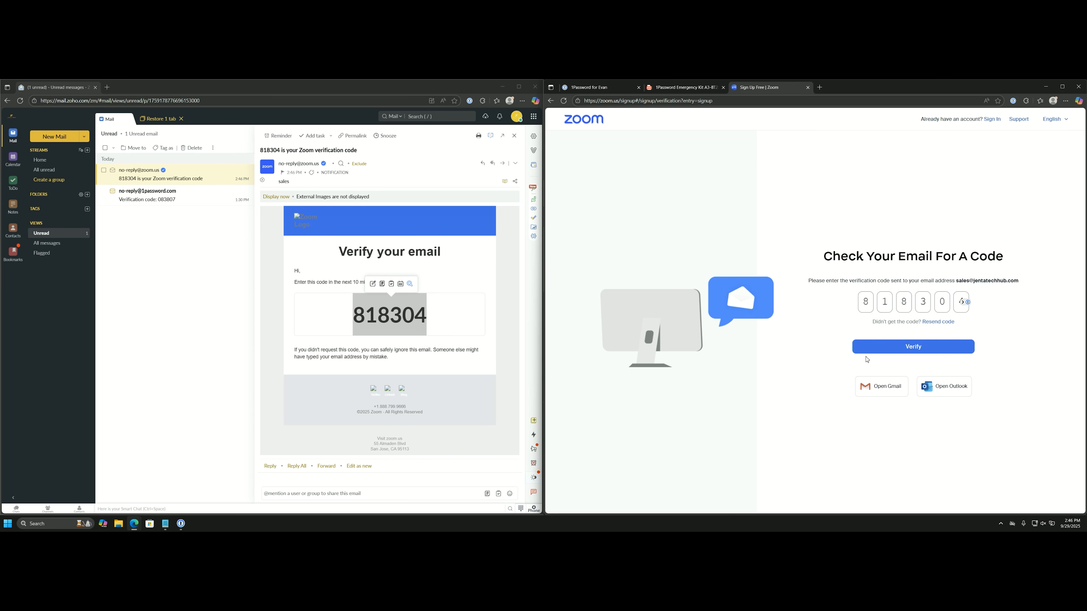
click(883, 348)
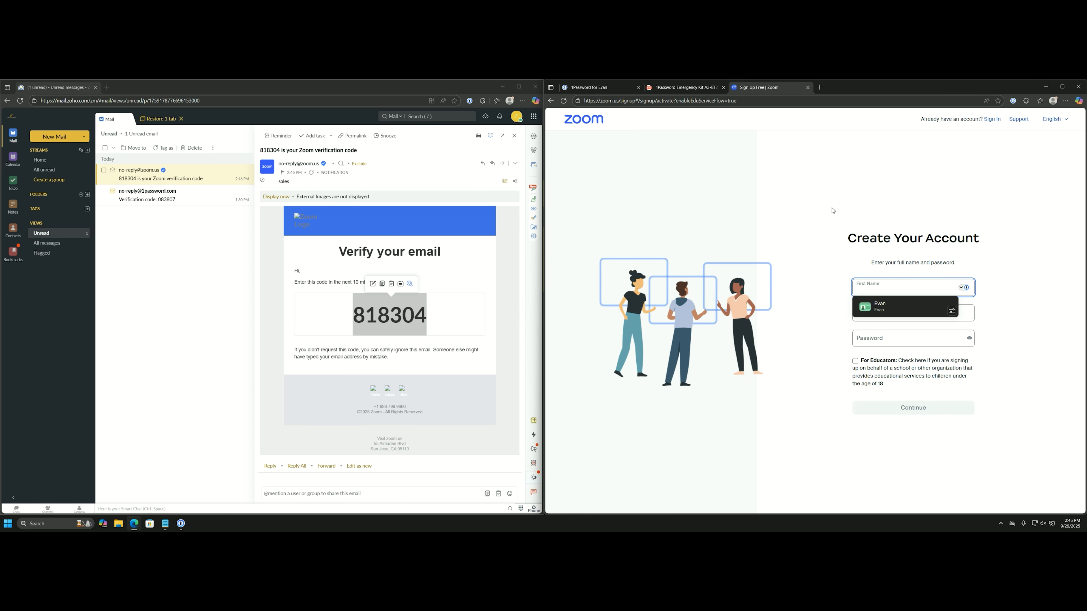
Fill in the first and last name on Zoom's Create Your Account form.
click(902, 222)
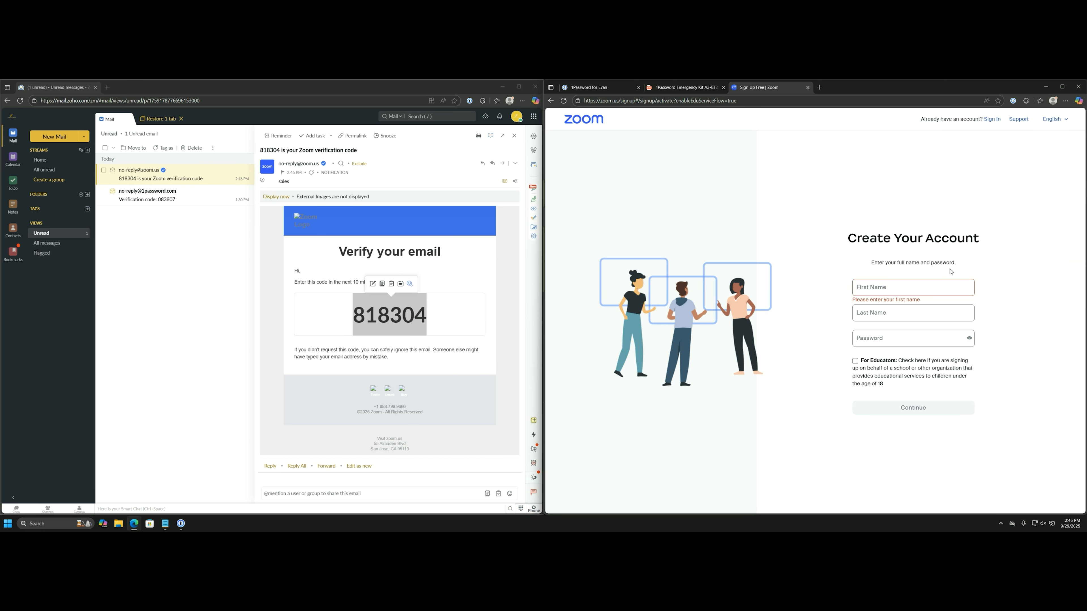
click(914, 290)
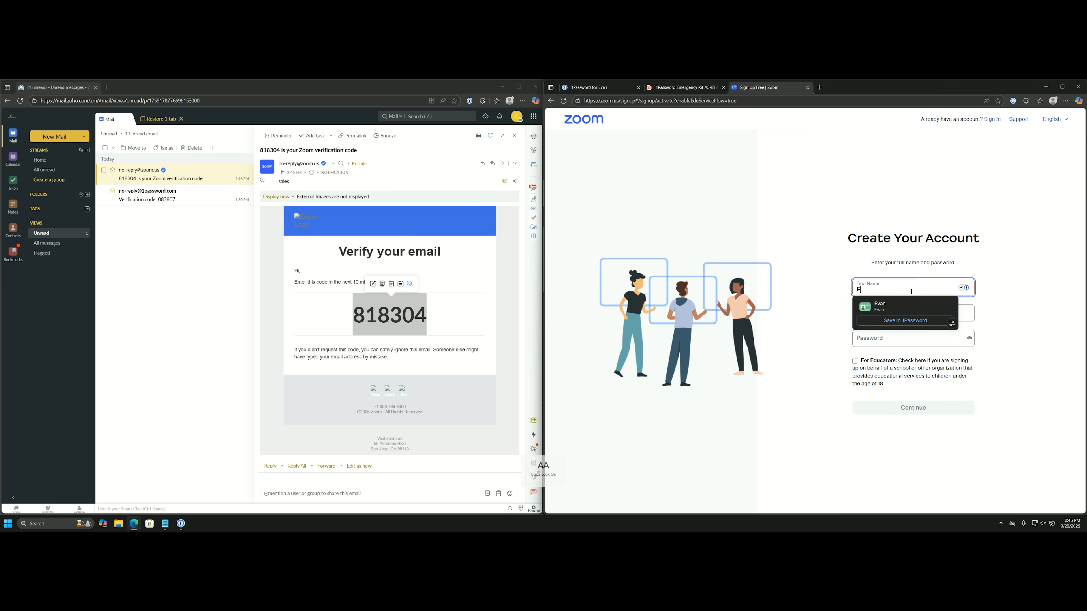
key(Tab)
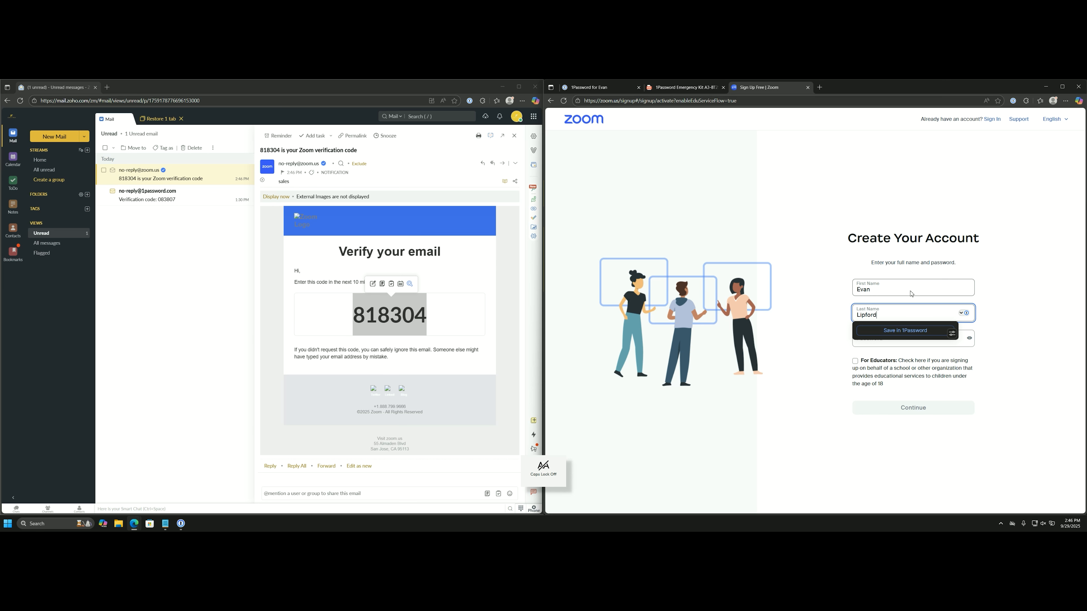
key(Tab)
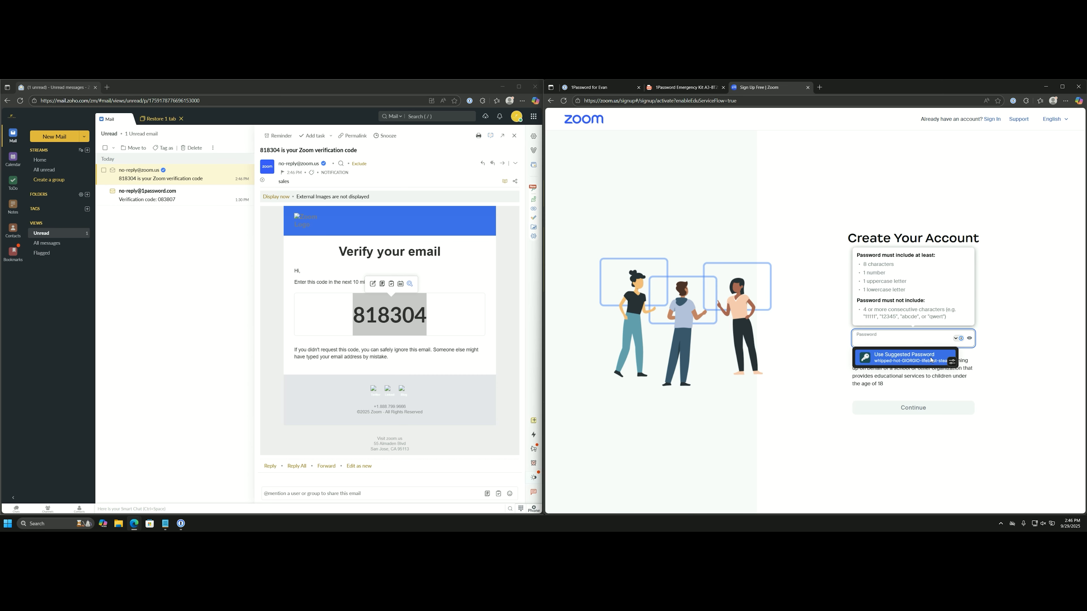
Fill a generated 32-character password, save the Zoom login to 1Password, and create the account.
click(951, 364)
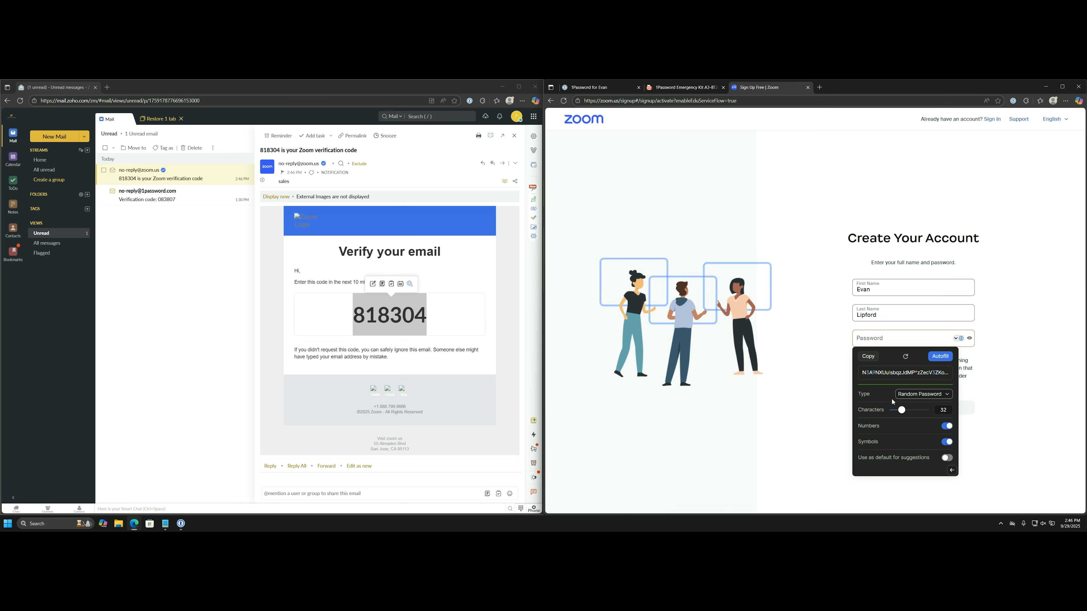
drag(902, 410, 905, 414)
click(942, 411)
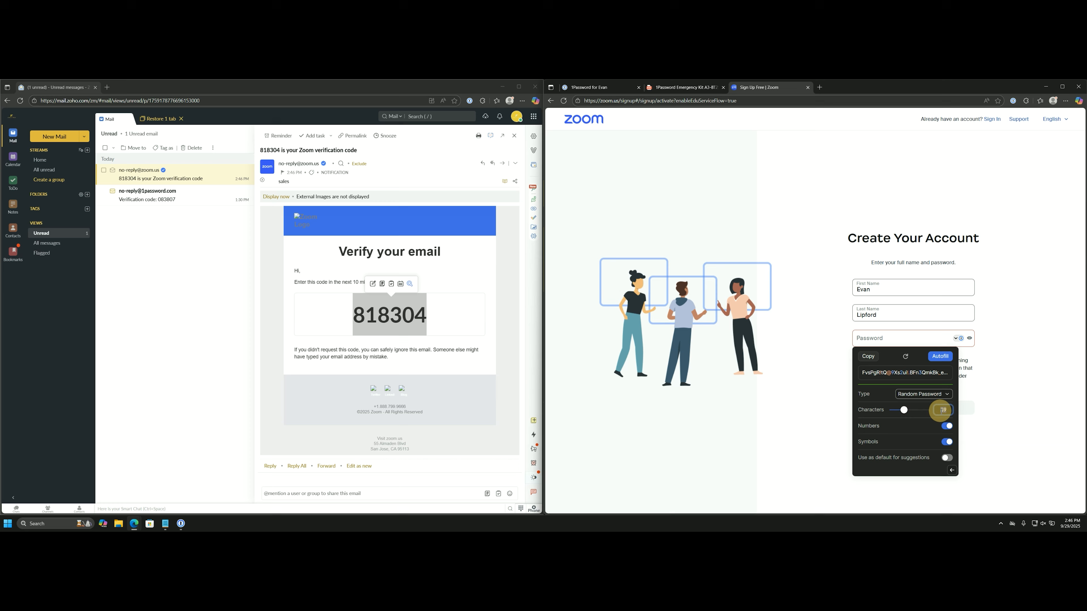
text(32)
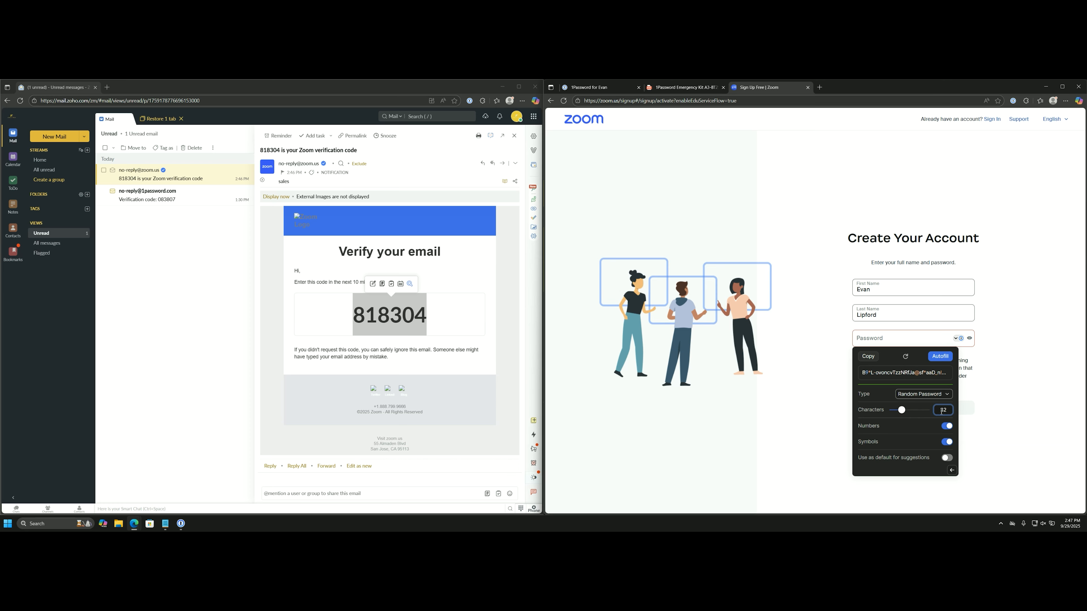
click(939, 357)
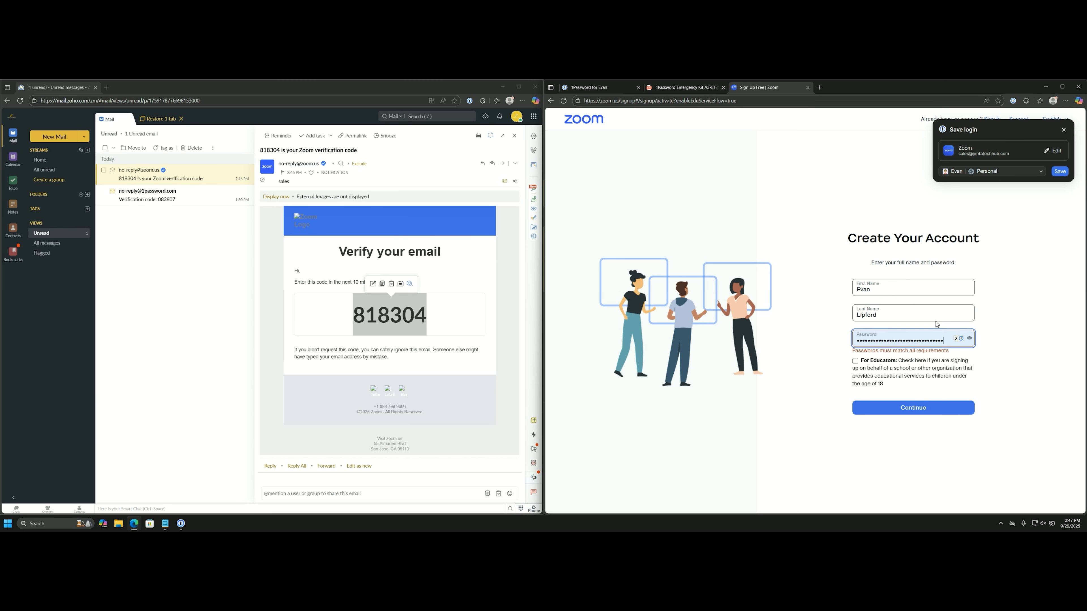
click(925, 339)
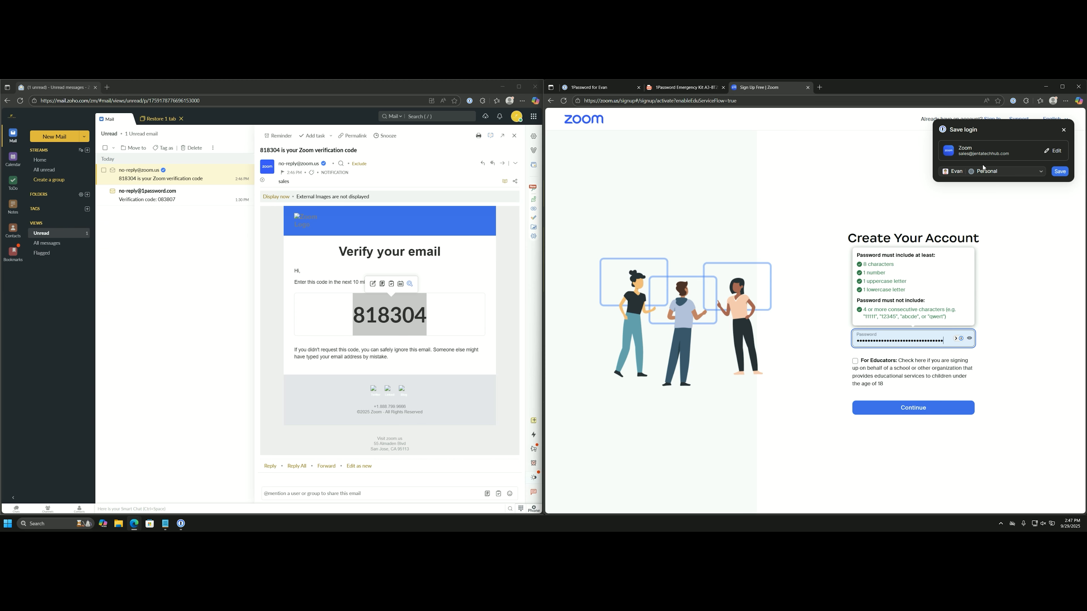
click(1055, 171)
click(912, 408)
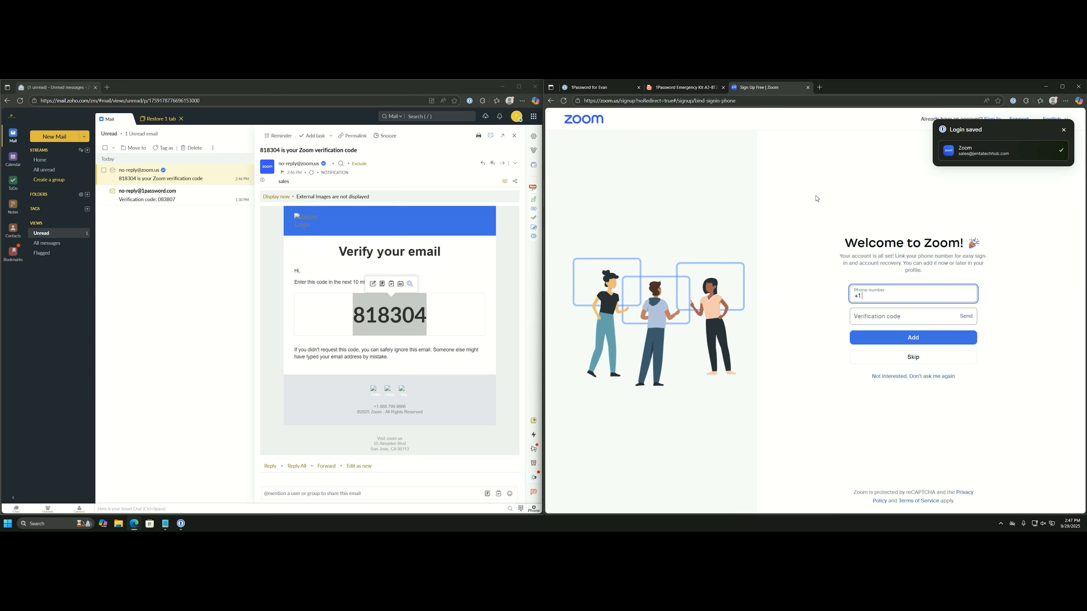
Skip the sign-in phone number and the trial, staying on Zoom's basic account.
click(914, 360)
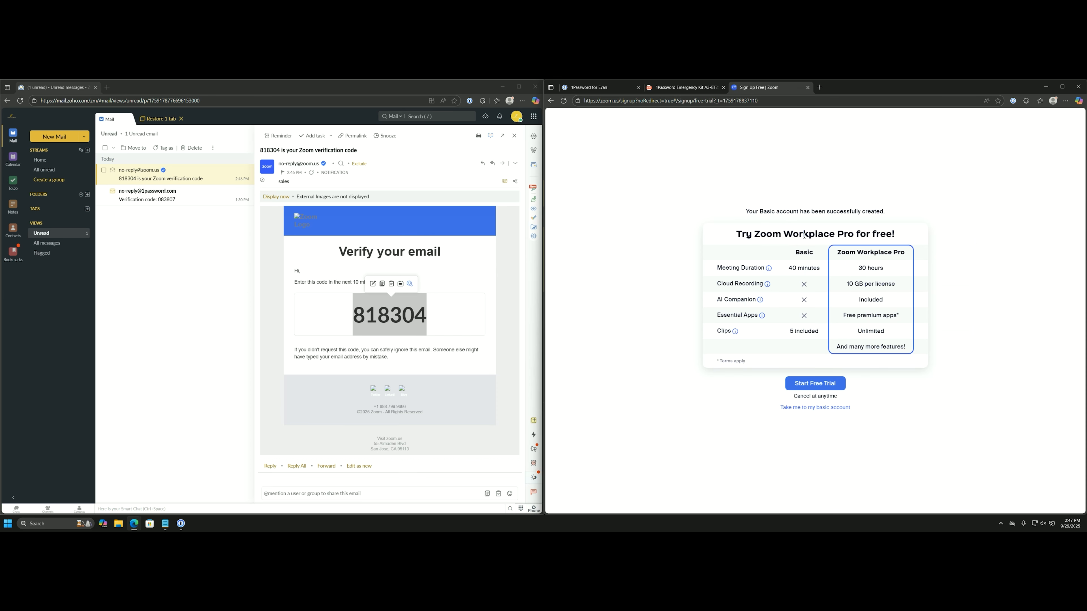
click(817, 407)
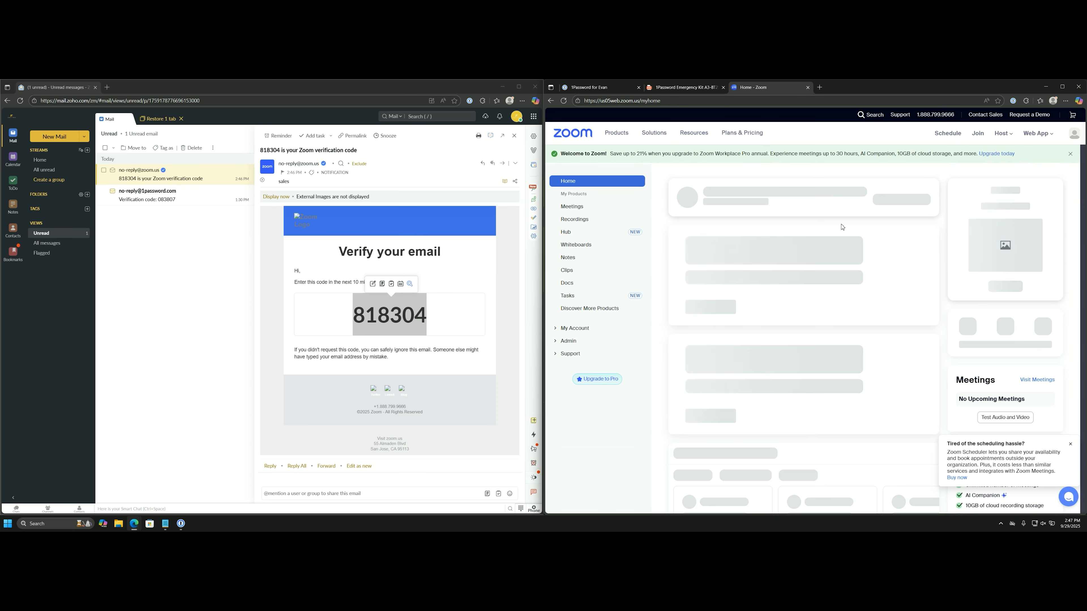
click(973, 226)
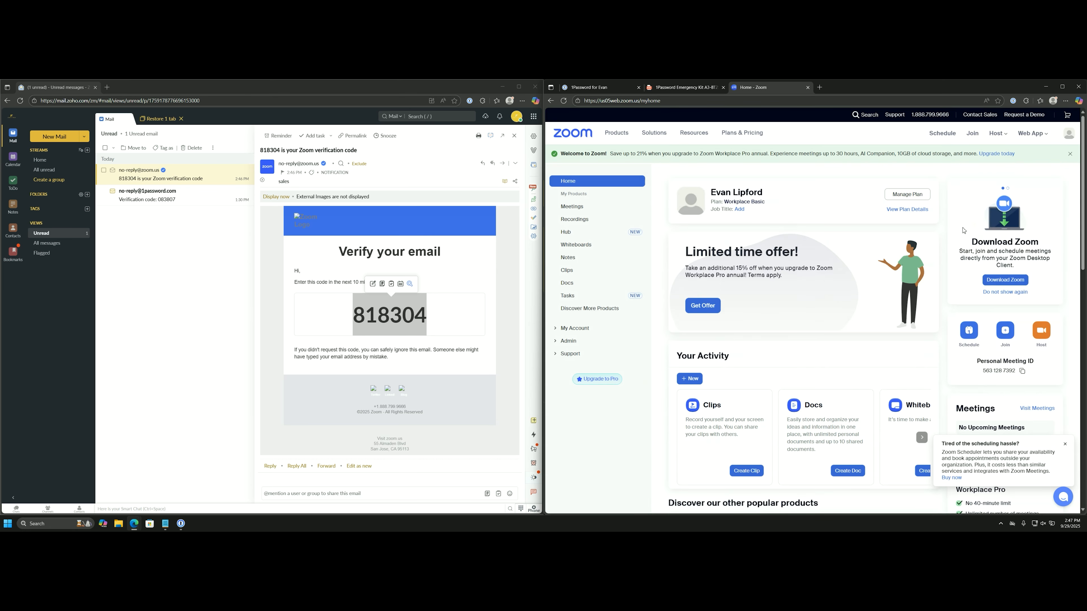
Review the saved Zoom login in 1Password, then sign out of Zoom and autofill the sign-in e-mail.
click(181, 523)
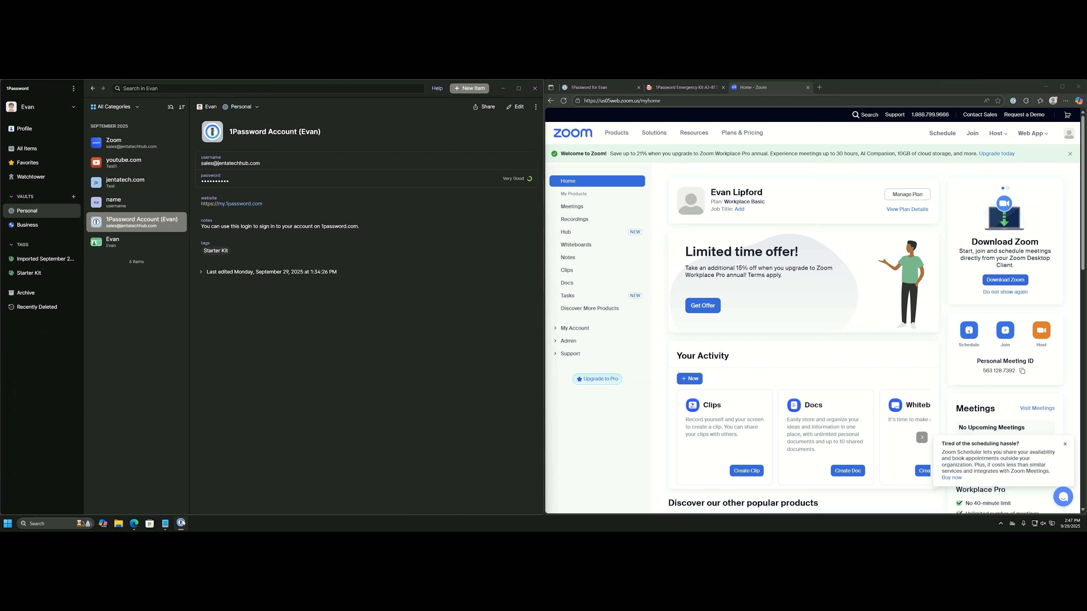
click(129, 147)
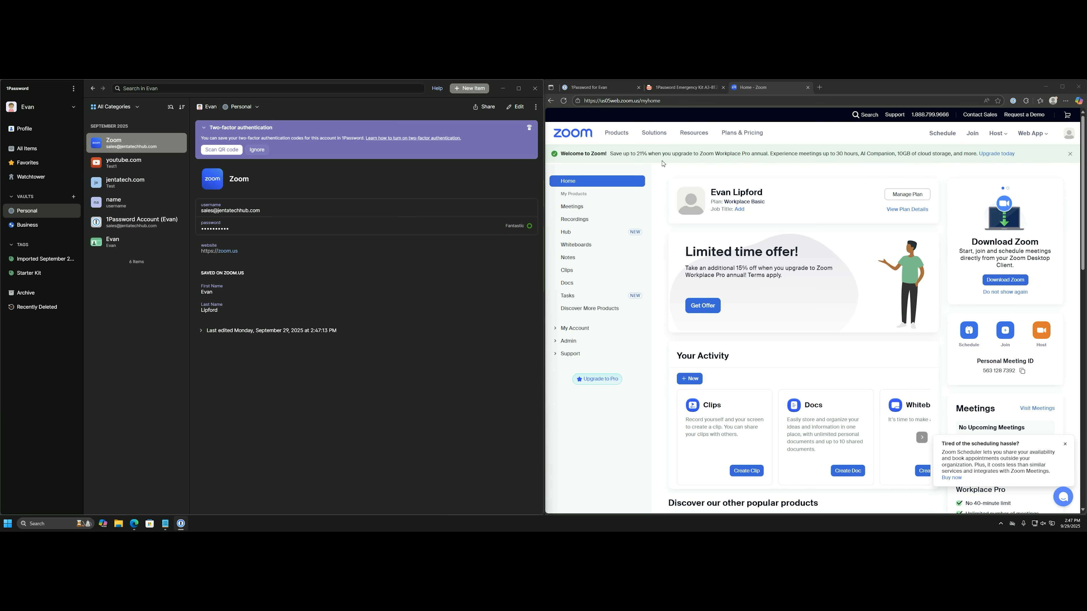
click(1066, 136)
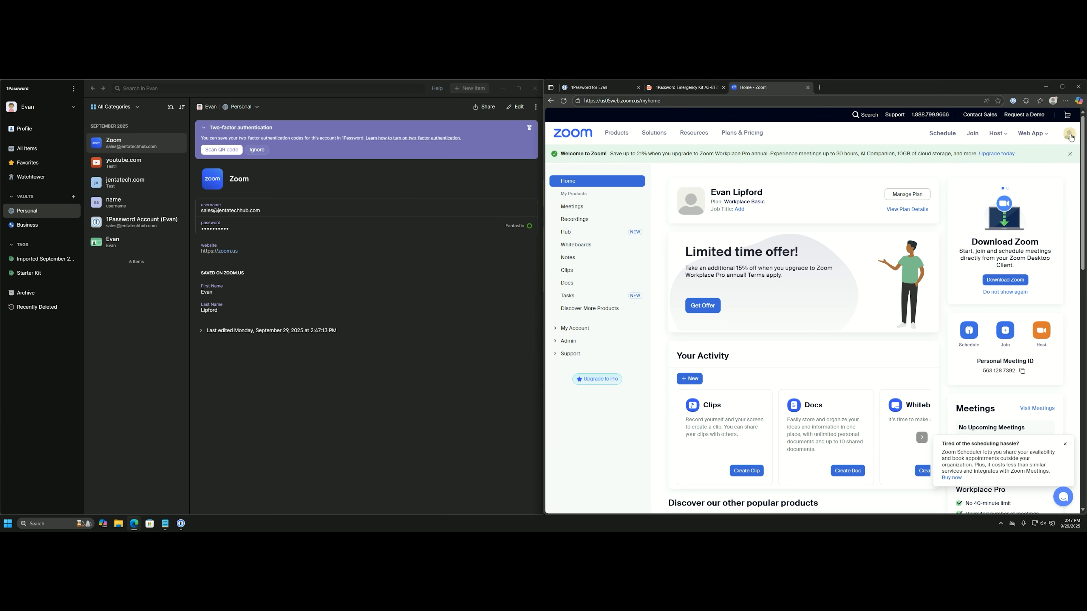
click(1026, 211)
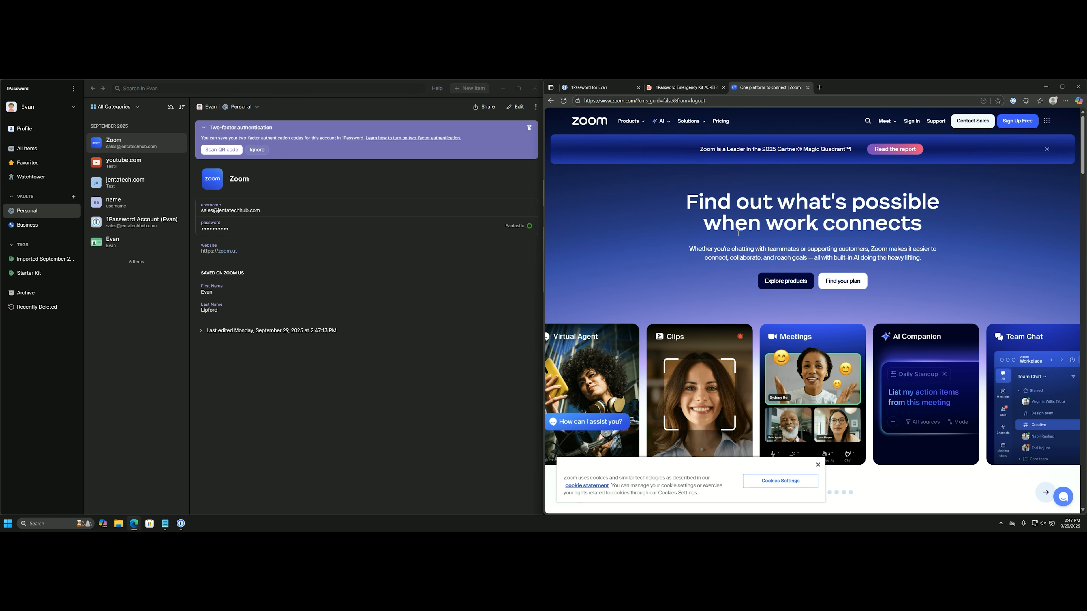
click(915, 121)
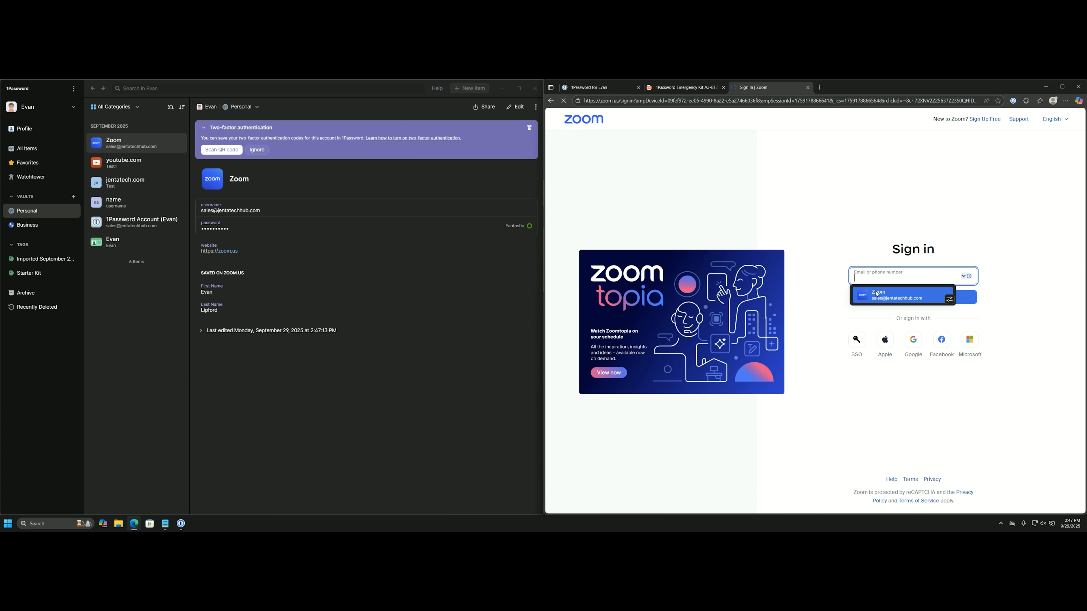
click(877, 299)
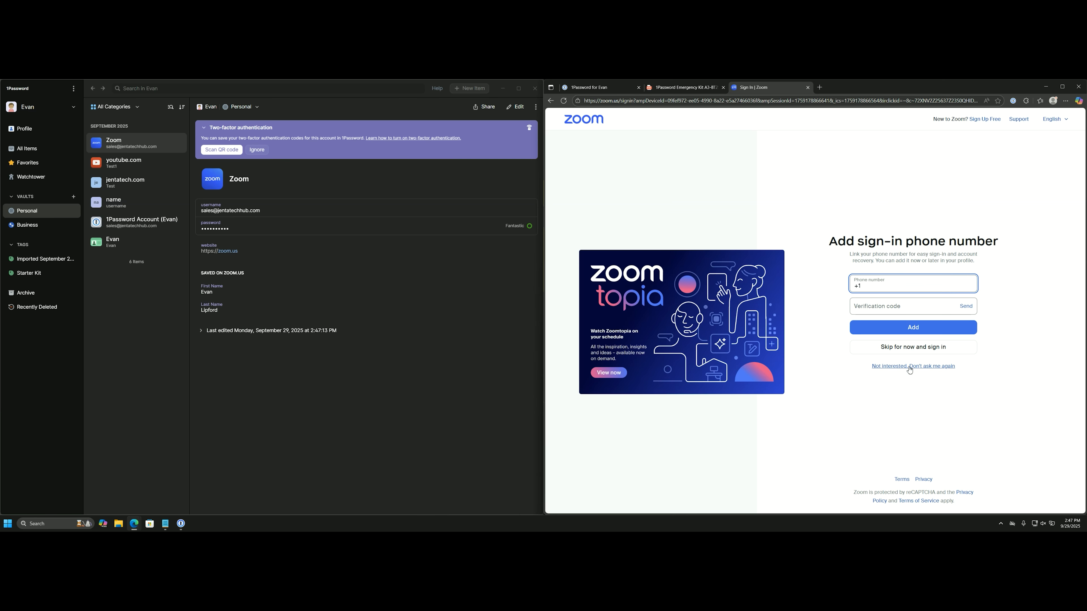
Decline the phone prompt, sign out of Zoom, and sign back in with the autofilled Zoom login.
click(910, 368)
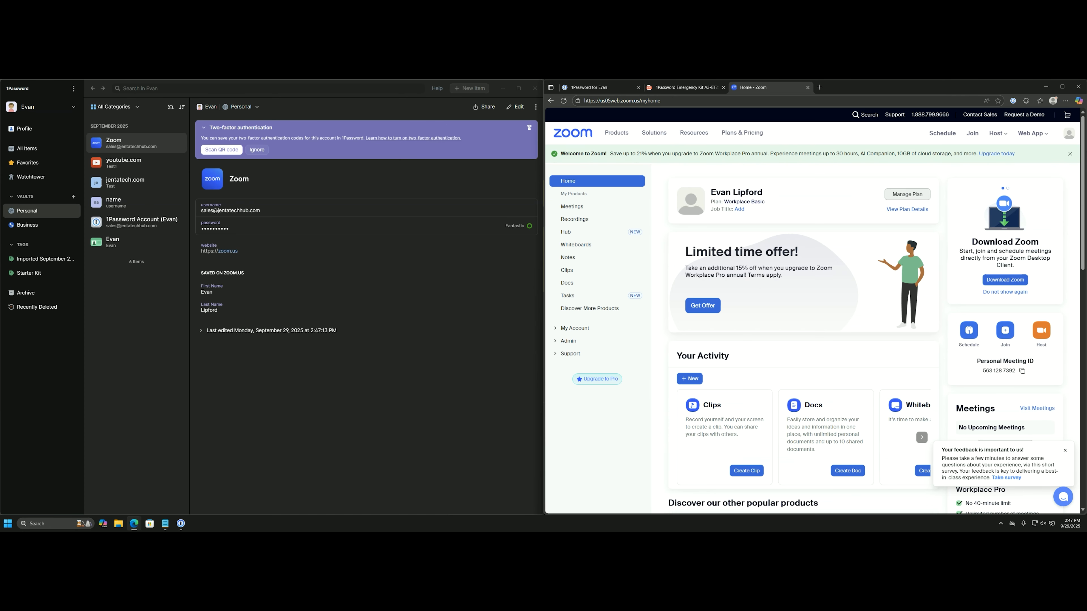
click(1072, 133)
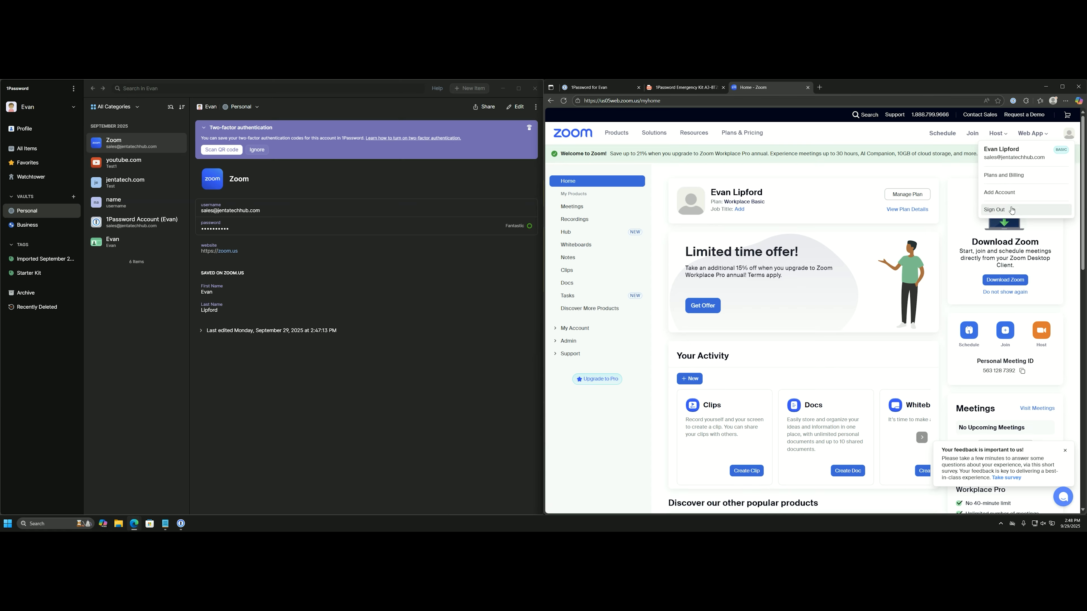
click(997, 209)
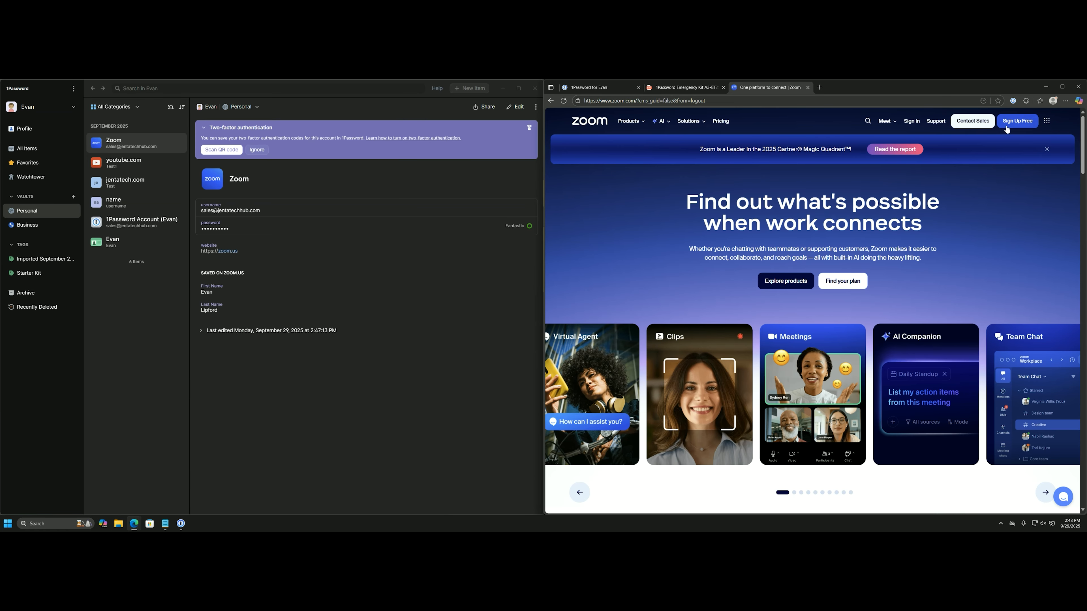
click(907, 124)
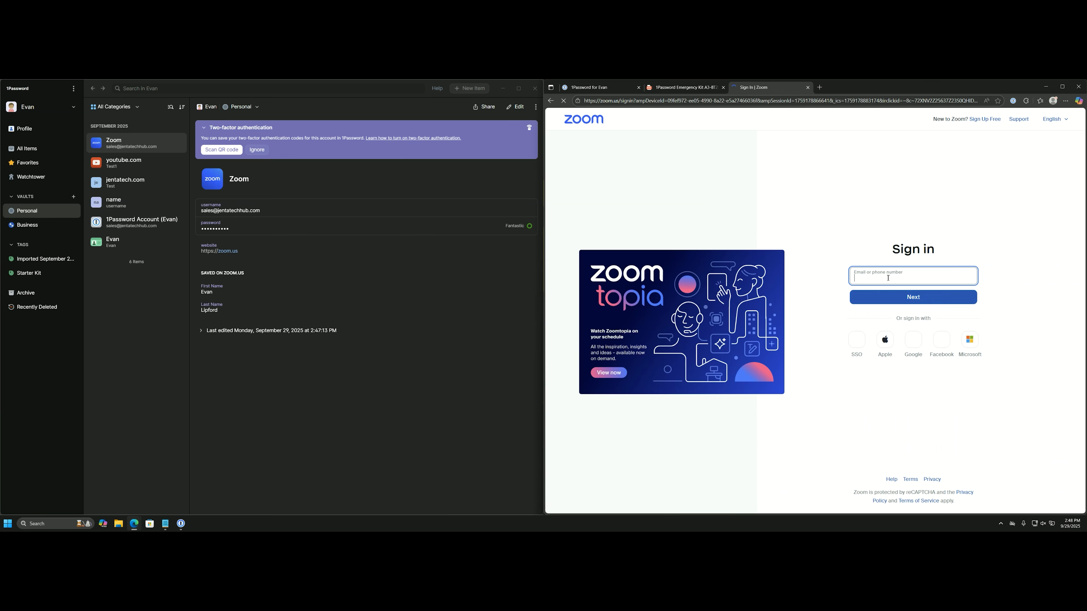
click(889, 275)
click(881, 295)
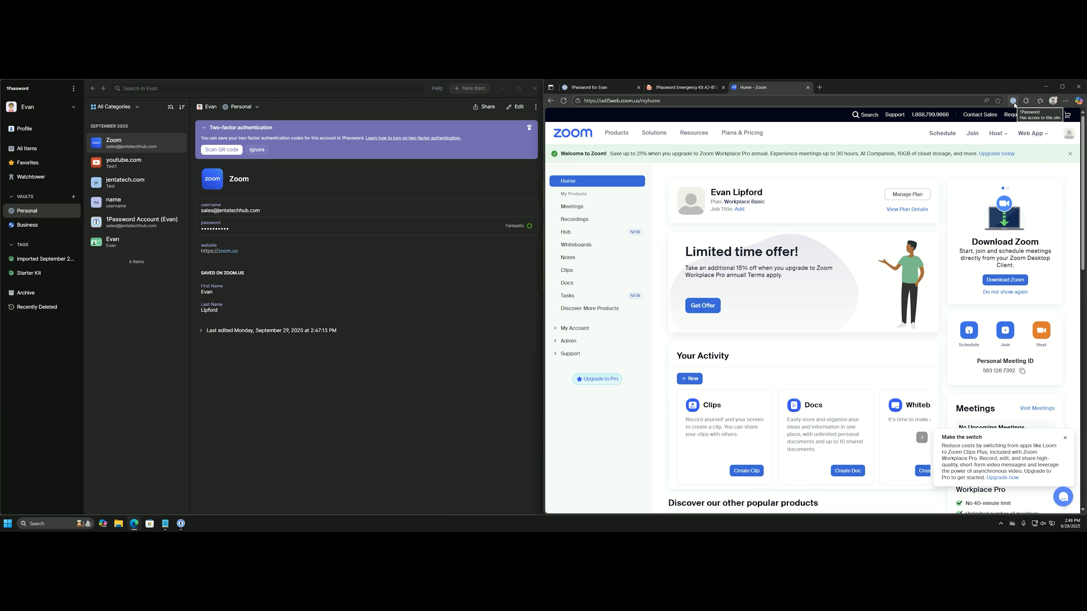
click(514, 107)
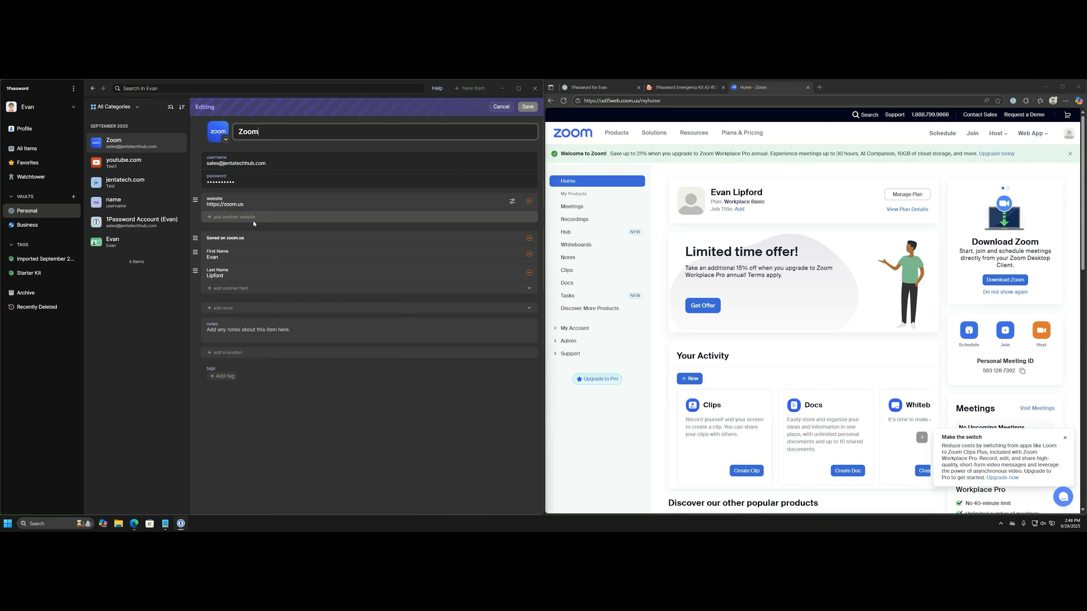
click(263, 204)
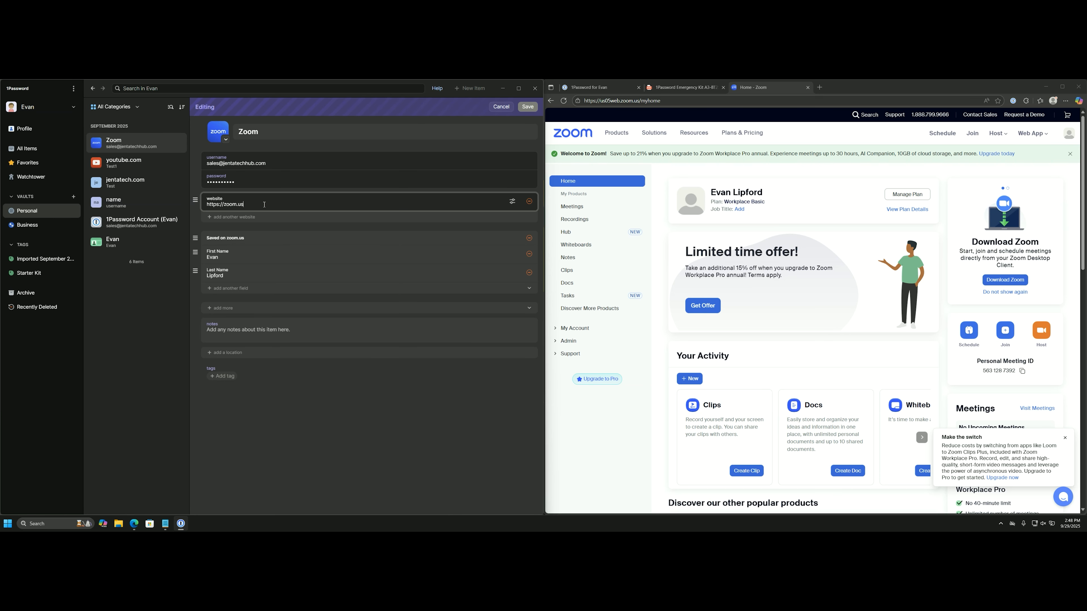
key(BackSpace)
key(BackSpace)
text(com)
click(535, 108)
click(1068, 133)
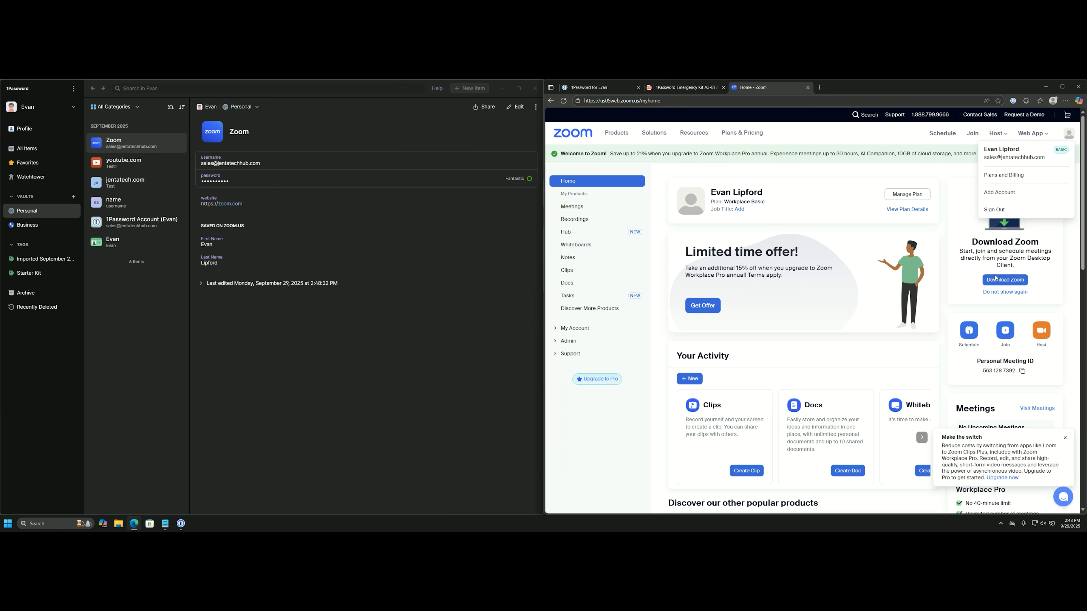
click(1006, 214)
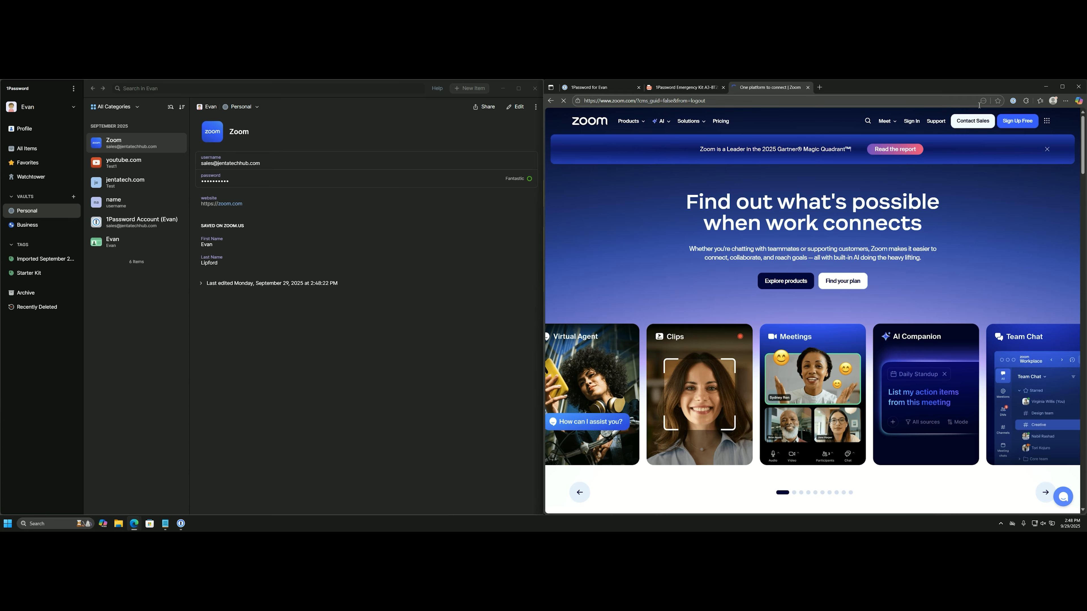
click(912, 121)
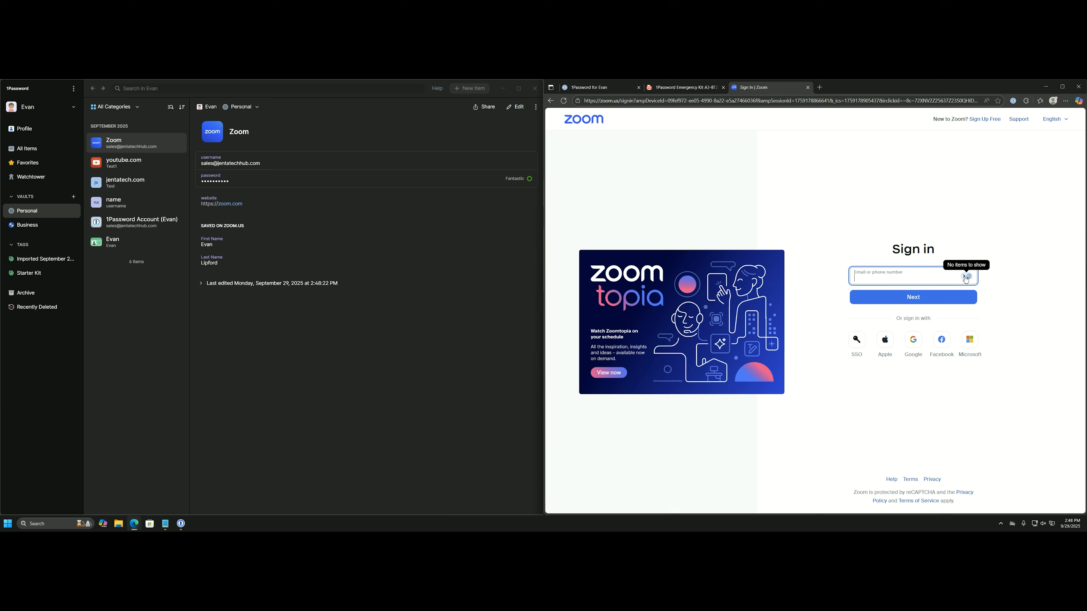
click(515, 107)
click(259, 203)
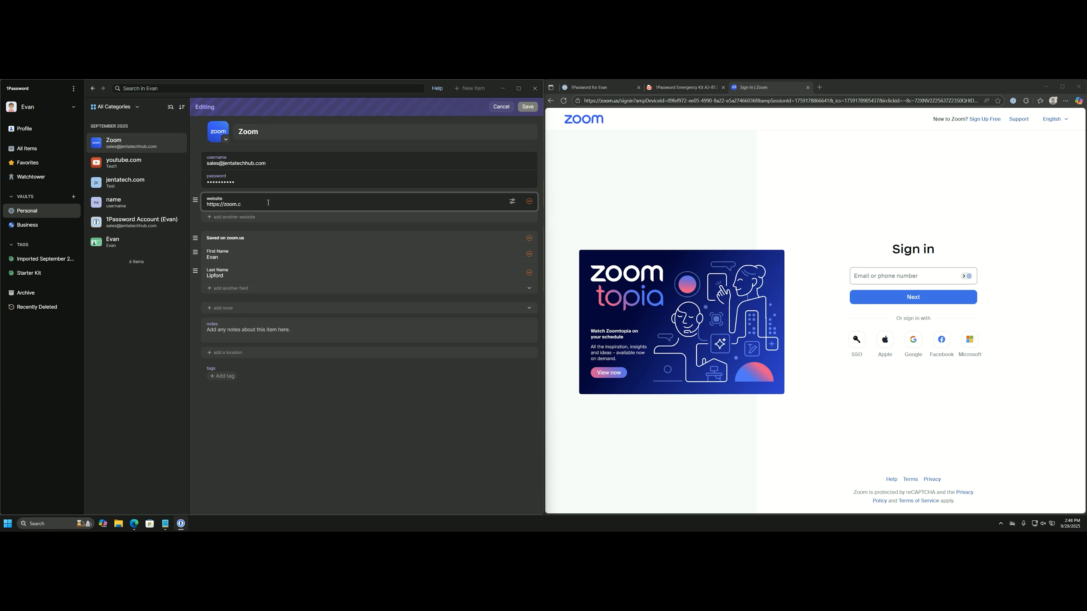
key(BackSpace)
text(us)
click(527, 107)
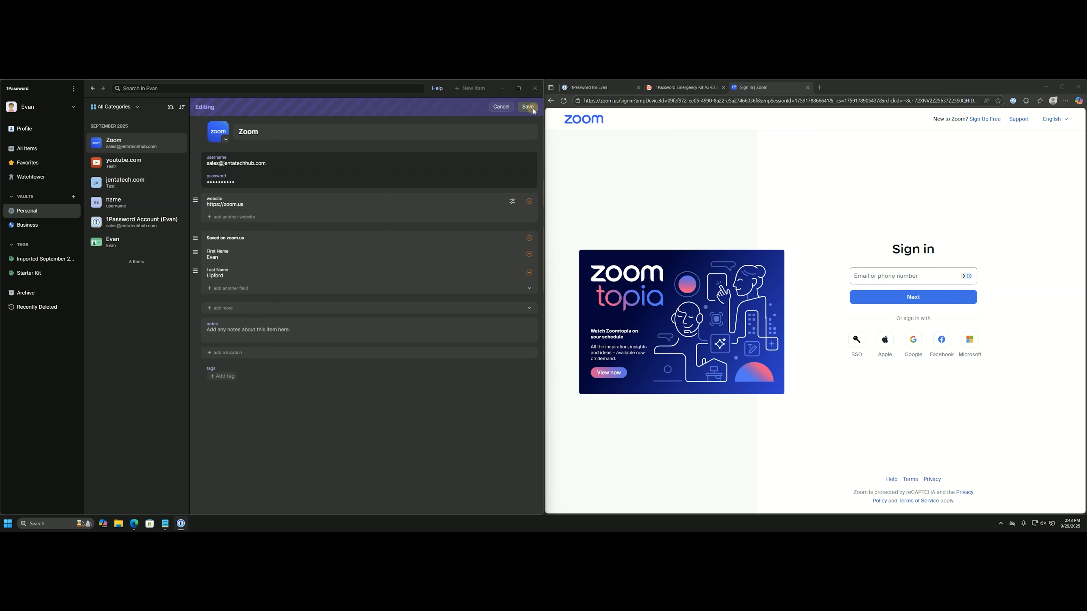
click(917, 277)
click(901, 295)
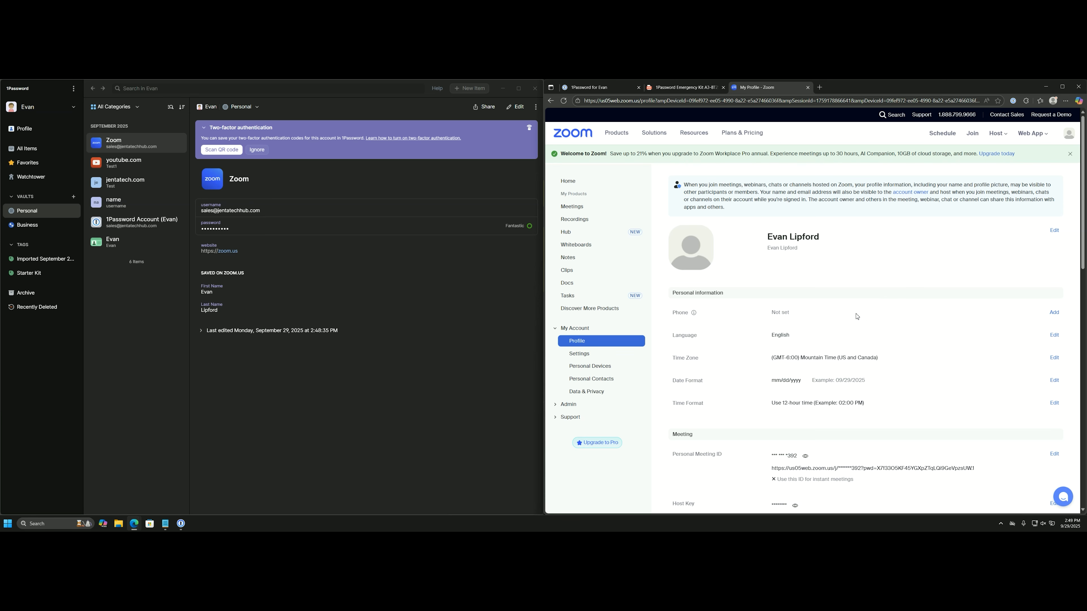
Turn on Zoom's Two-Factor Authentication with the autofilled password and start Authentication App setup.
scroll(857, 317, down, 2)
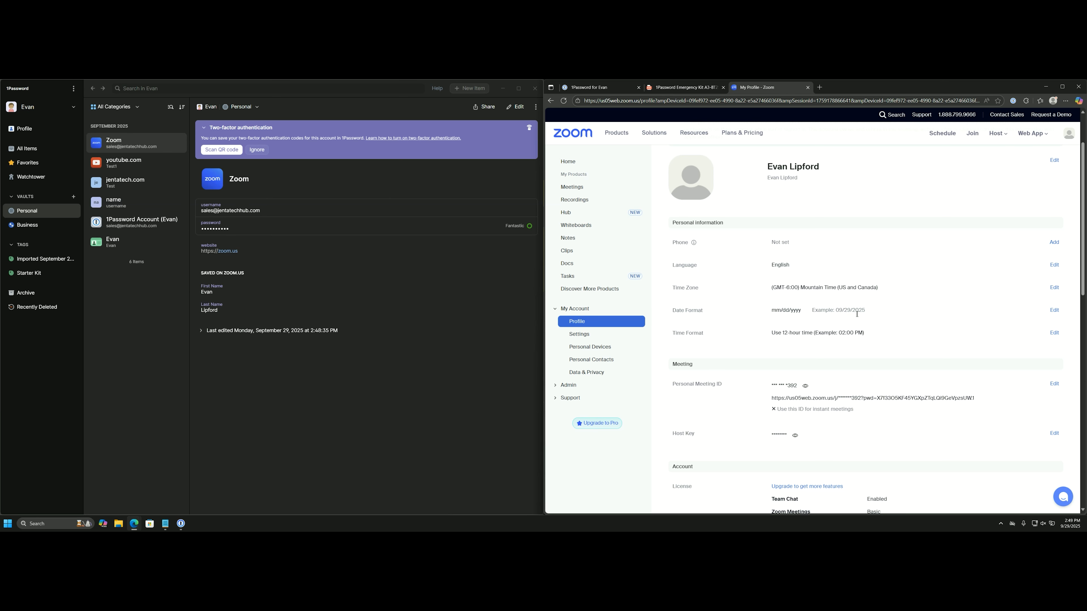
scroll(857, 315, down, 3)
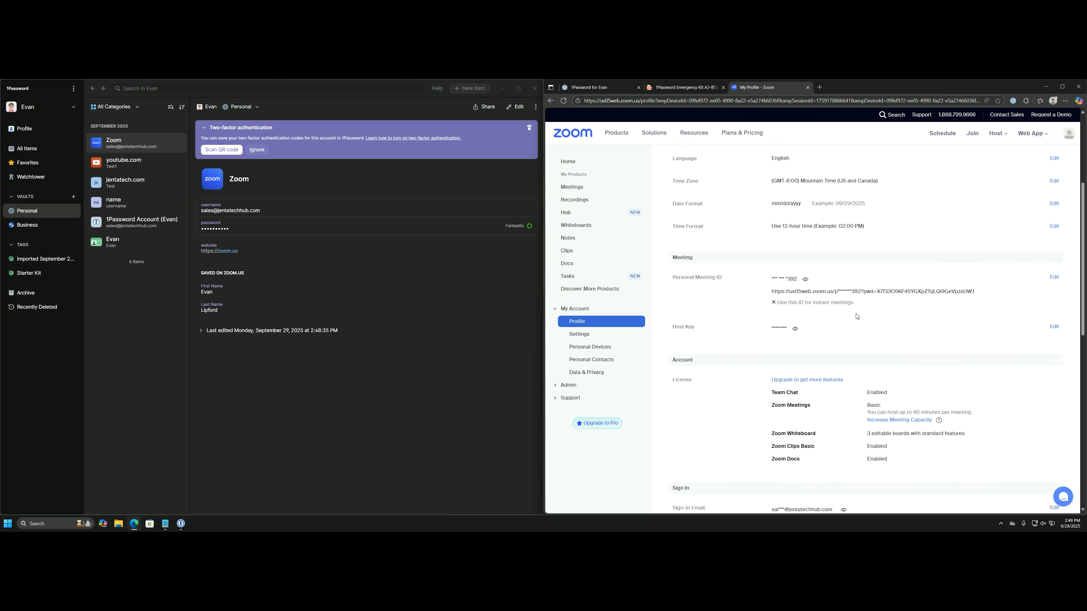
scroll(857, 317, down, 5)
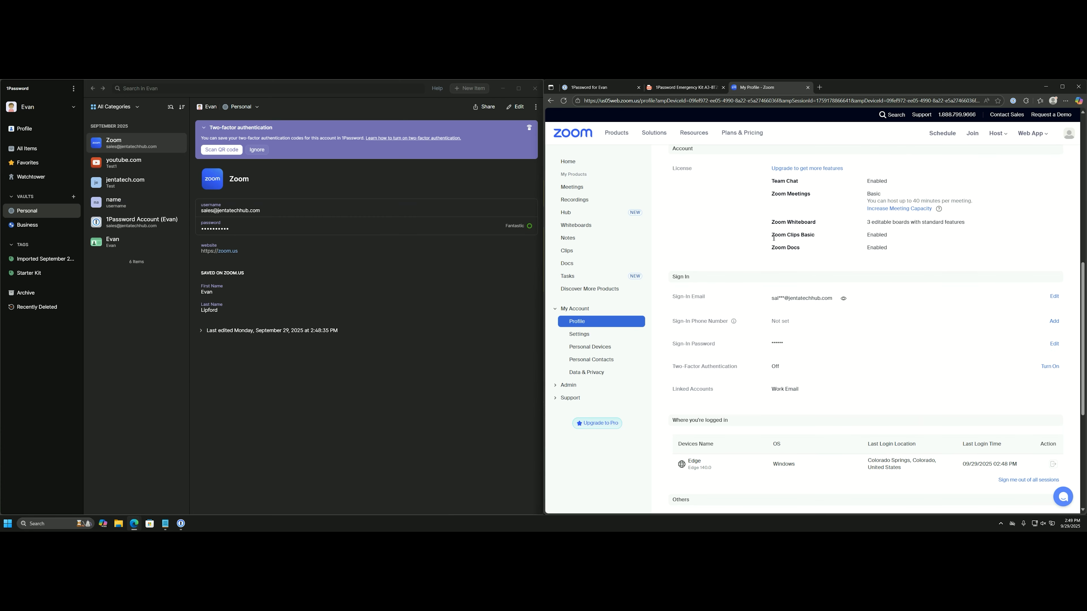
click(1049, 368)
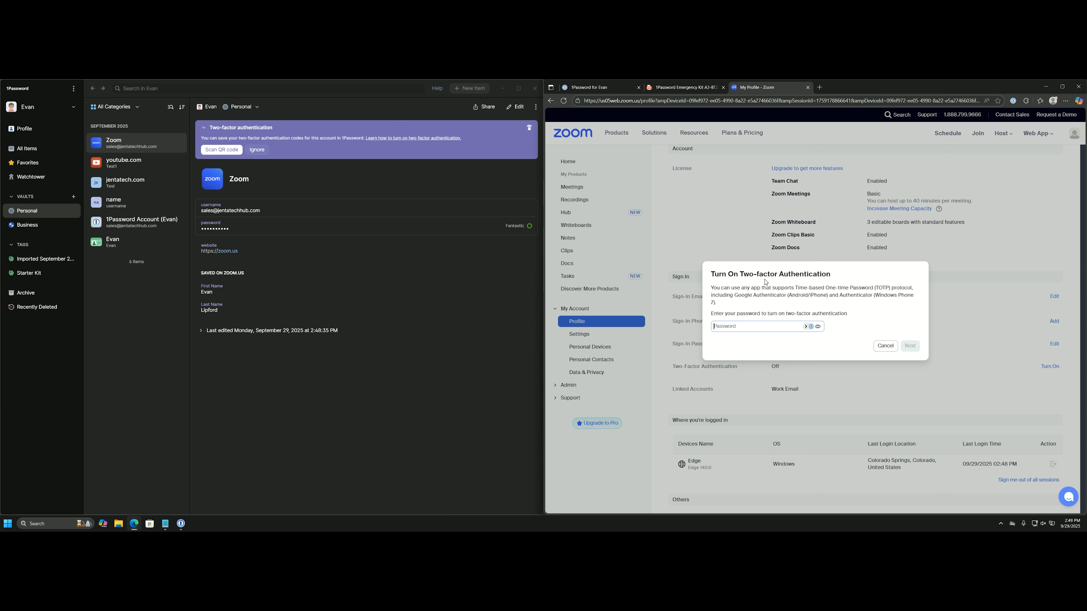
click(805, 327)
click(764, 340)
click(911, 348)
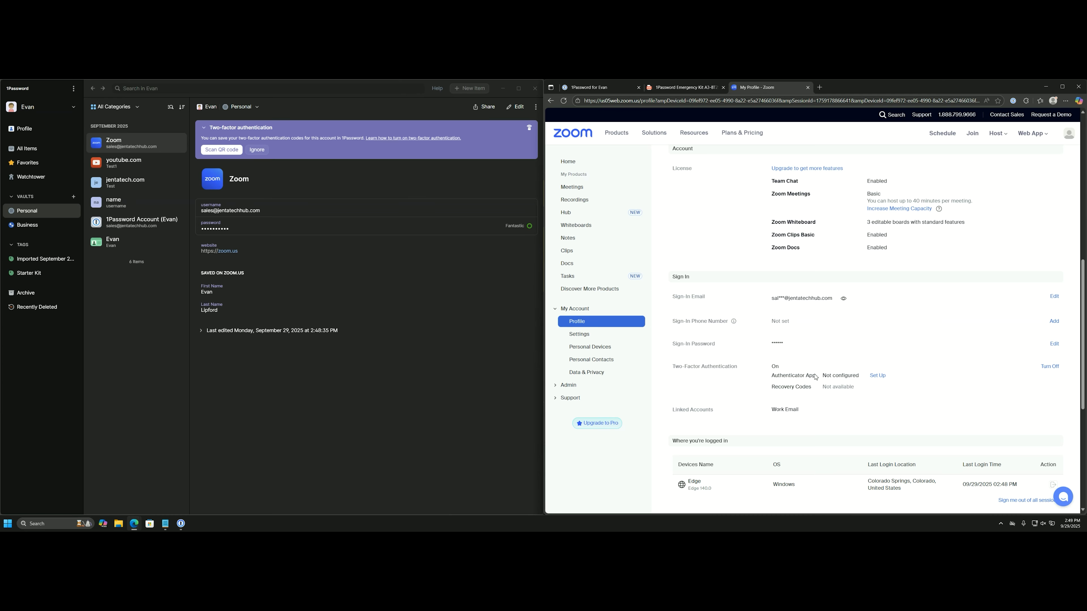
click(877, 377)
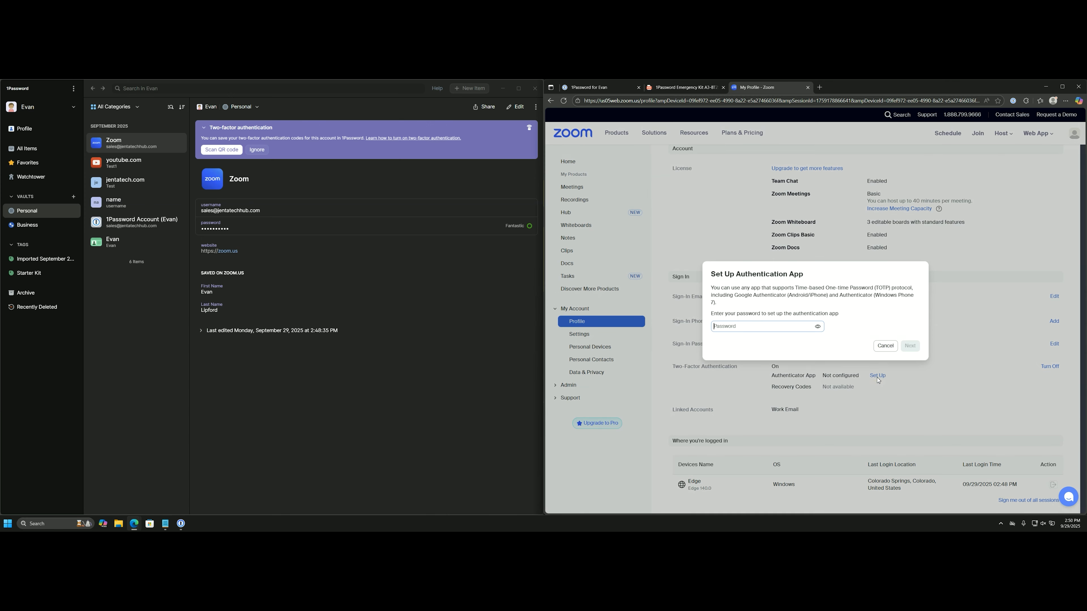
Autofill the Zoom password to reach the authenticator QR code page, then edit the Zoom login.
click(810, 327)
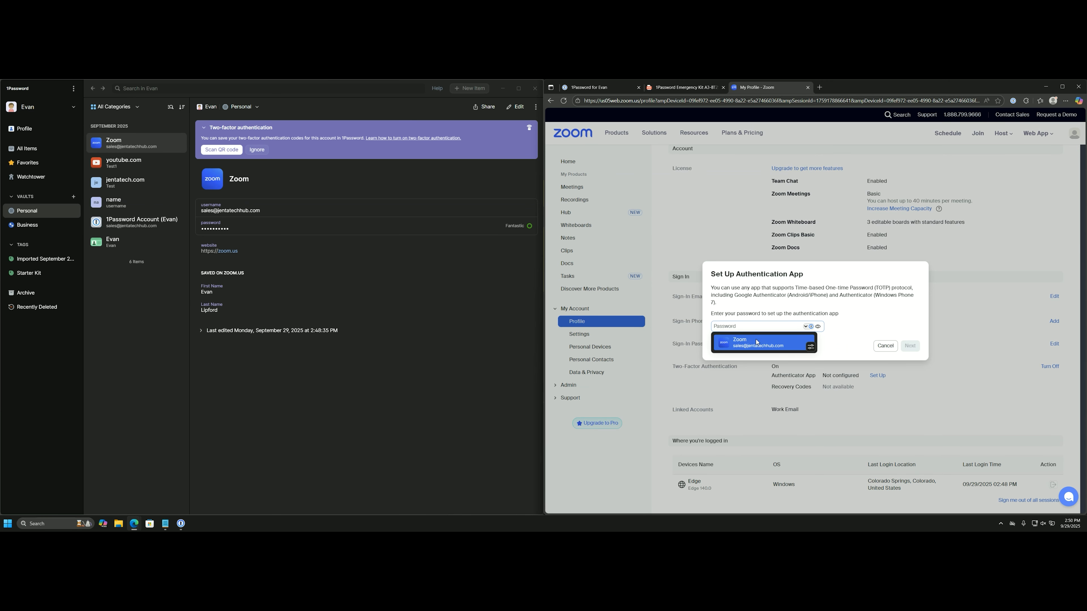
click(762, 343)
click(910, 346)
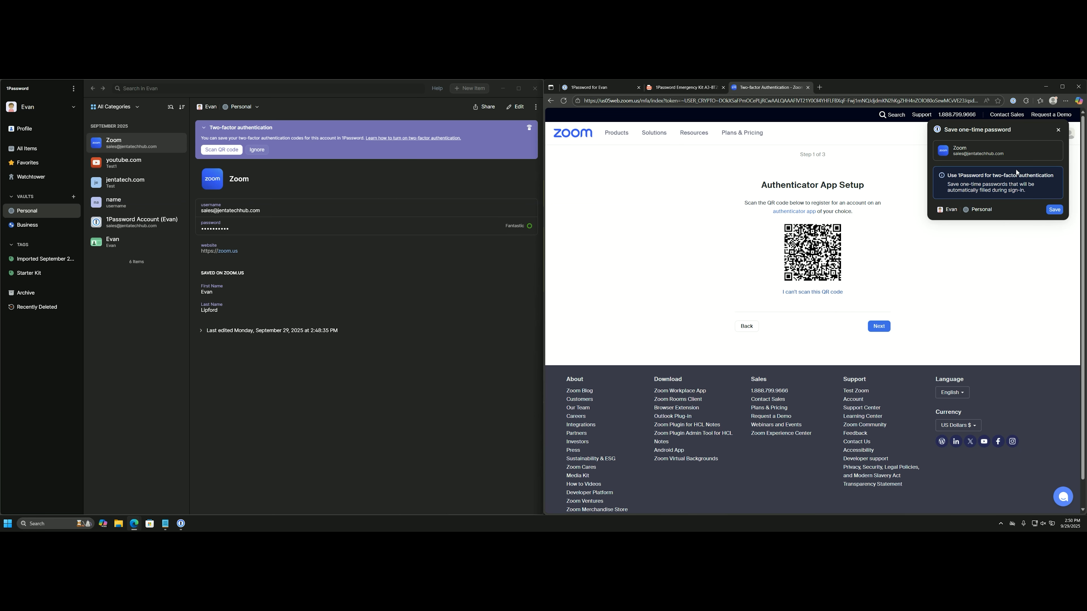
click(1052, 211)
click(513, 107)
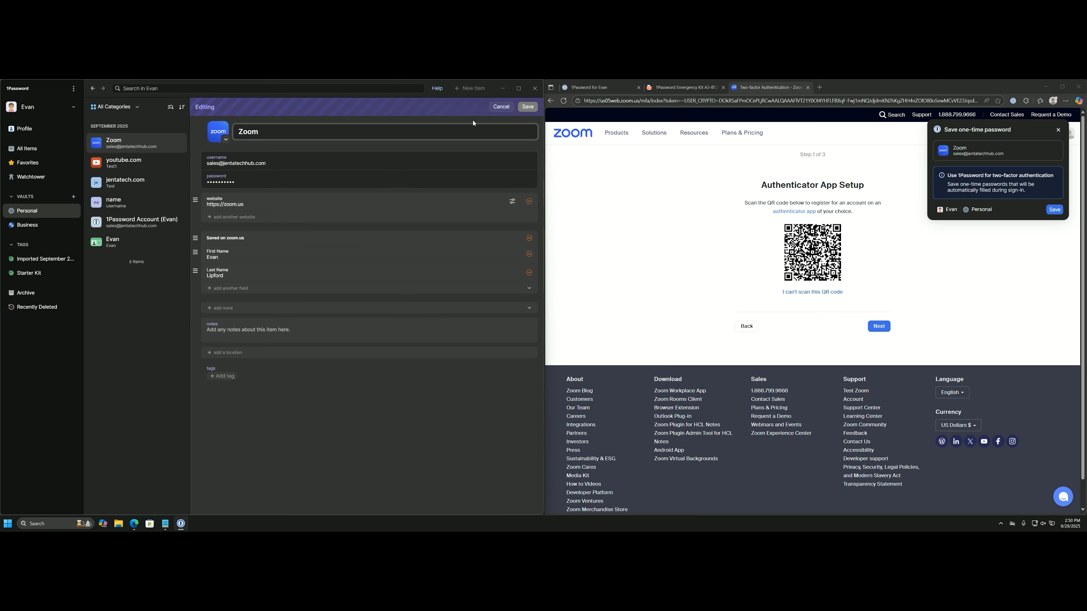
Add a One-Time Password field holding Zoom's authenticator secret key to the login and save it.
click(234, 313)
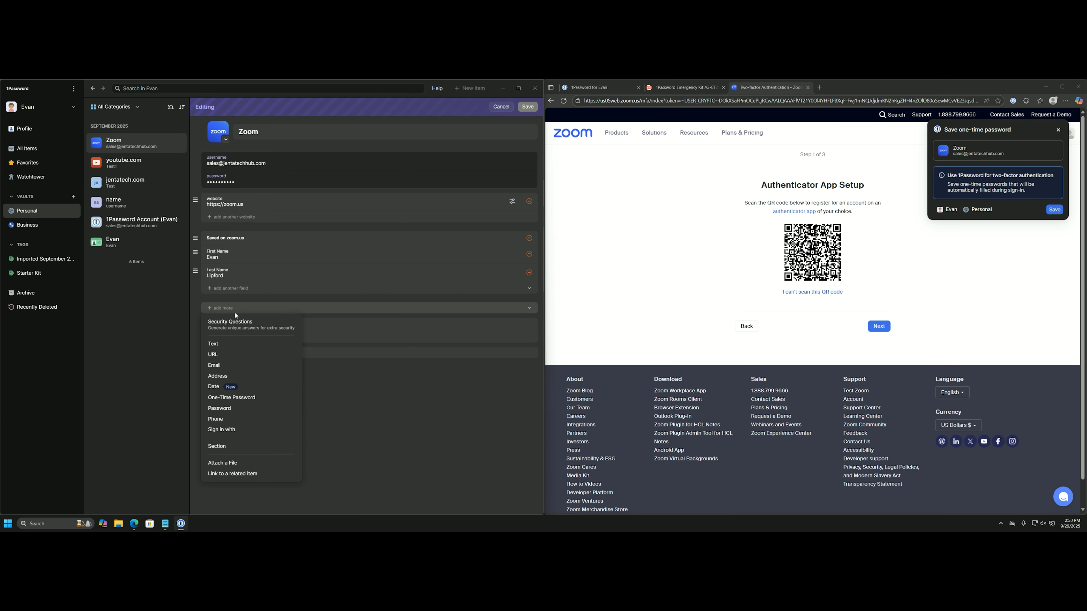
click(244, 397)
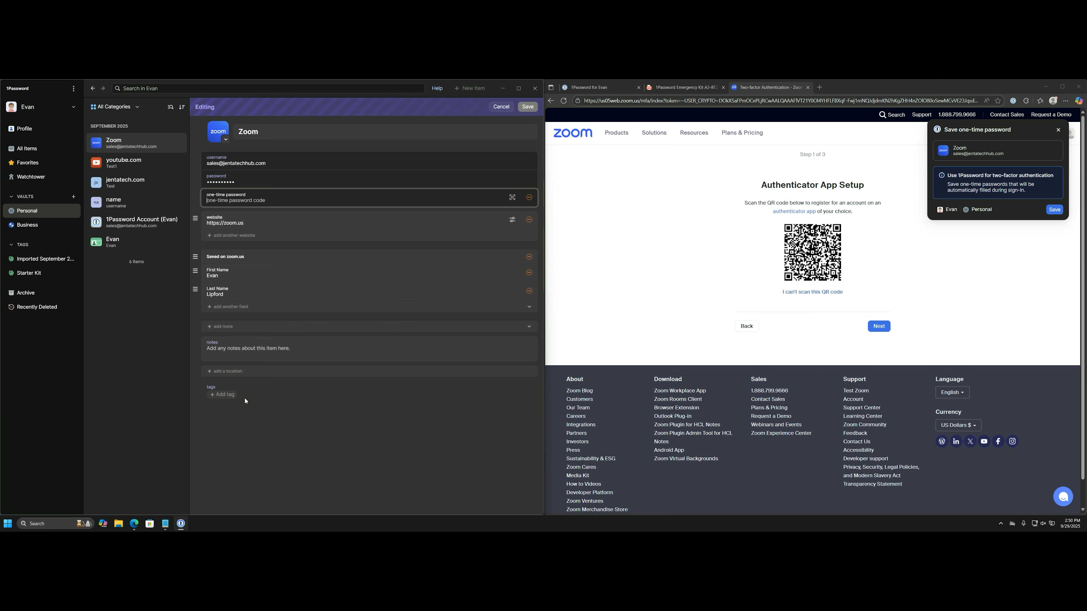
click(825, 294)
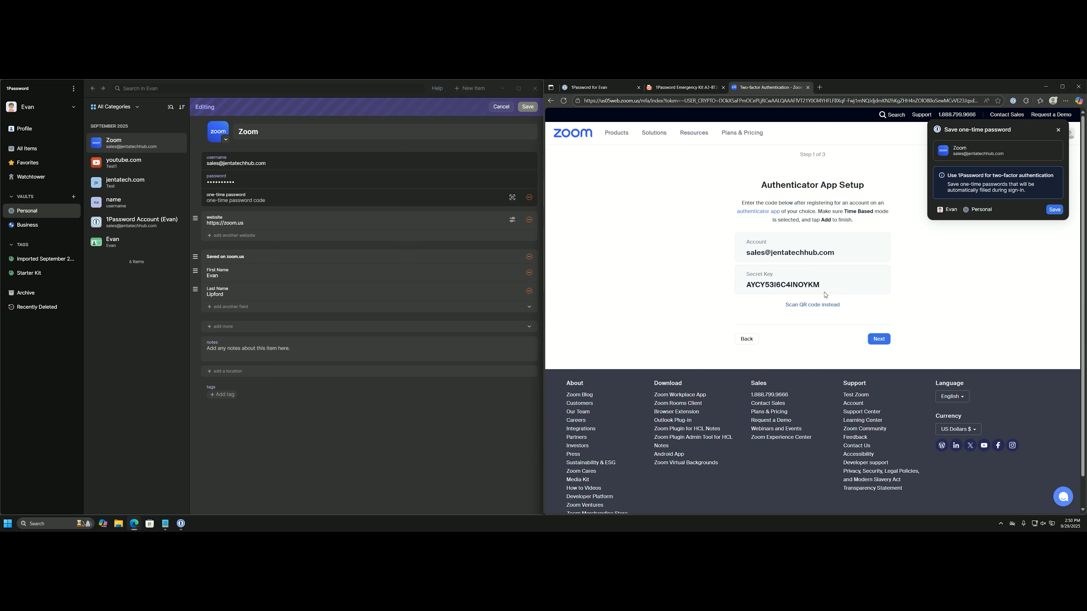
drag(823, 285, 740, 286)
key(ctrl+c)
click(313, 201)
key(ctrl+v)
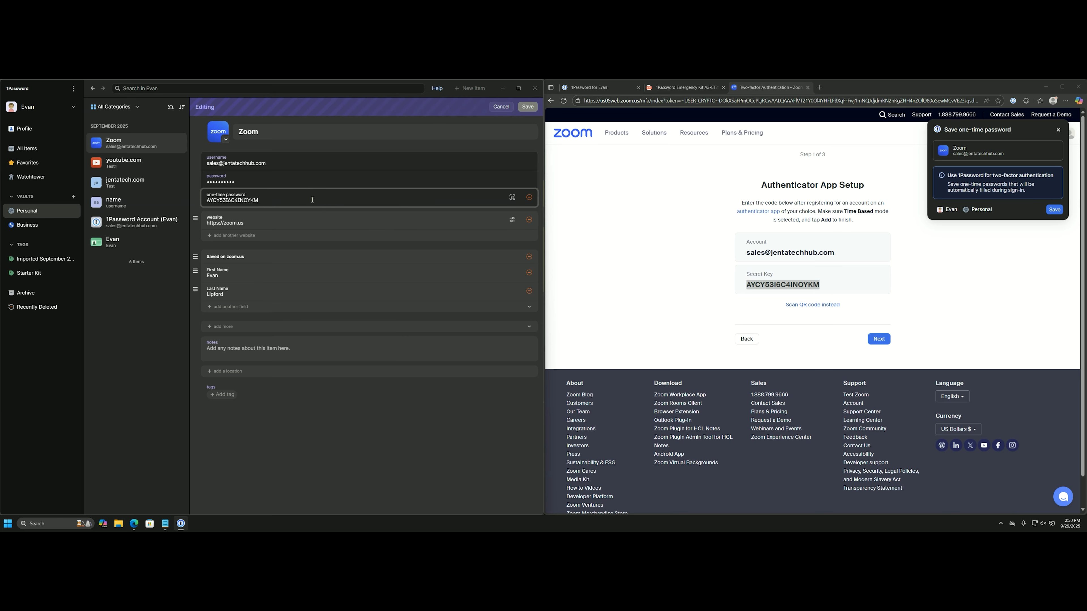
click(527, 107)
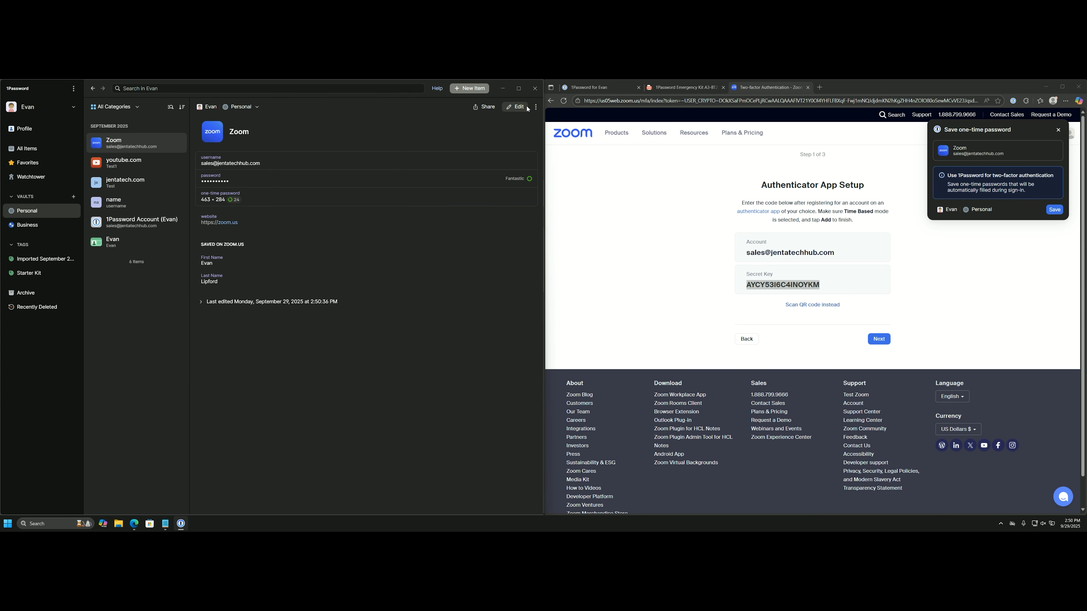
Enter 1Password's current one-time code in Zoom and verify it to finish two-factor setup.
click(879, 339)
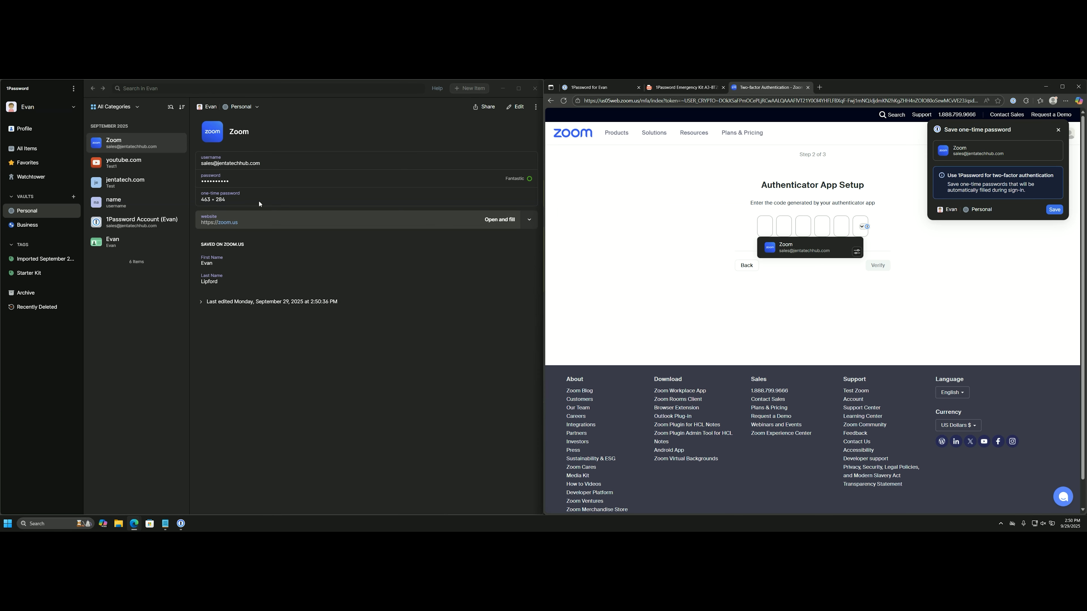
click(250, 198)
click(768, 228)
key(ctrl+v)
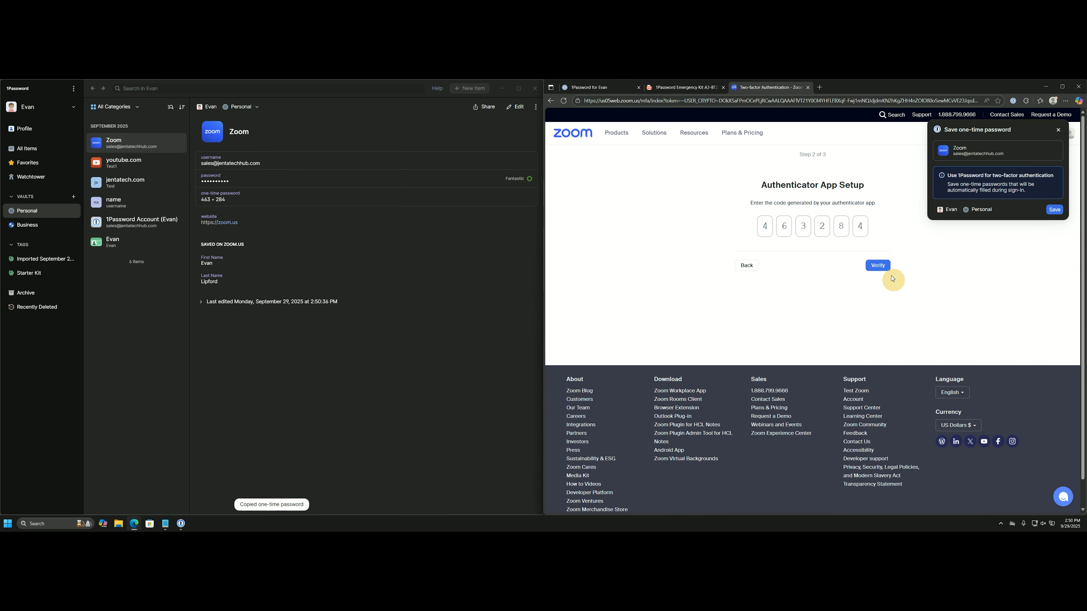
click(880, 265)
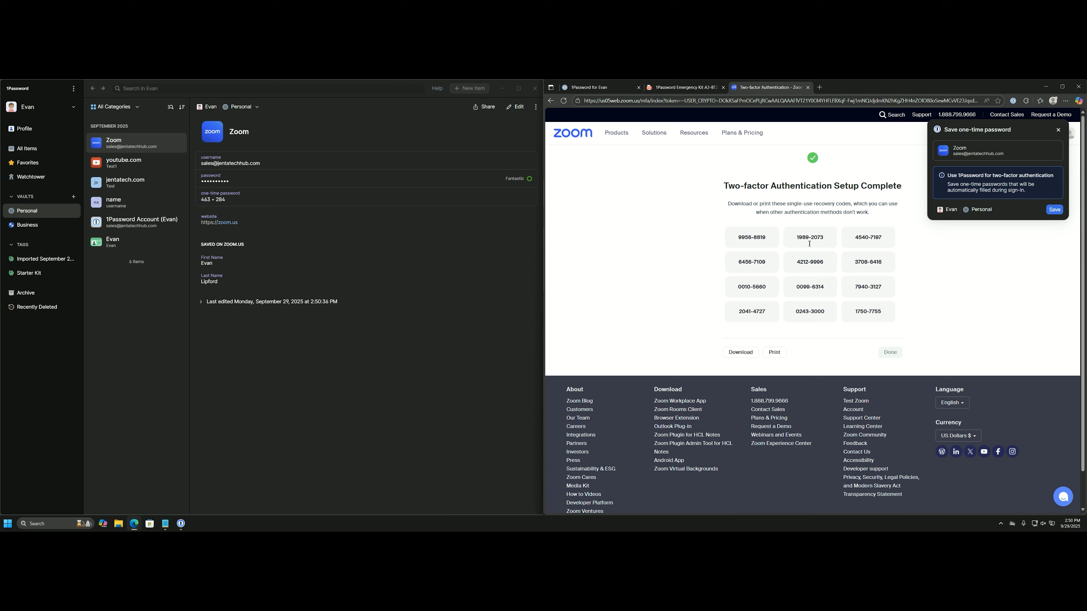
Download Zoom's recovery codes and add a 'Backup Codes' section to the Zoom login in 1Password.
click(743, 352)
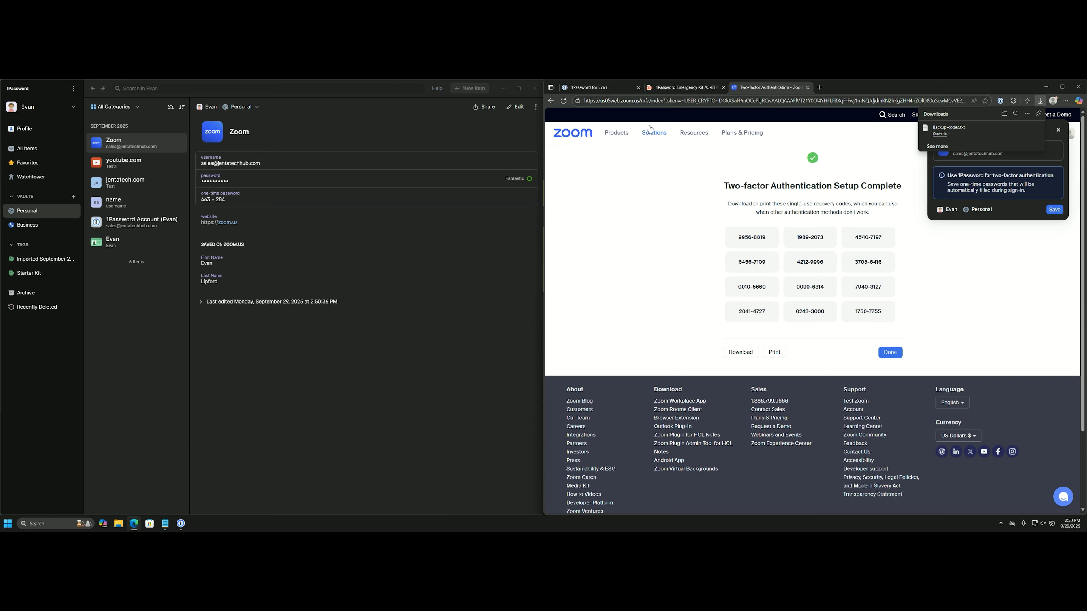
click(515, 107)
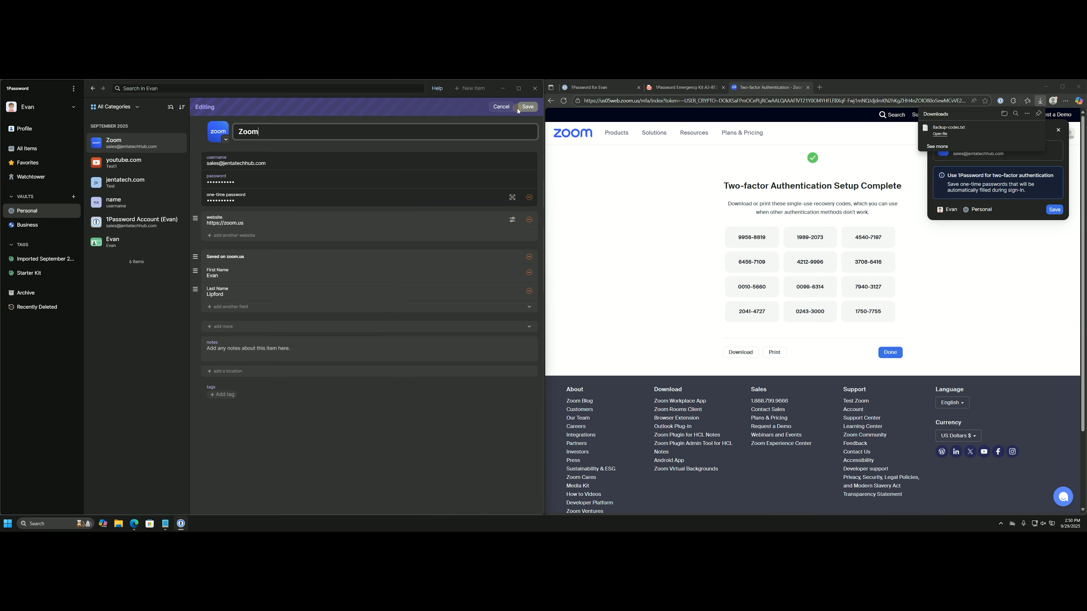
click(256, 327)
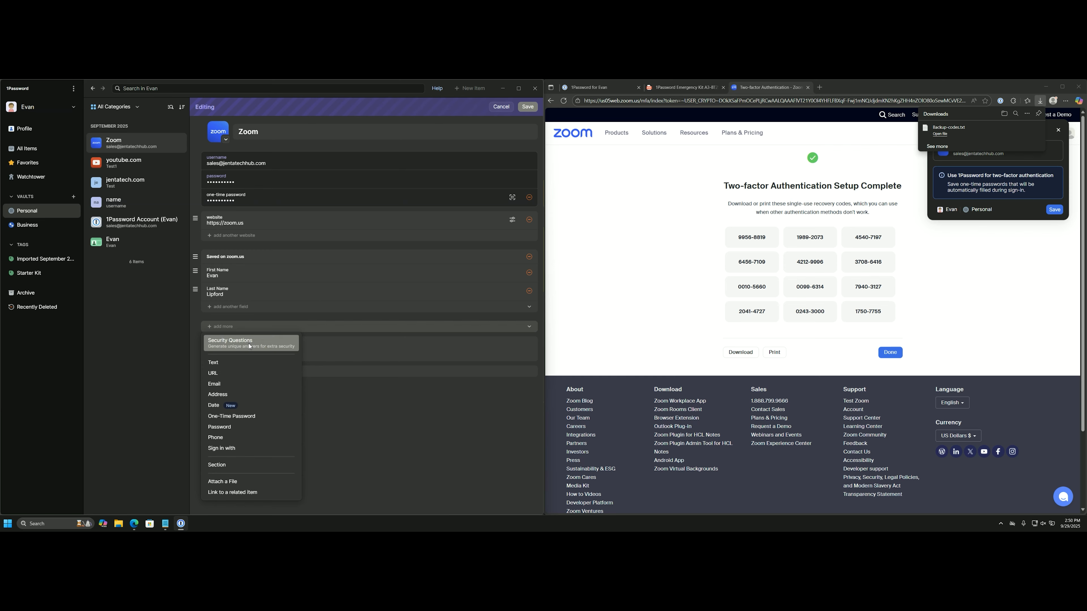
click(269, 404)
key(Caps_Lock)
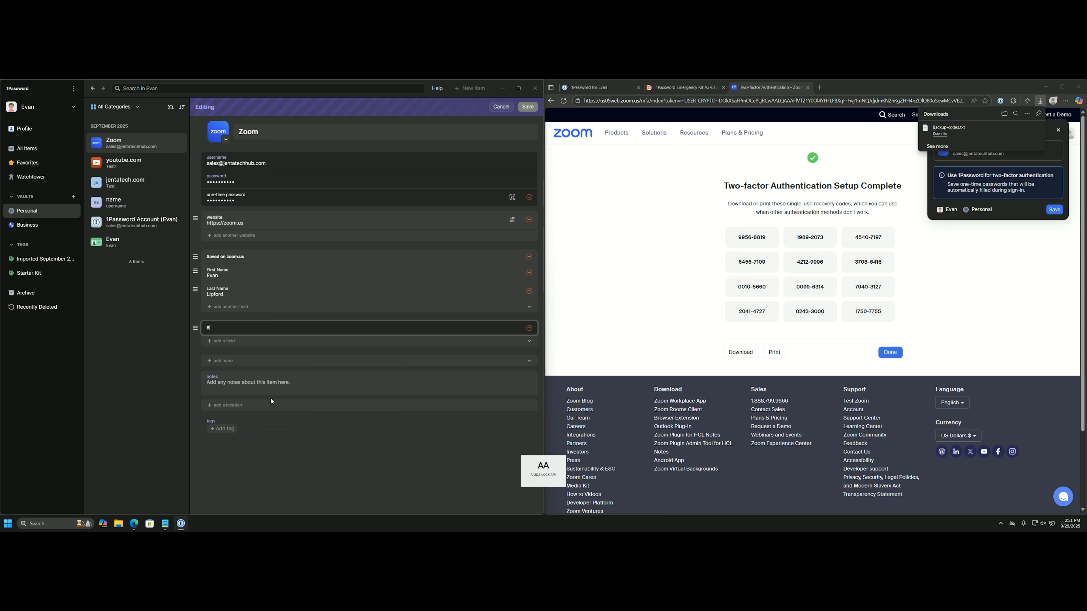
text(Backkup)
key(BackSpace)
key(BackSpace)
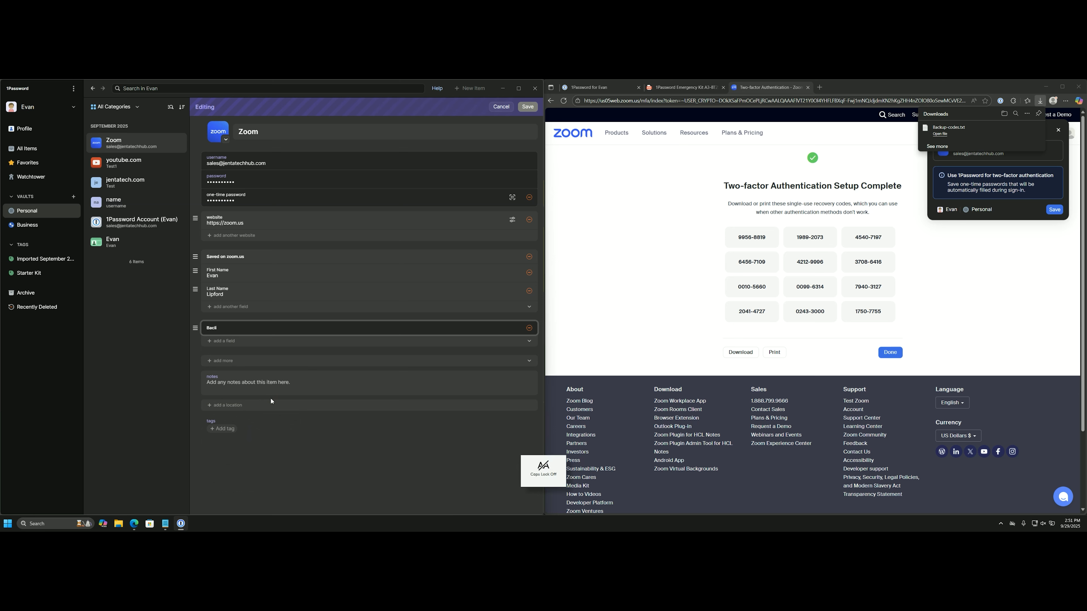
text(up Codes)
Attach Backup-codes.txt from Downloads to that section, save the login, and finish Zoom's two-factor setup.
click(244, 342)
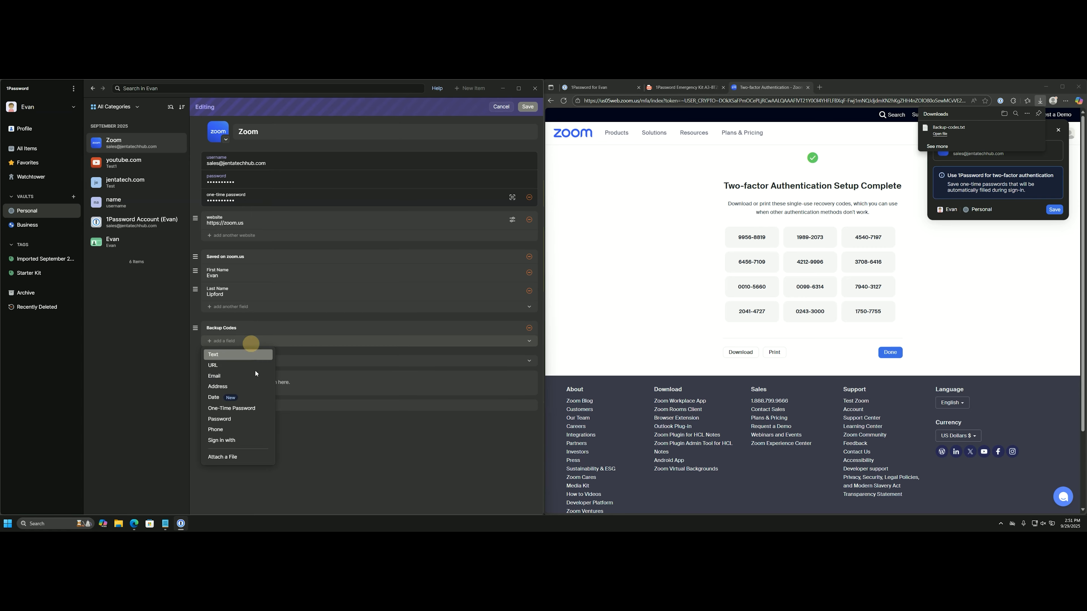
click(232, 459)
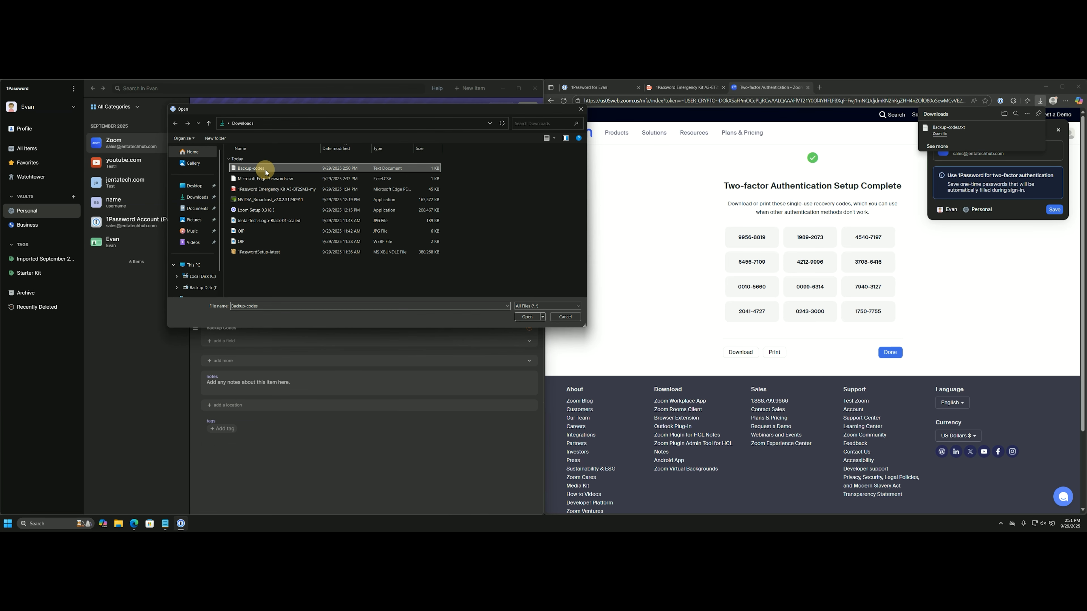
double_click(256, 168)
click(528, 107)
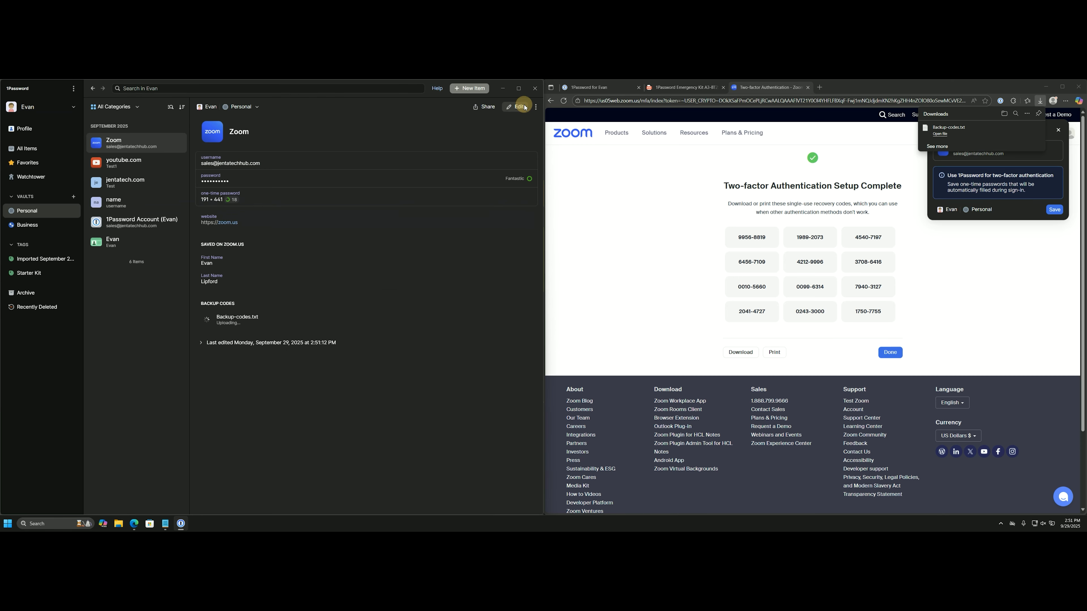
click(890, 352)
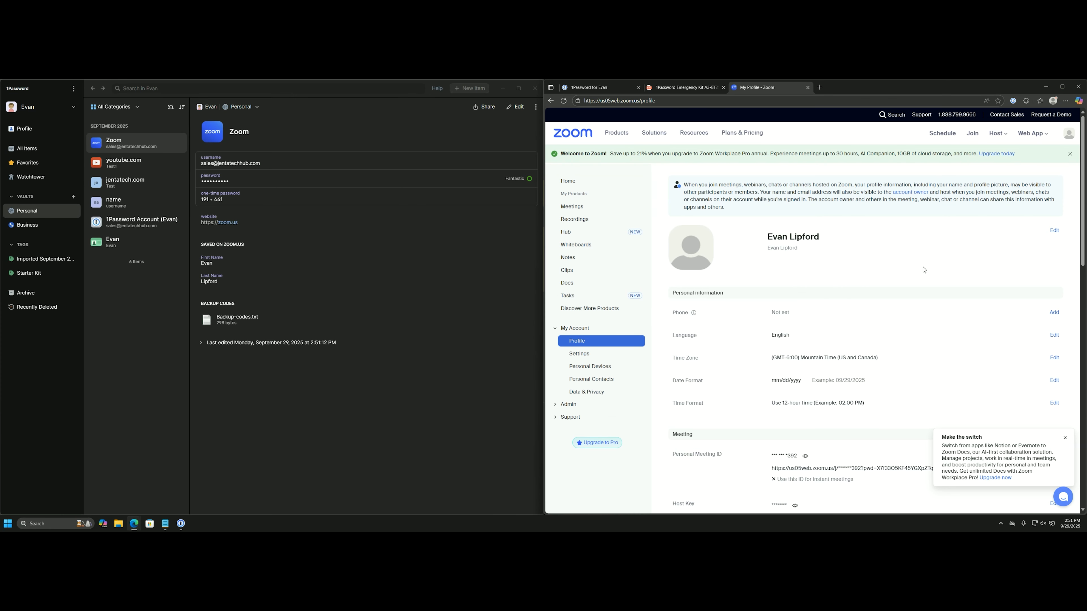
Sign out of Zoom, then on its sign-in page fill the email from the saved Zoom login.
click(1068, 133)
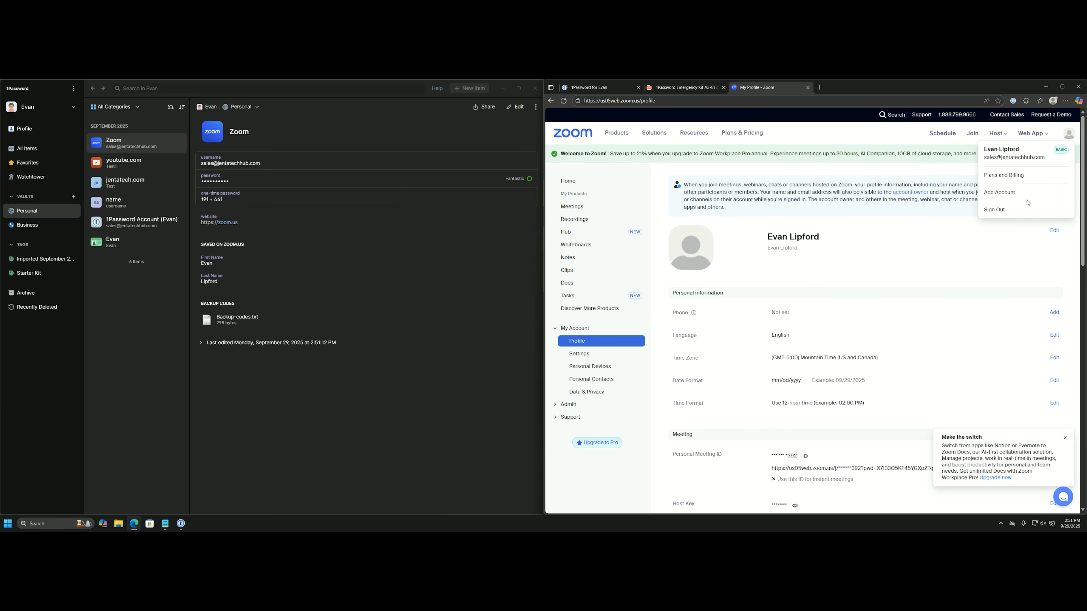
click(1027, 209)
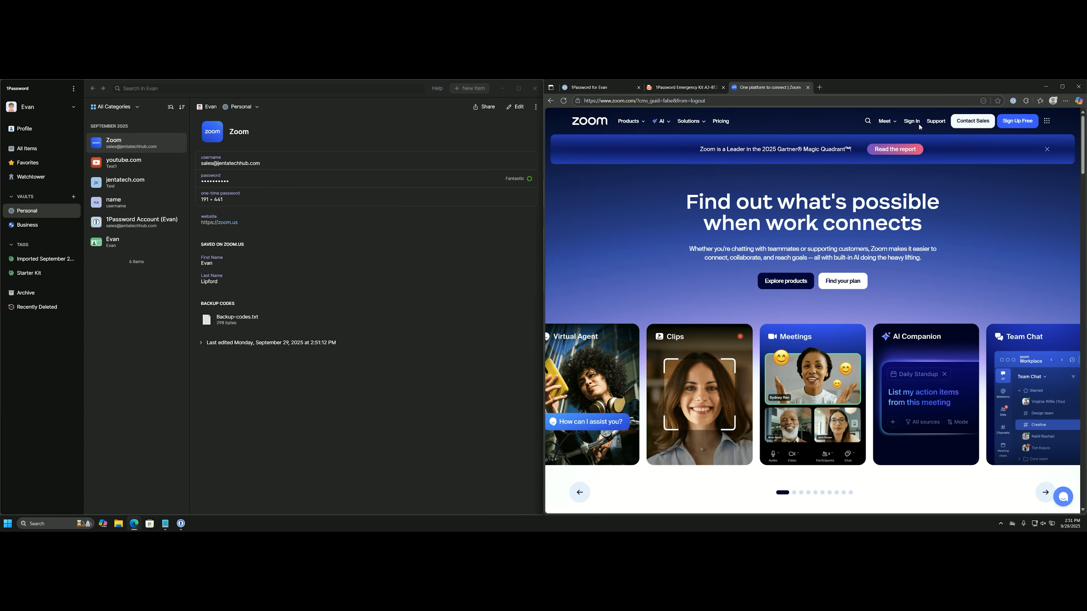
click(911, 121)
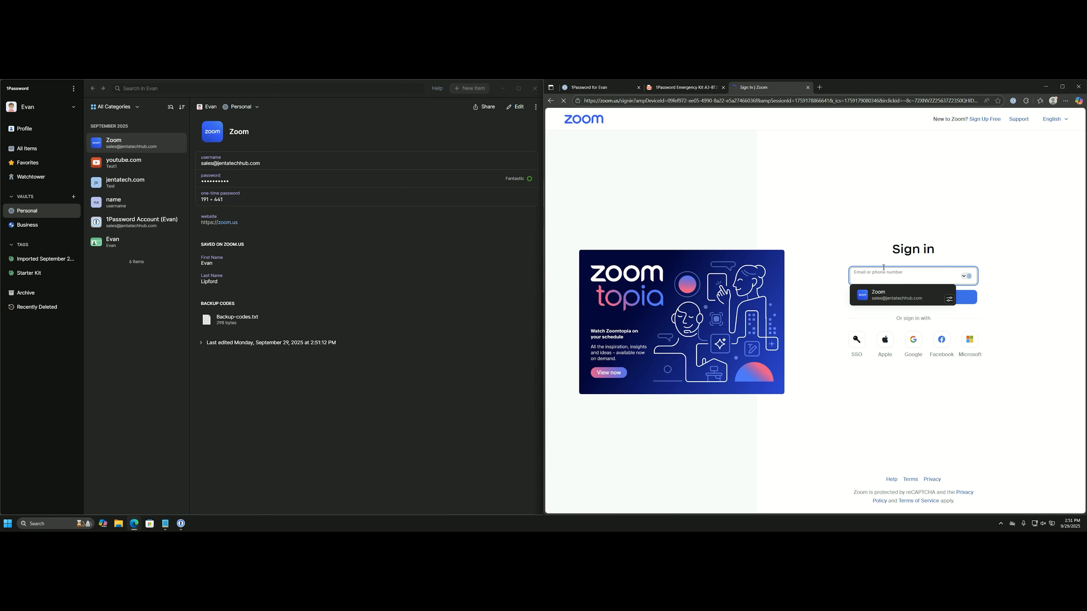
click(891, 293)
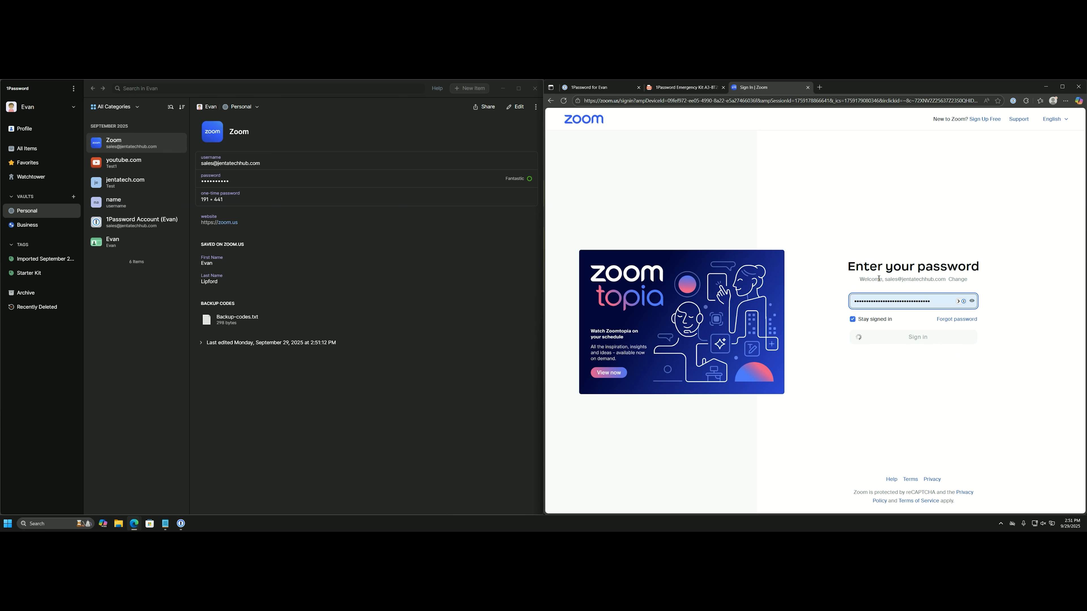